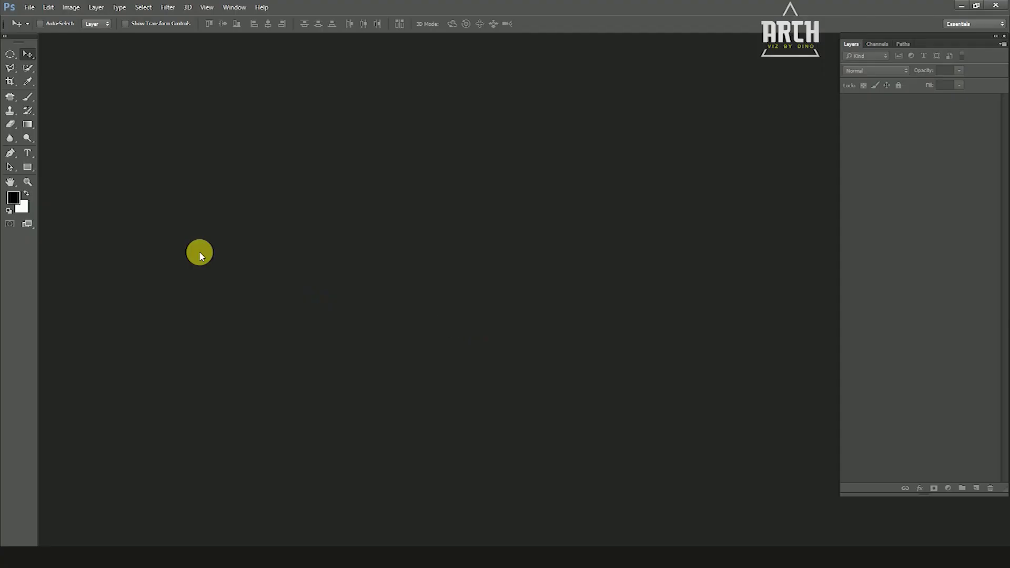
# Launch the Load Files into Stack script from the File > Scripts menu.
pyautogui.click(31, 7)
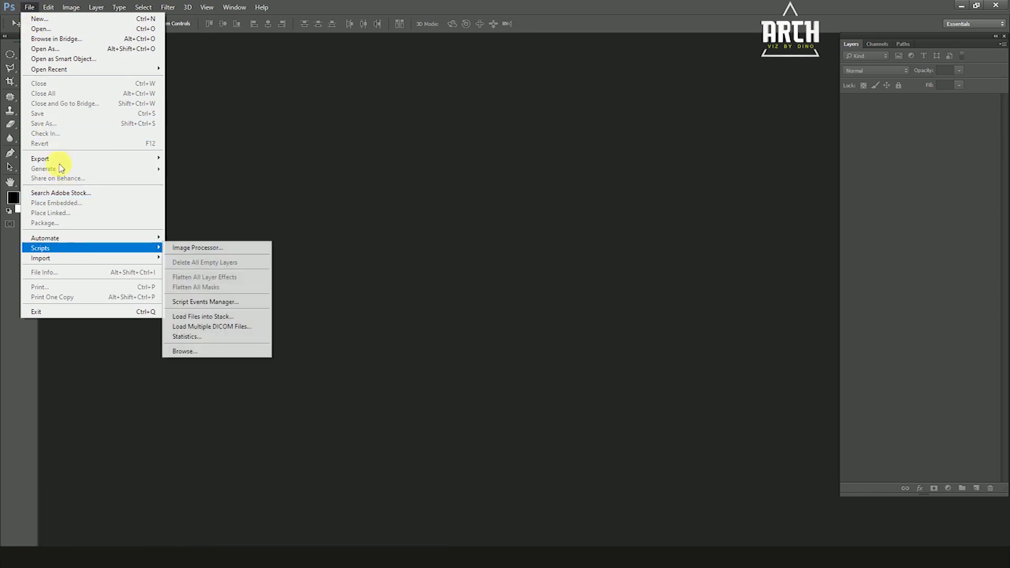
pyautogui.click(29, 8)
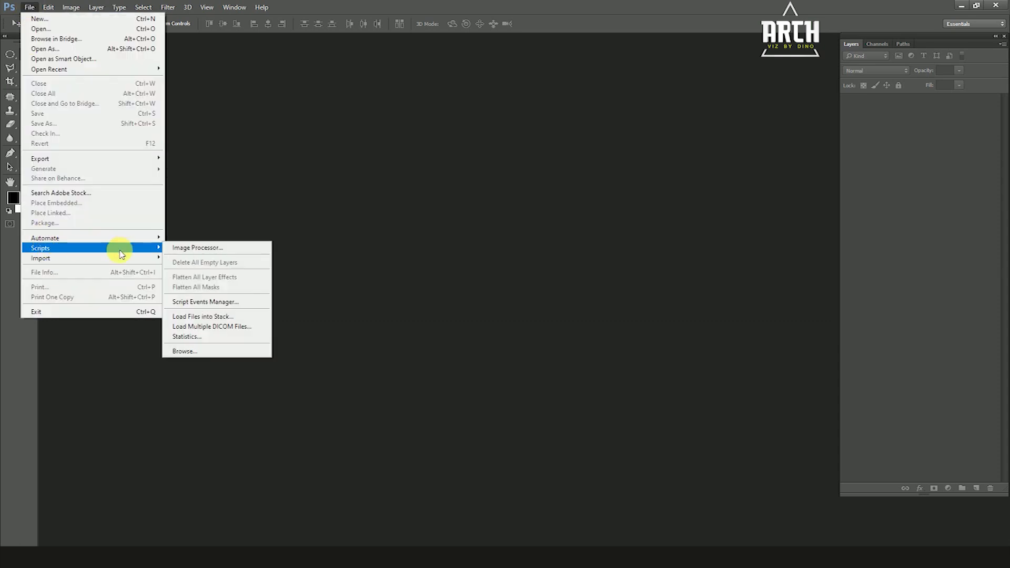
pyautogui.click(211, 318)
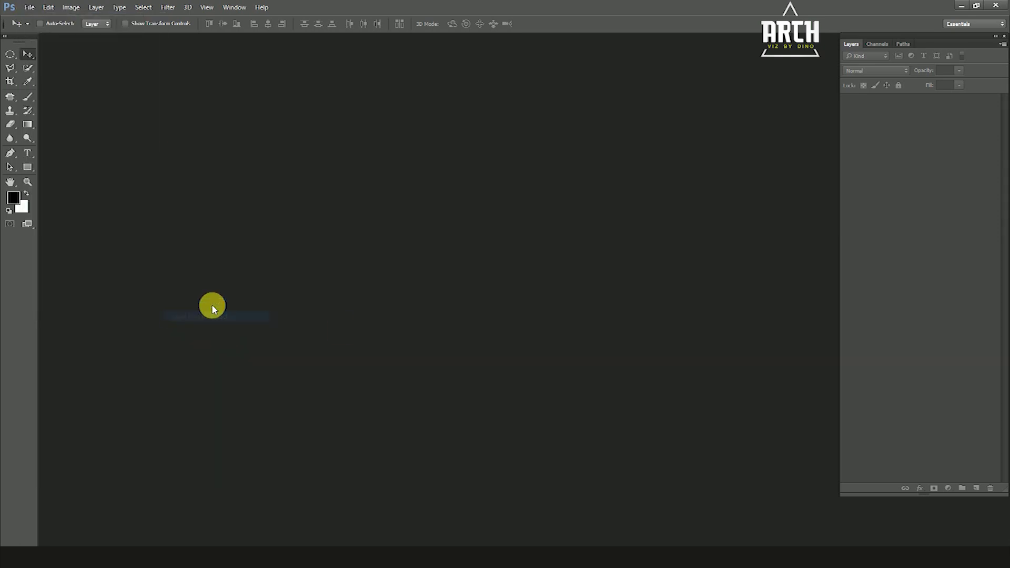
# Load all eight Living Room render passes as layers and float the document window.
pyautogui.click(548, 243)
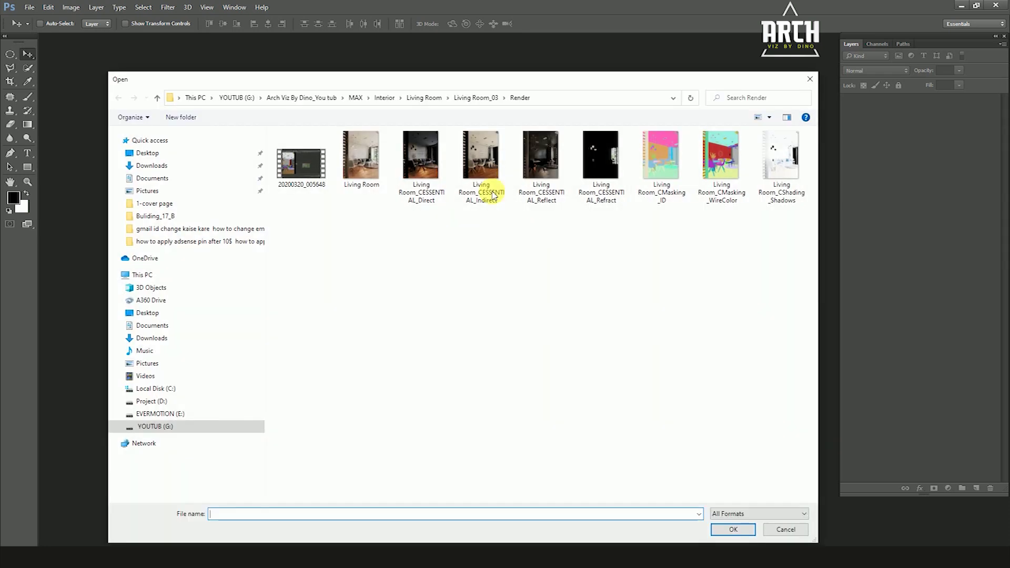
pyautogui.moveTo(788, 231); pyautogui.dragTo(356, 153)
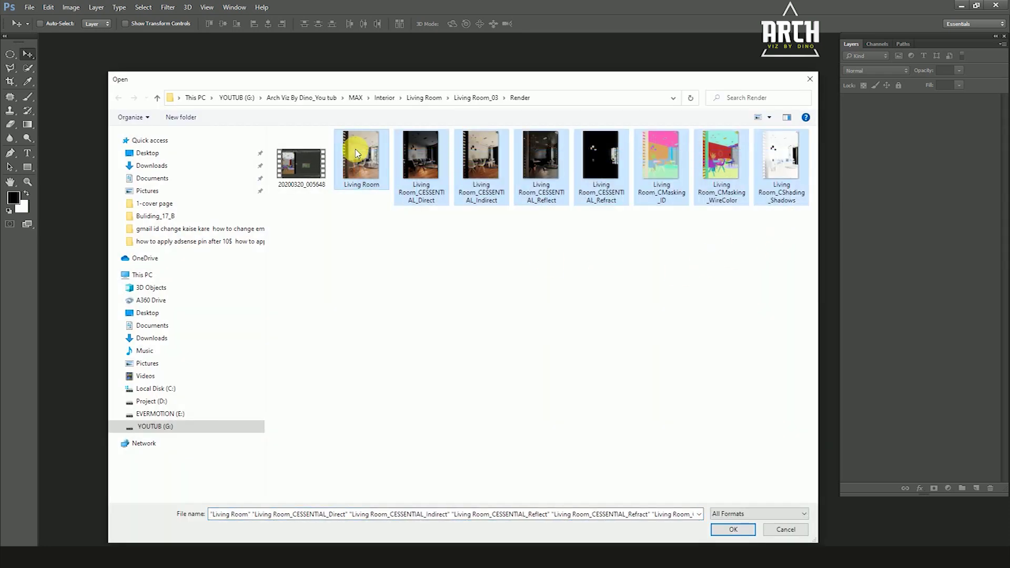
pyautogui.click(733, 529)
pyautogui.click(606, 185)
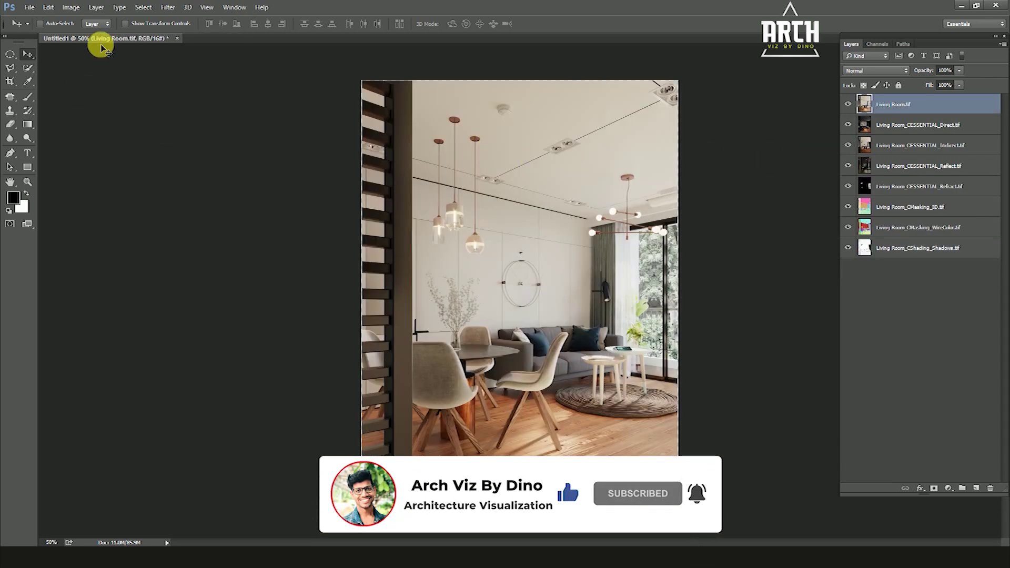
pyautogui.moveTo(102, 38); pyautogui.dragTo(205, 43)
# Move the Living Room.tif beauty layer to the bottom of the stack.
pyautogui.hotkey('ctrl', '+')
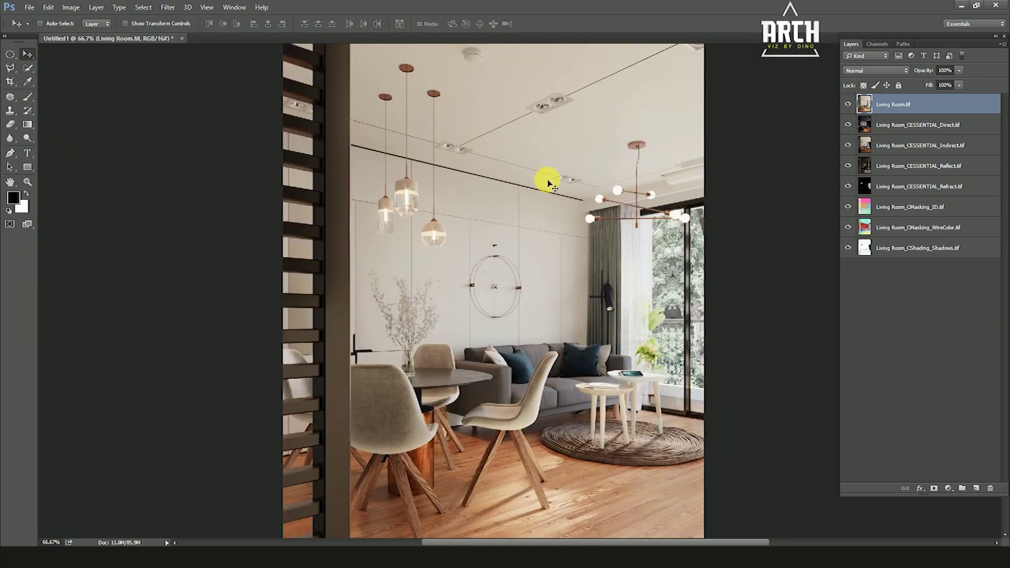
pyautogui.hotkey('ctrl', '-')
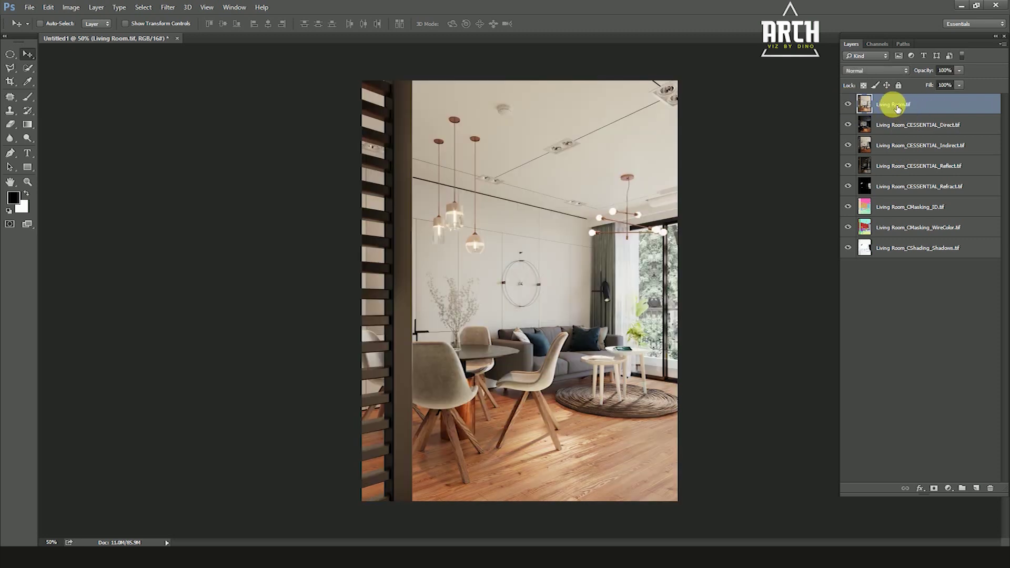
pyautogui.moveTo(903, 108); pyautogui.dragTo(914, 276)
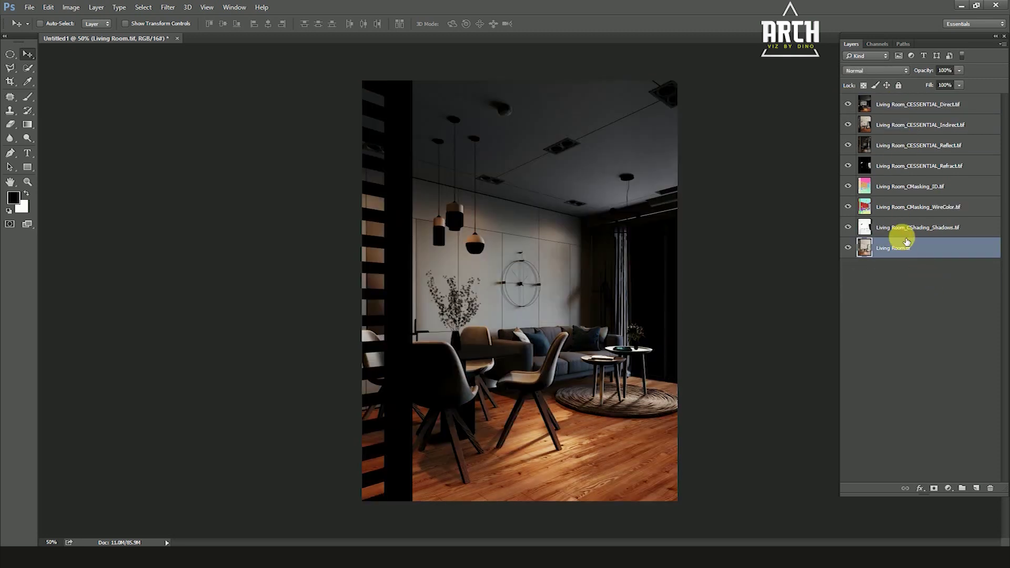
# Move the ID, WireColor and Shadows passes to the top and hide them.
pyautogui.click(899, 231)
pyautogui.keyDown('shift'); pyautogui.click(896, 207); pyautogui.keyUp('shift')
pyautogui.keyDown('shift'); pyautogui.click(896, 187); pyautogui.keyUp('shift')
pyautogui.moveTo(896, 186); pyautogui.dragTo(889, 100)
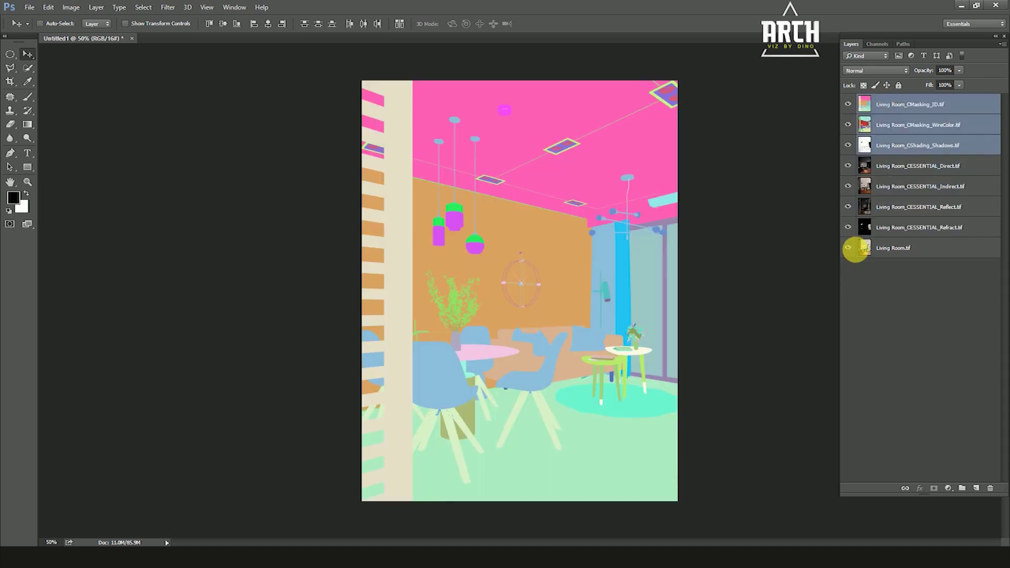
pyautogui.moveTo(848, 182)
pyautogui.mouseDown()
pyautogui.moveTo(848, 124)
pyautogui.moveTo(841, 225)
pyautogui.mouseUp()
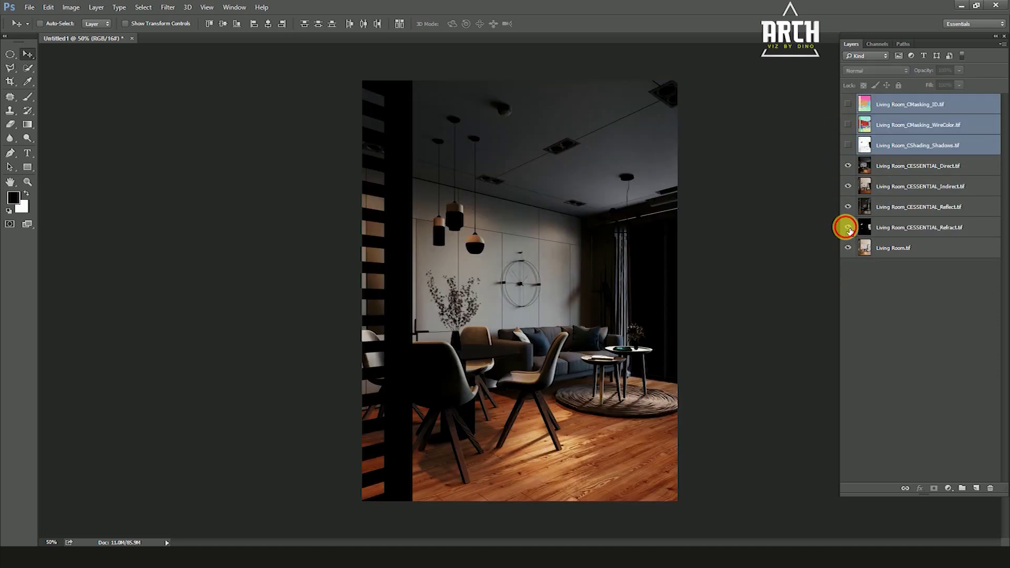
# Show the Refract pass blended in Screen mode at 50% opacity.
pyautogui.click(902, 227)
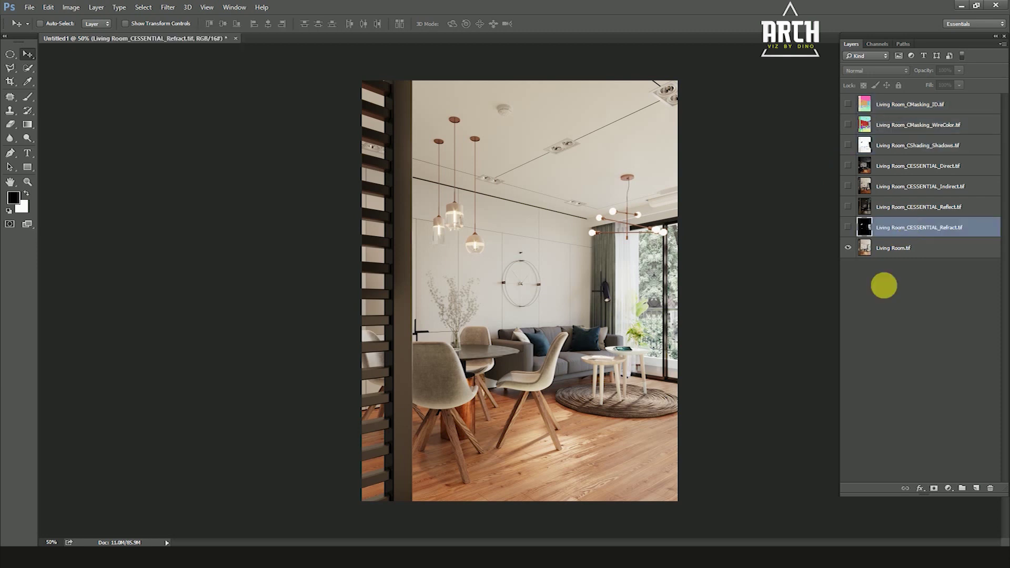
pyautogui.click(668, 315)
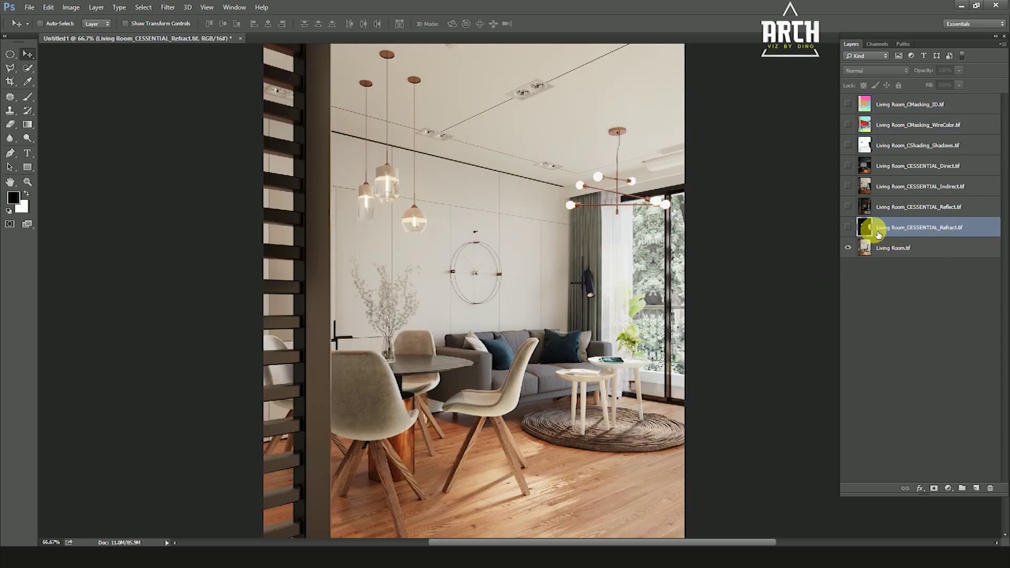
pyautogui.click(849, 227)
pyautogui.click(876, 71)
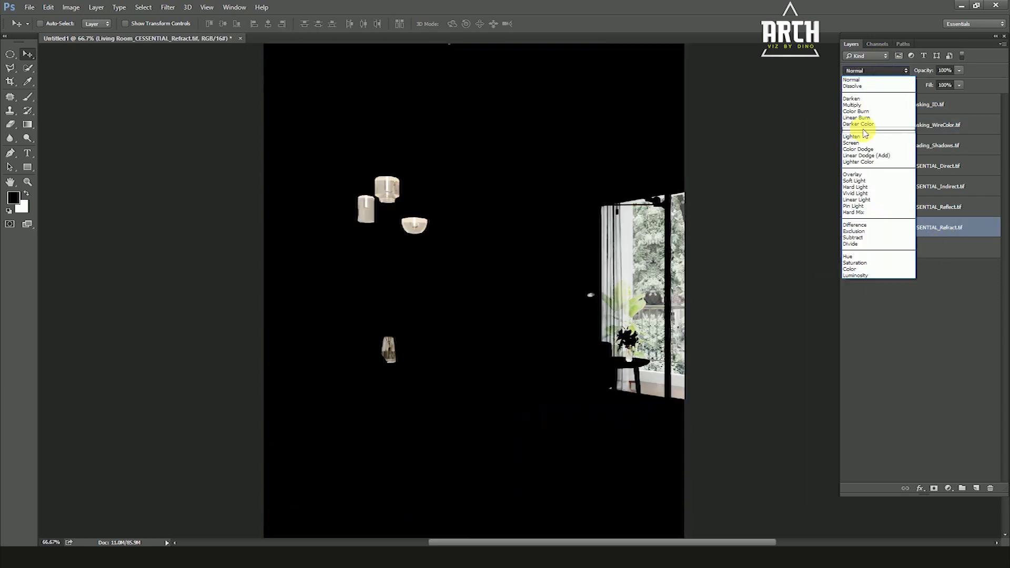
pyautogui.click(865, 144)
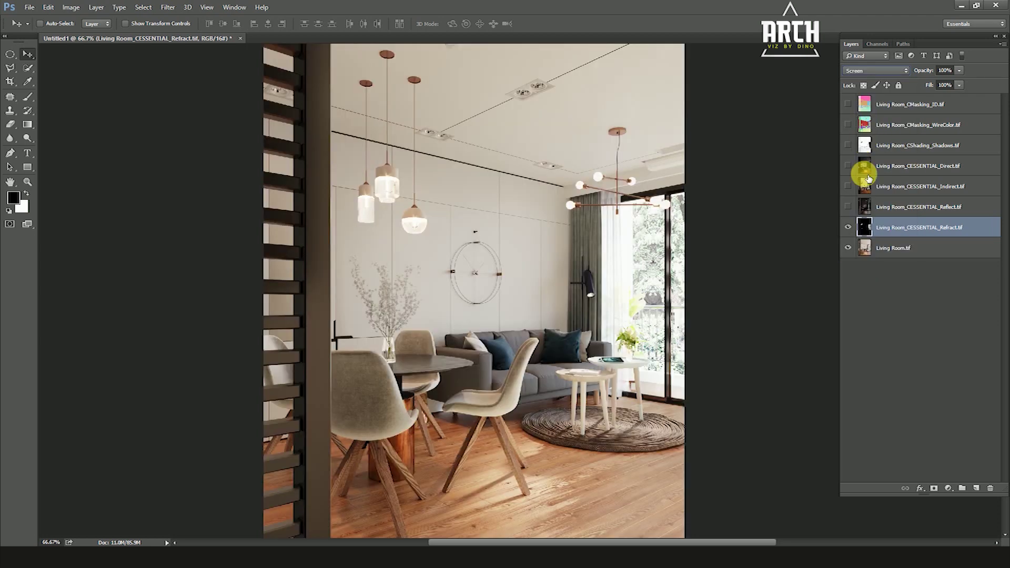
pyautogui.doubleClick(848, 228)
pyautogui.click(849, 228)
pyautogui.click(951, 74)
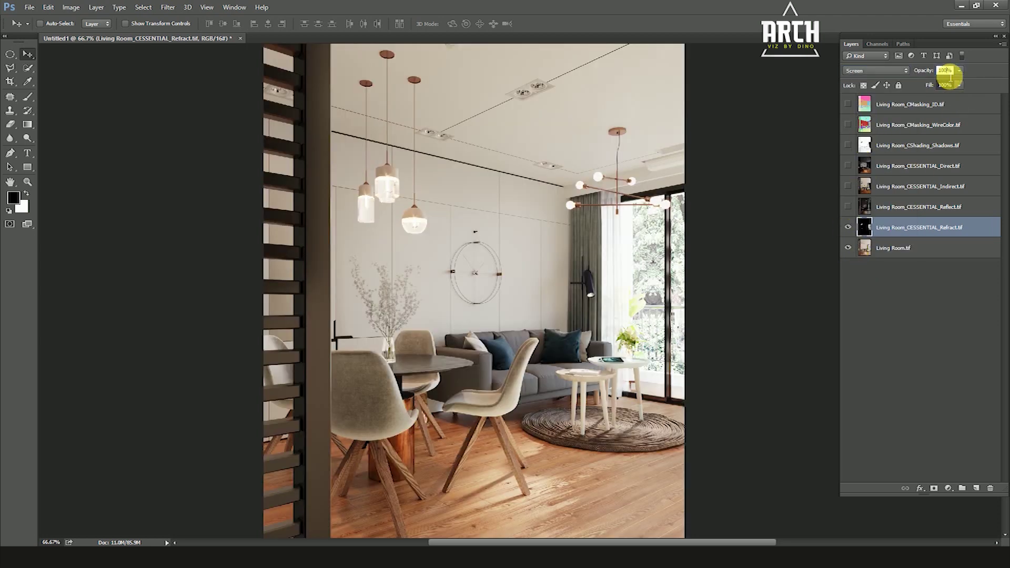
pyautogui.write('60')
pyautogui.press('Return')
# Show the Reflect pass in Screen mode at 20% opacity, toggling it to compare.
pyautogui.click(848, 207)
pyautogui.click(928, 213)
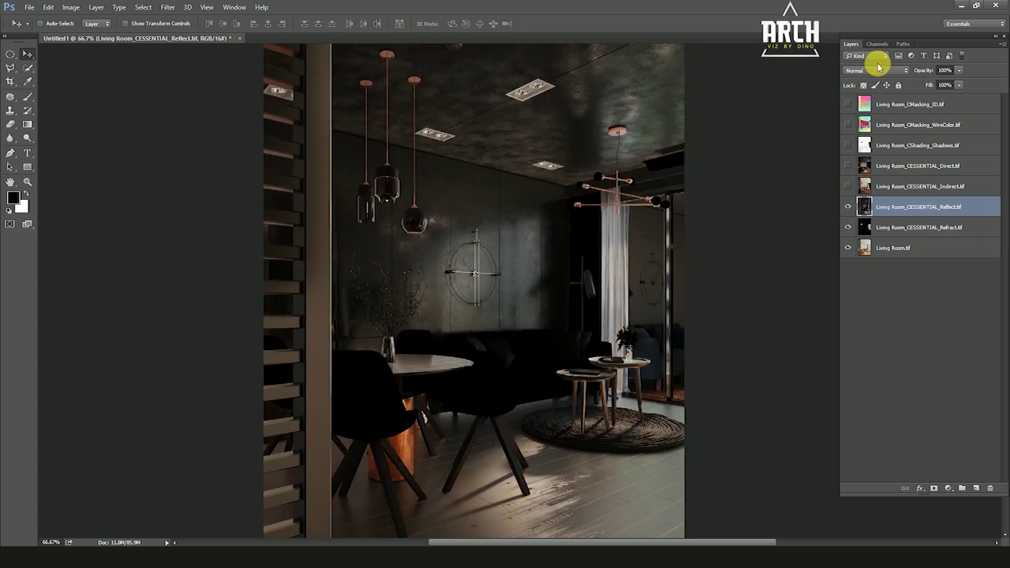
pyautogui.click(875, 71)
pyautogui.click(863, 140)
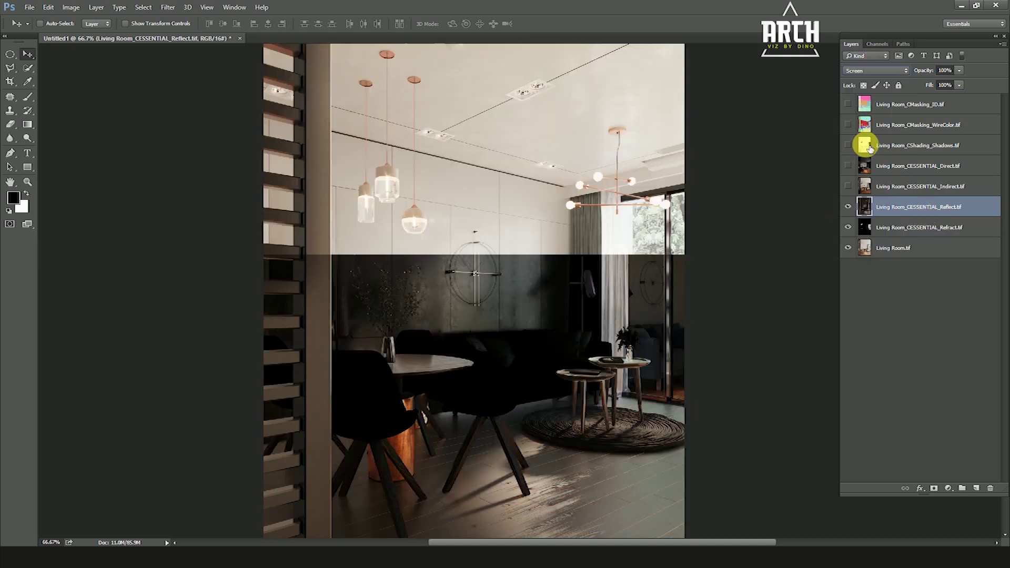
pyautogui.click(848, 206)
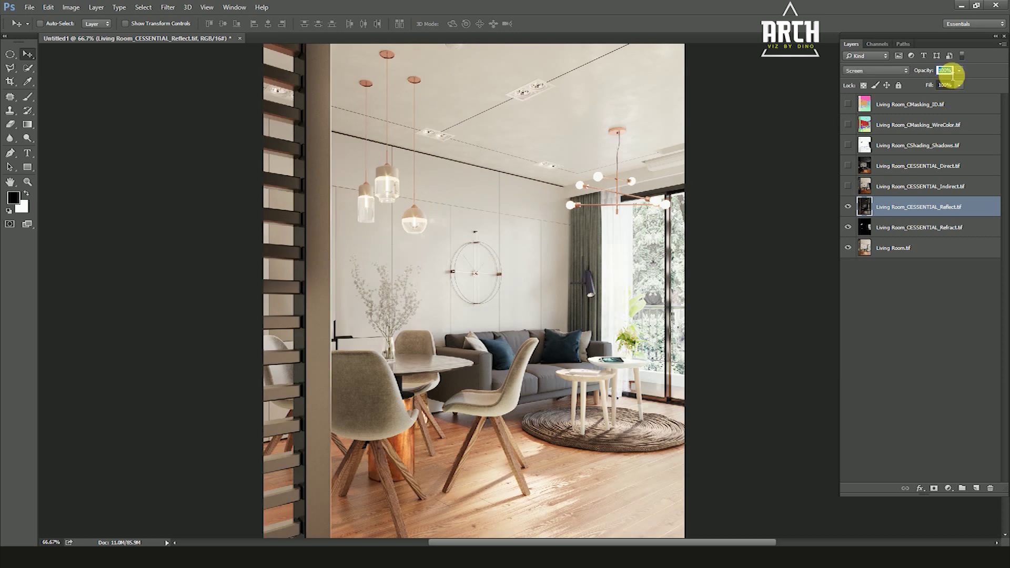
pyautogui.write('20')
pyautogui.press('Return')
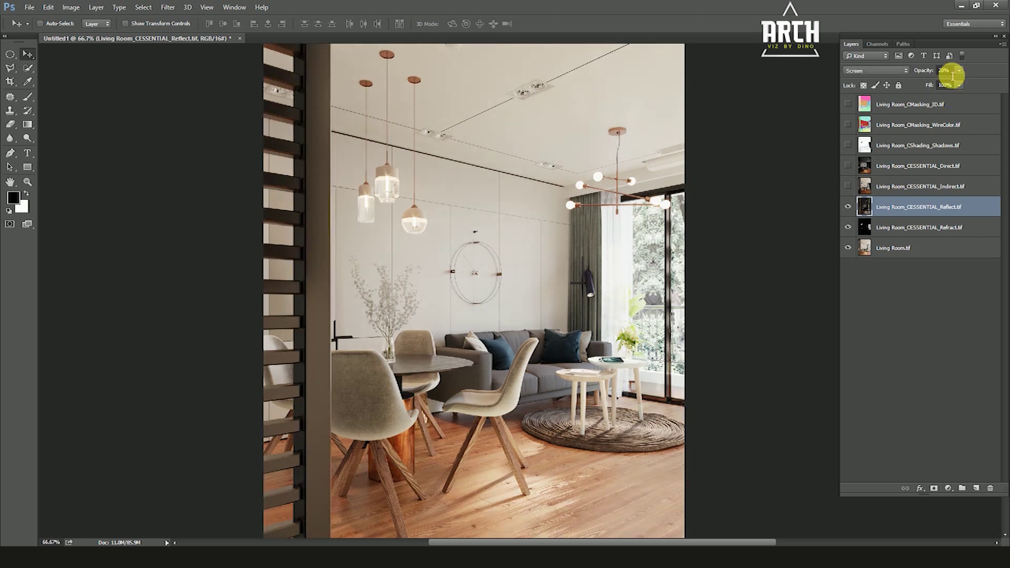
pyautogui.click(848, 207)
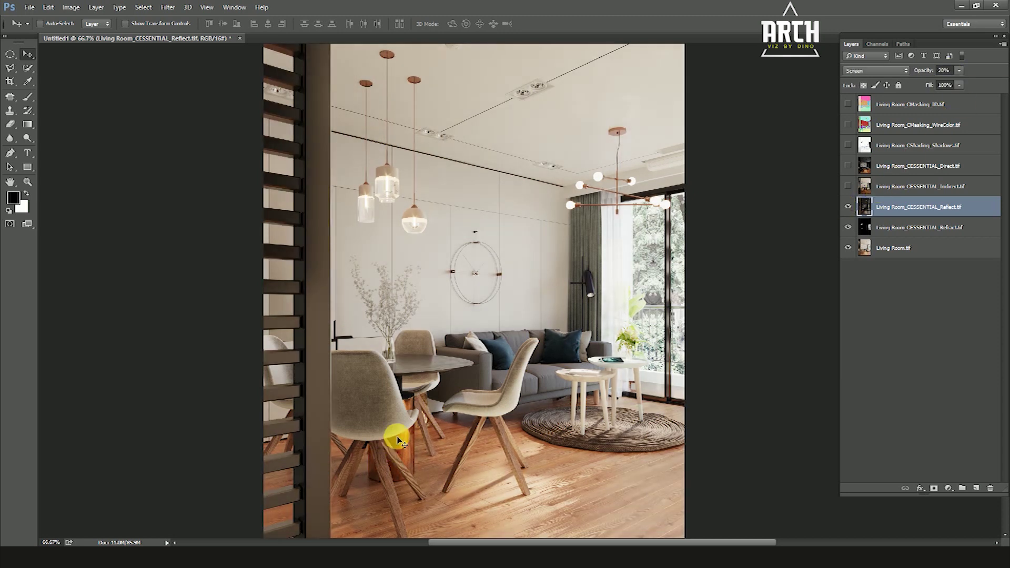
pyautogui.click(848, 207)
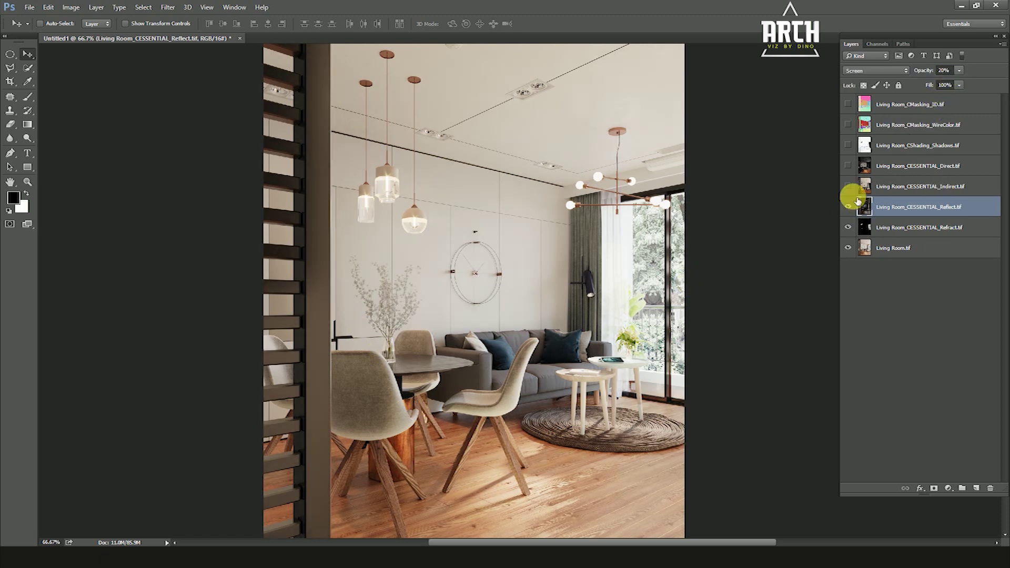
# Show the Indirect pass in Screen mode at 30% opacity, checking against the base.
pyautogui.click(849, 187)
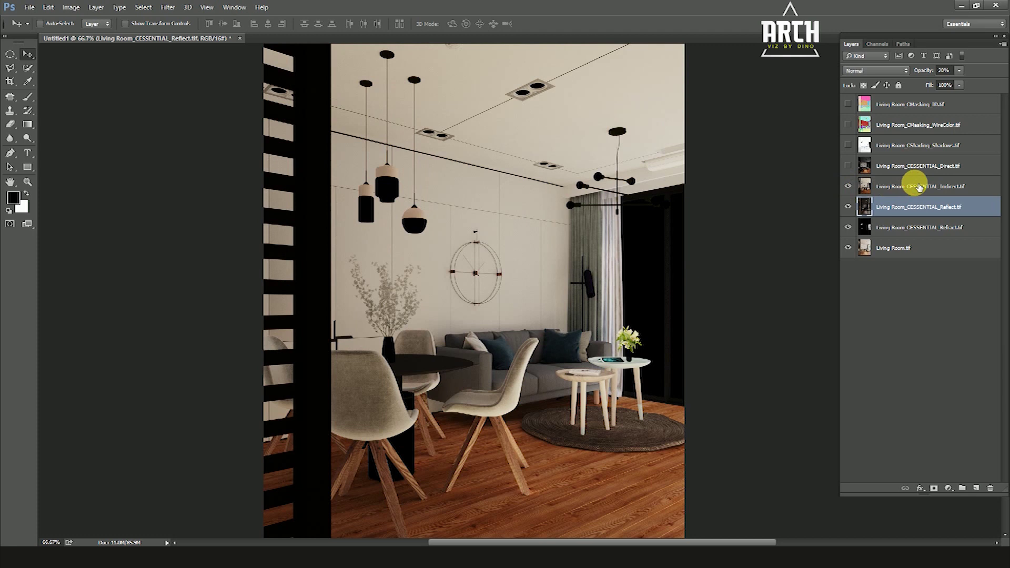
pyautogui.click(918, 187)
pyautogui.click(873, 70)
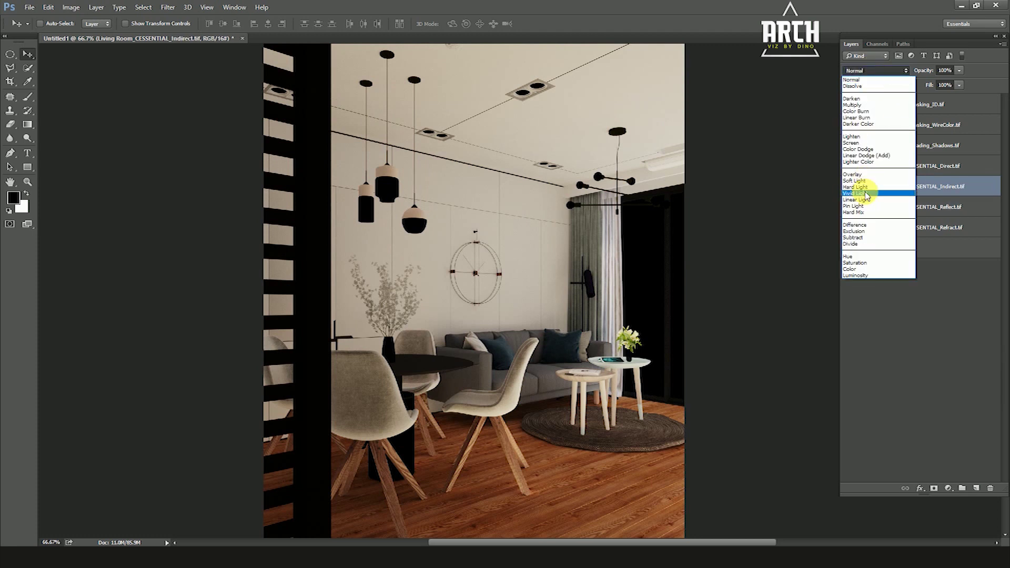
pyautogui.click(854, 143)
pyautogui.click(848, 186)
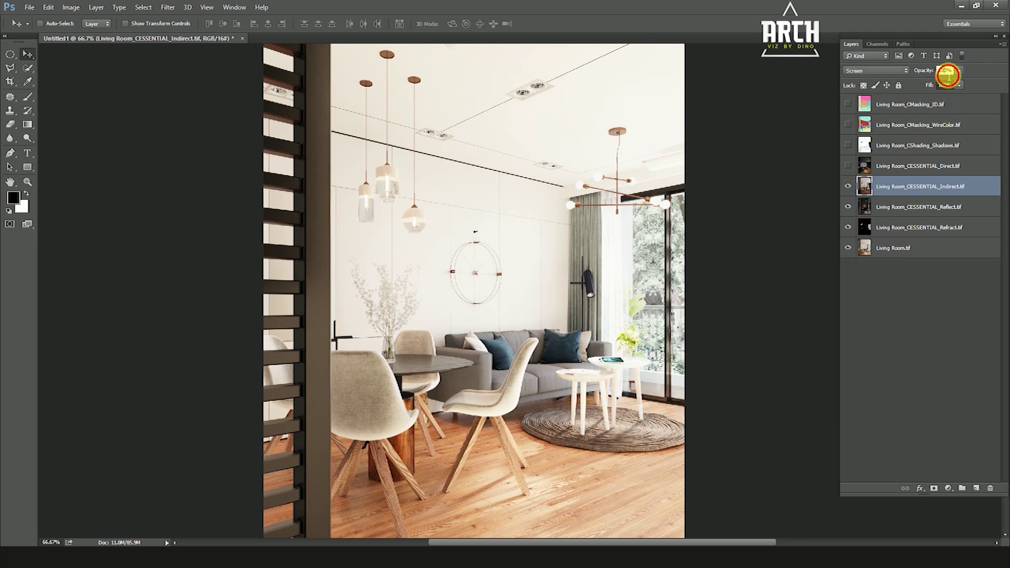
pyautogui.write('30')
pyautogui.press('Return')
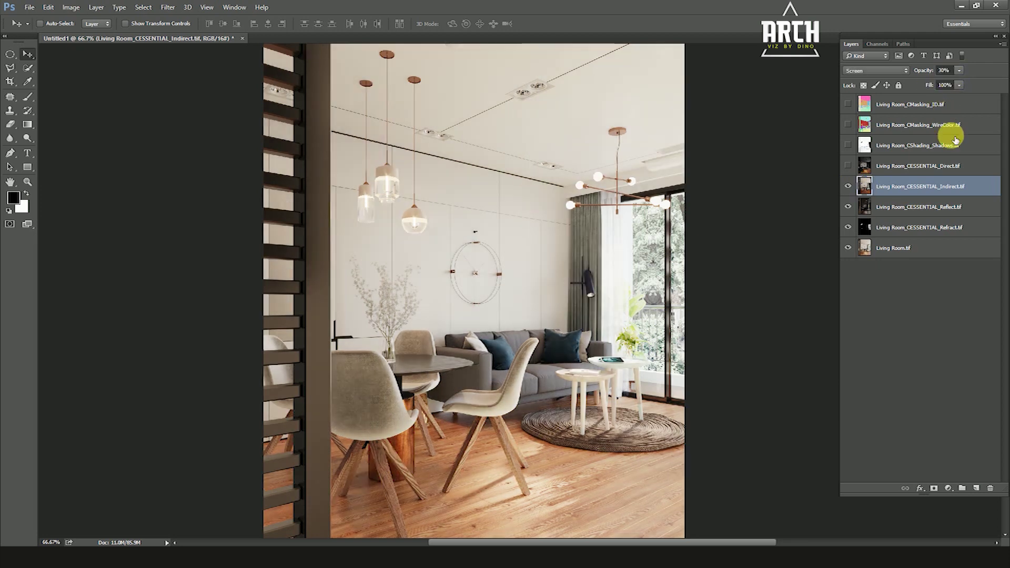
pyautogui.click(854, 254)
pyautogui.click(853, 255)
# Show the Direct pass in Screen mode at 10% opacity and toggle it to compare.
pyautogui.click(848, 166)
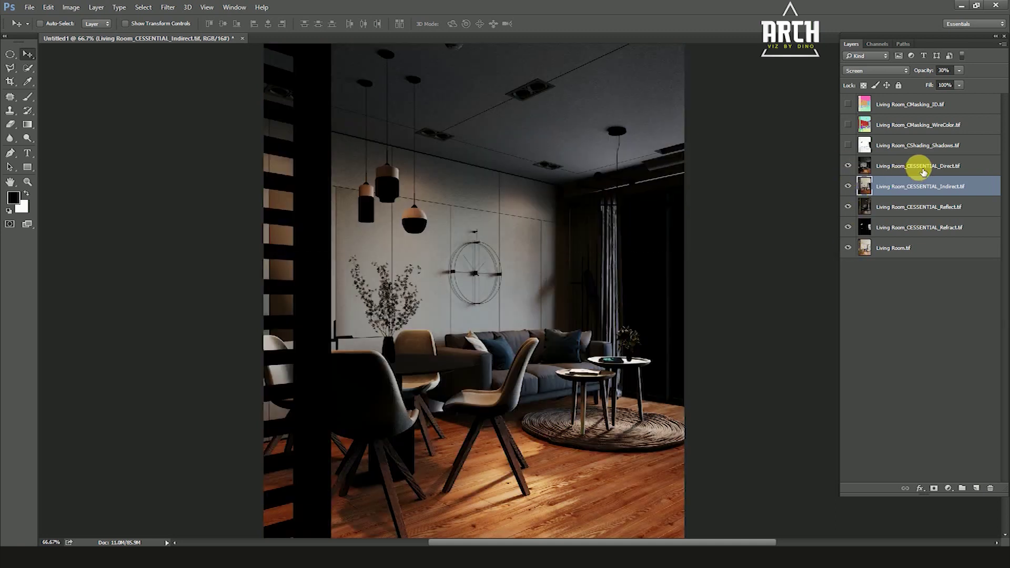
pyautogui.click(918, 166)
pyautogui.click(887, 71)
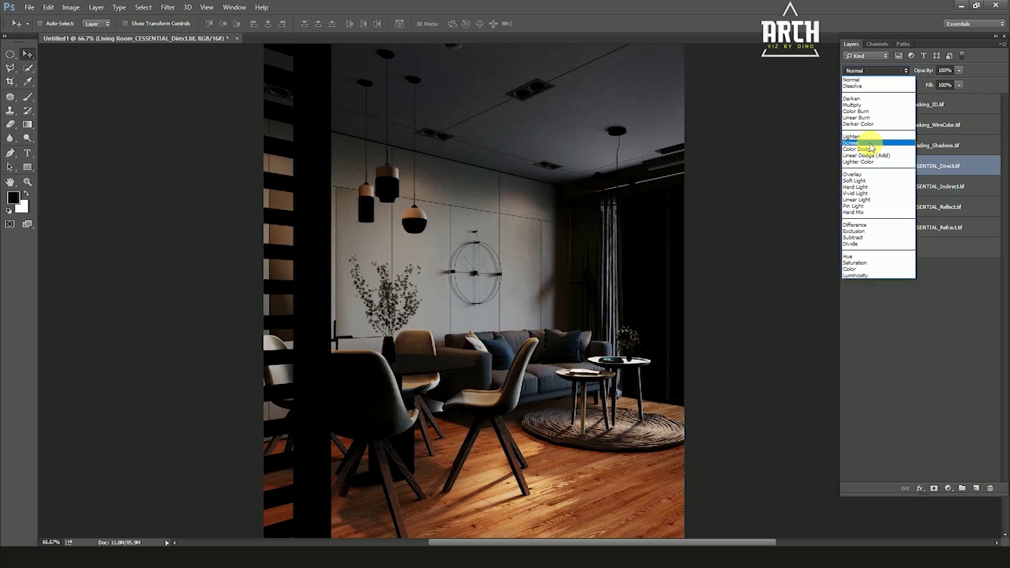
pyautogui.click(881, 140)
pyautogui.click(849, 165)
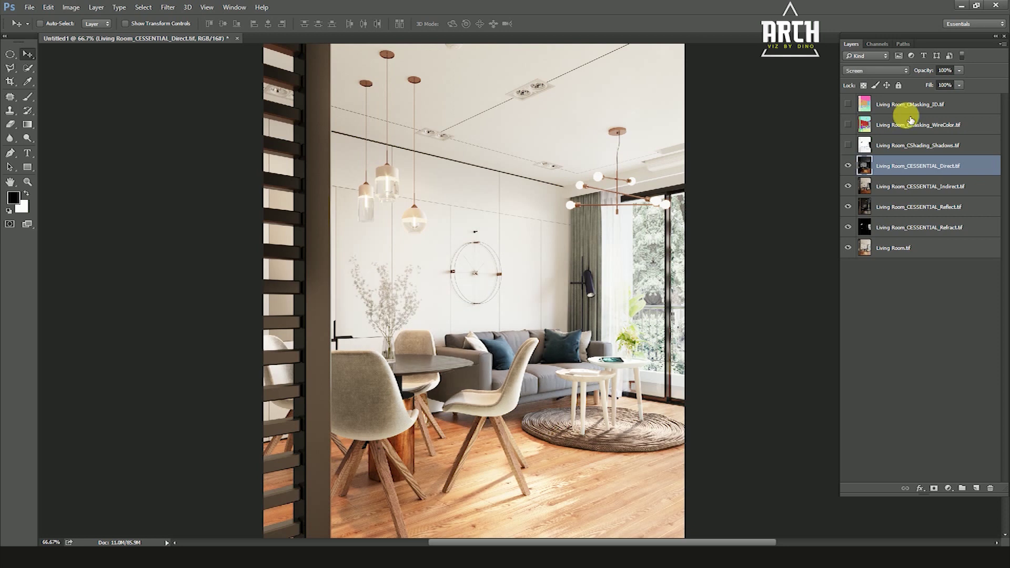
pyautogui.write('10')
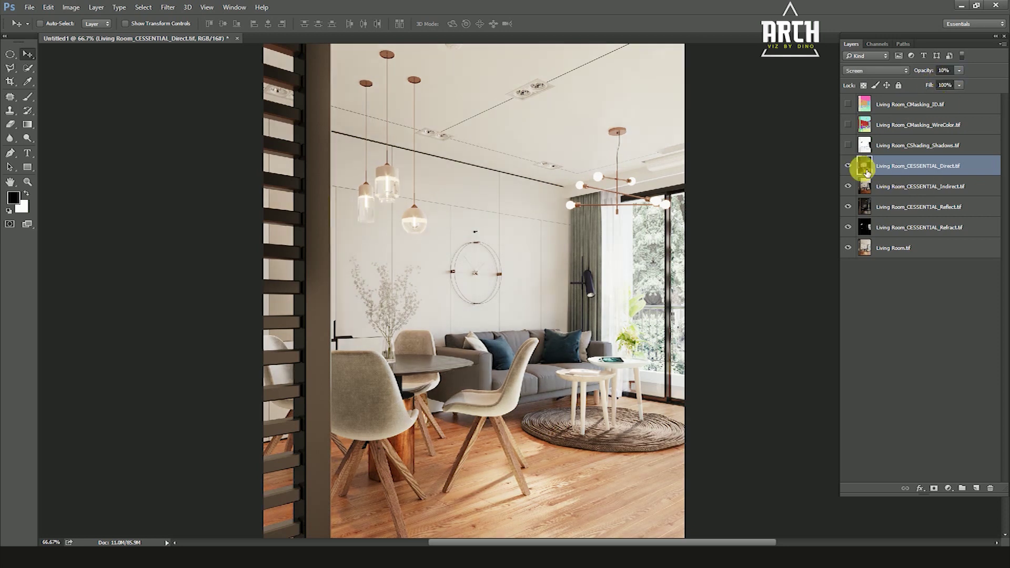
pyautogui.click(848, 166)
pyautogui.click(935, 170)
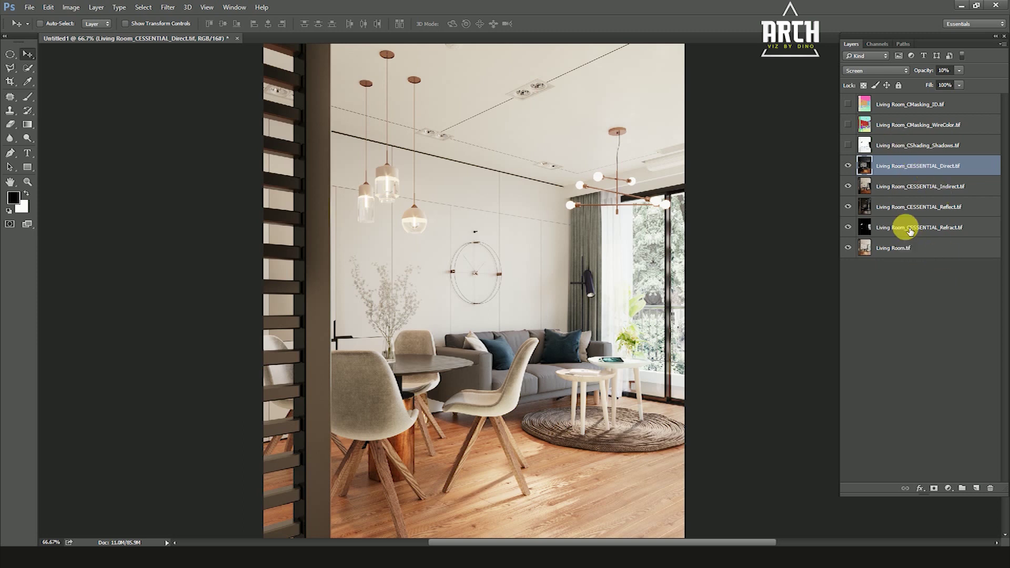
# Stamp visible layers into Layer 1 and convert it to a smart object for Camera Raw.
pyautogui.press('ctrl')
pyautogui.hotkey('ctrl', 'shift', 'alt', 'e')
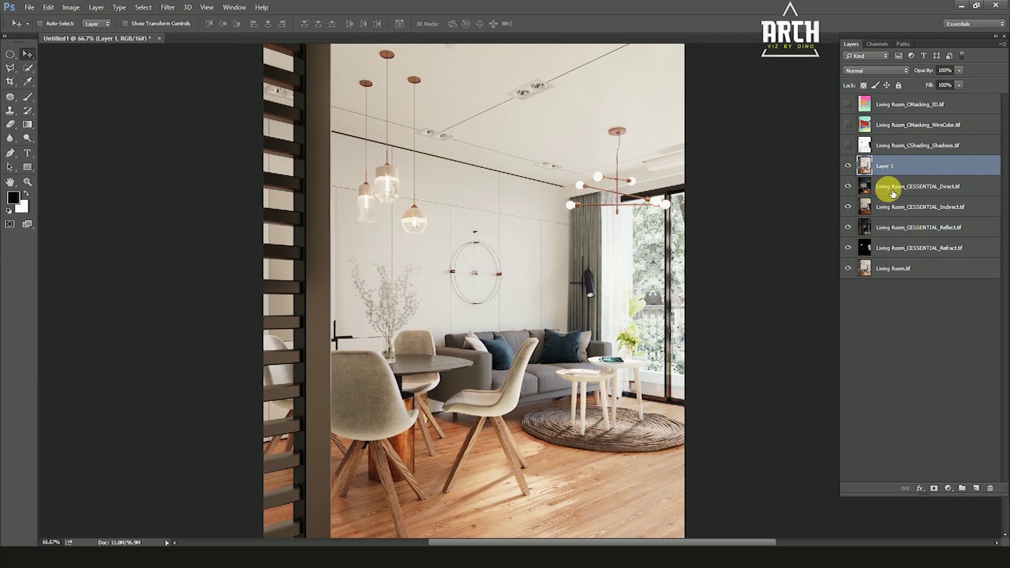
pyautogui.rightClick(887, 165)
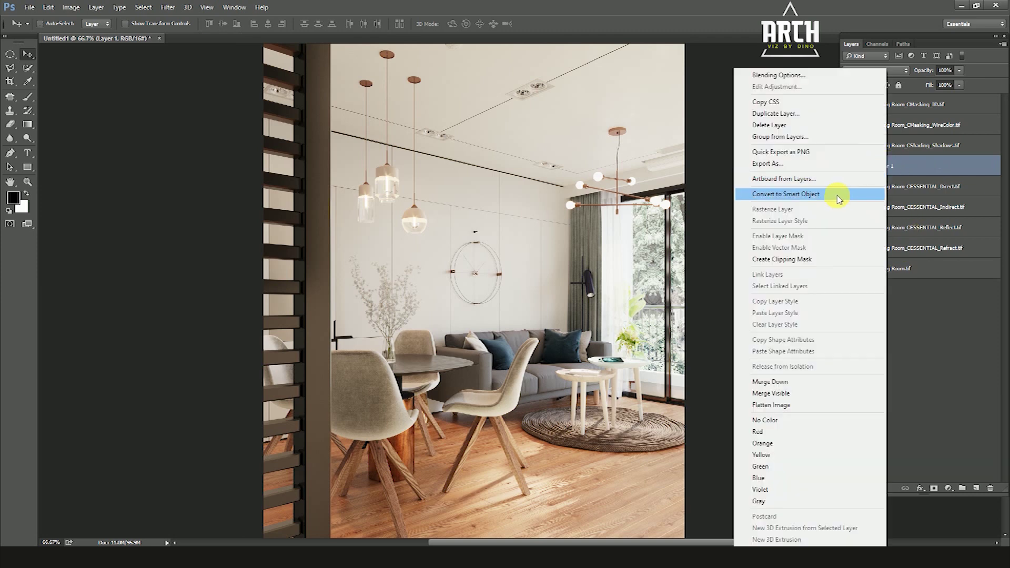
pyautogui.click(838, 199)
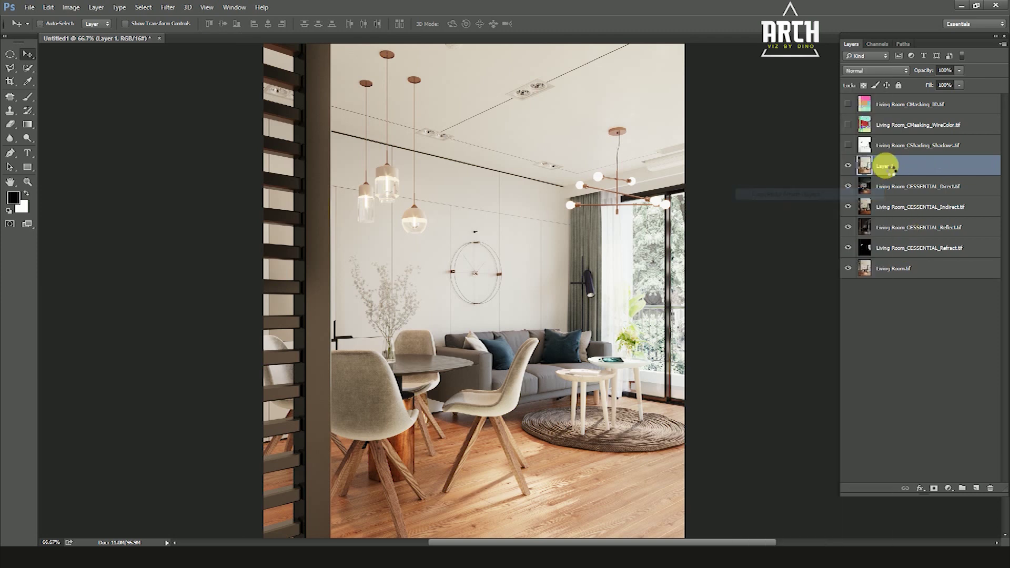
pyautogui.click(169, 7)
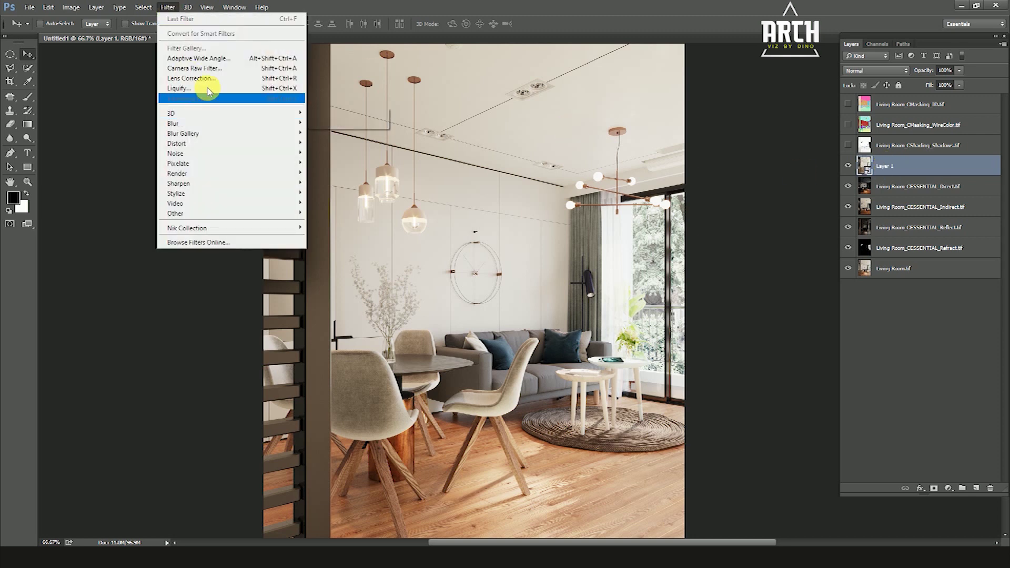
pyautogui.click(210, 70)
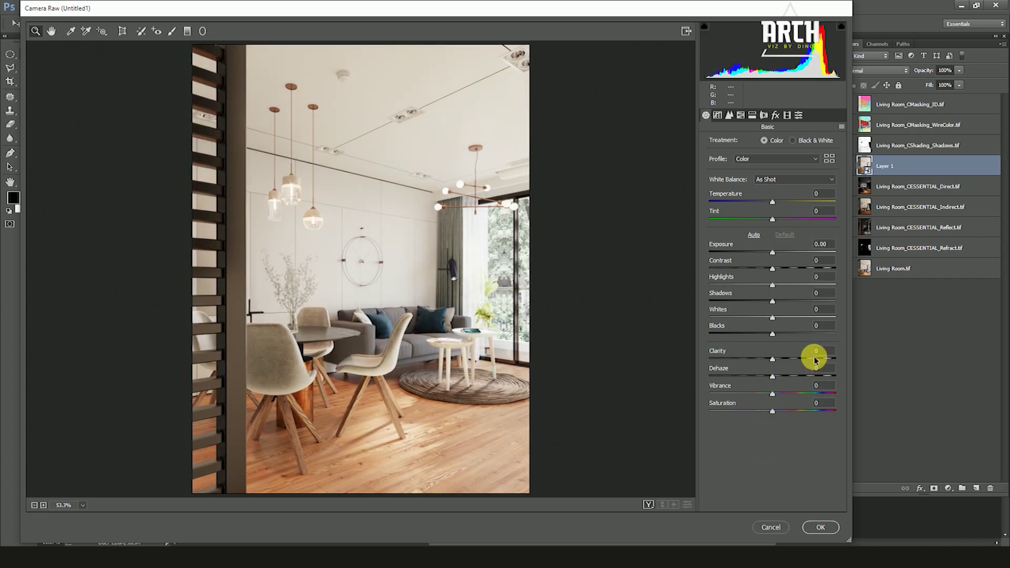
# Apply Camera Raw: Clarity +15, Dehaze +10, Vibrance -20, slightly more Saturation, reduced Oranges saturation.
pyautogui.moveTo(775, 362)
pyautogui.mouseDown()
pyautogui.moveTo(808, 365)
pyautogui.moveTo(785, 362)
pyautogui.mouseUp()
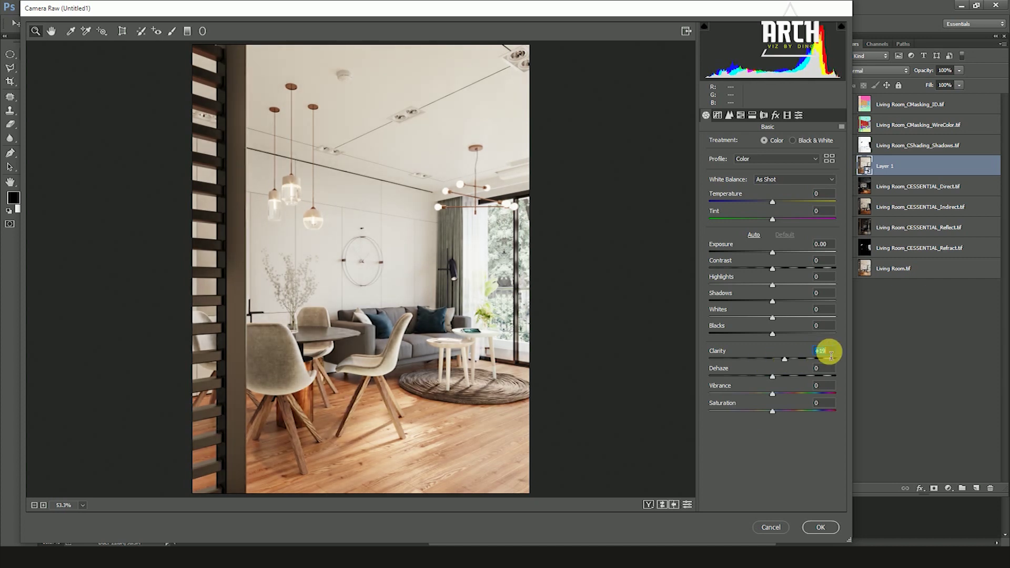
pyautogui.write('15')
pyautogui.moveTo(773, 377)
pyautogui.mouseDown()
pyautogui.moveTo(794, 375)
pyautogui.moveTo(764, 377)
pyautogui.moveTo(794, 376)
pyautogui.moveTo(781, 378)
pyautogui.mouseUp()
pyautogui.write('10')
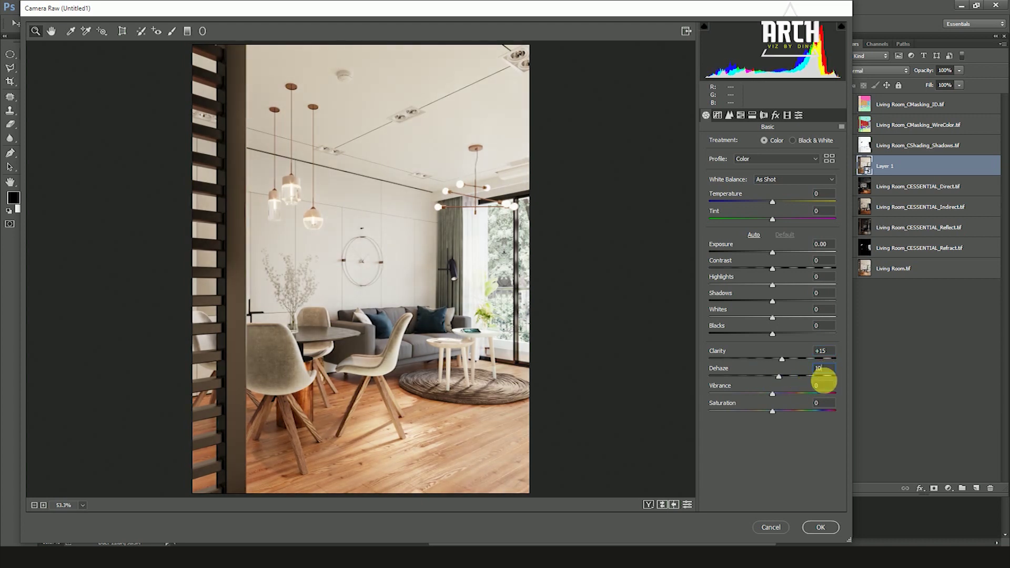
pyautogui.moveTo(773, 395)
pyautogui.mouseDown()
pyautogui.moveTo(805, 395)
pyautogui.moveTo(747, 397)
pyautogui.moveTo(758, 397)
pyautogui.mouseUp()
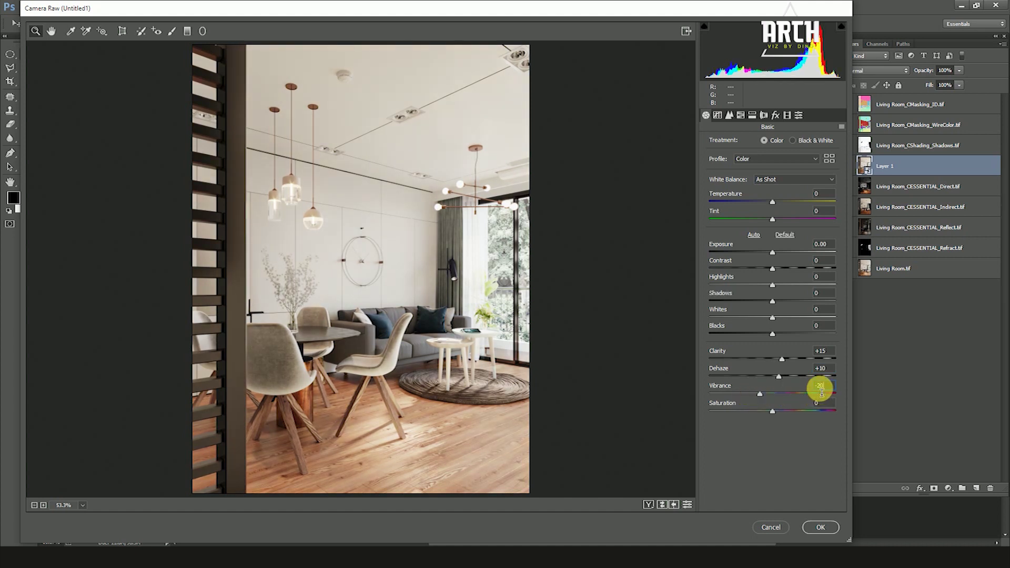
pyautogui.moveTo(773, 411)
pyautogui.mouseDown()
pyautogui.moveTo(809, 411)
pyautogui.moveTo(783, 416)
pyautogui.mouseUp()
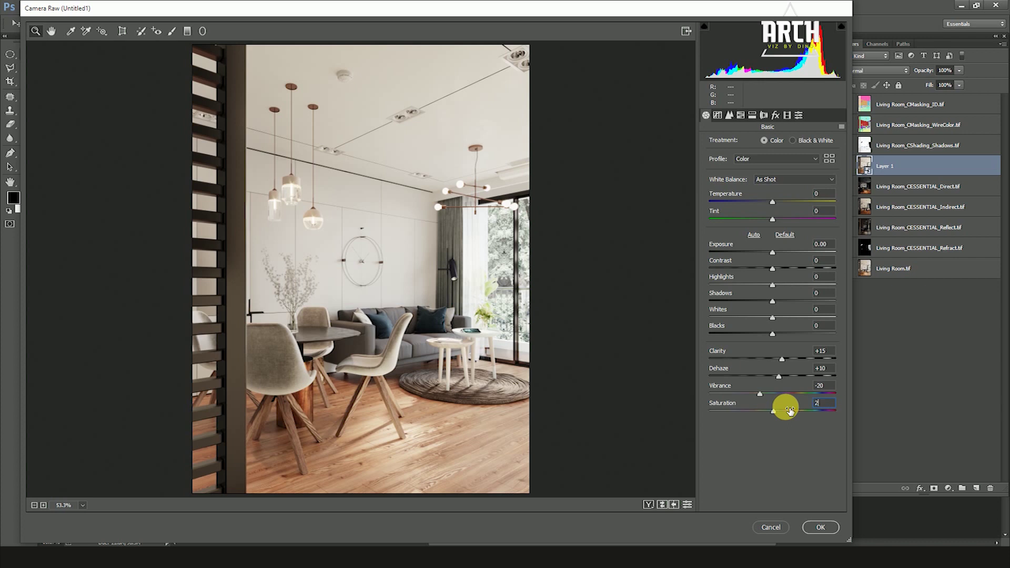
pyautogui.click(741, 115)
pyautogui.moveTo(773, 194)
pyautogui.mouseDown()
pyautogui.moveTo(728, 195)
pyautogui.moveTo(745, 200)
pyautogui.mouseUp()
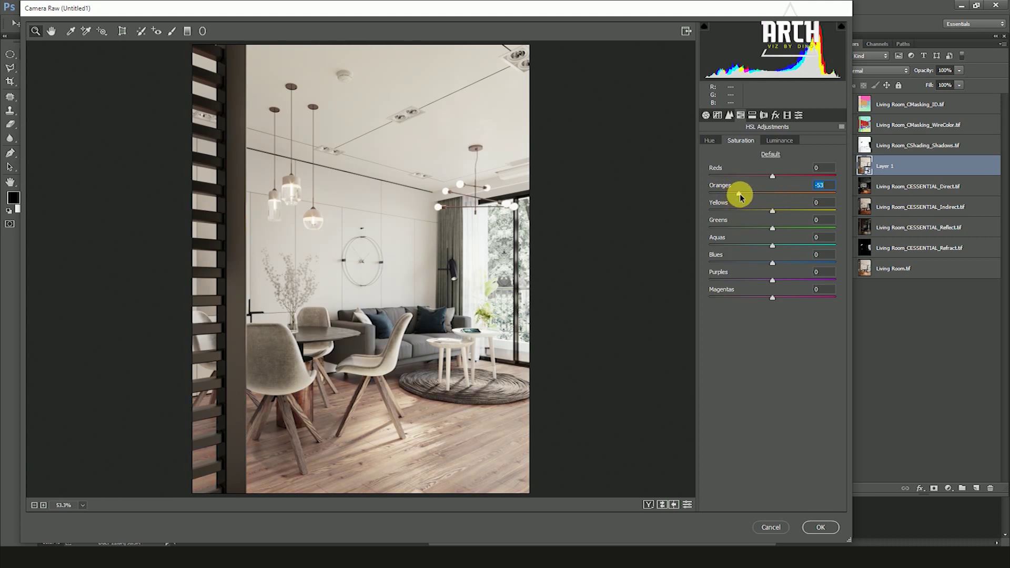
pyautogui.click(821, 527)
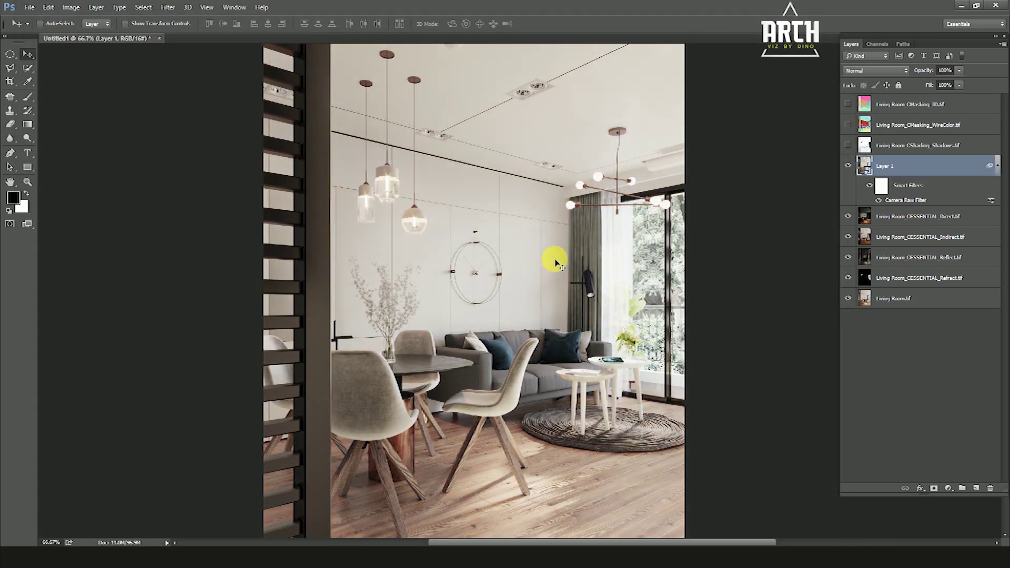
# Compare the base render alone against the graded stack, toggling Layer 1 on and off.
pyautogui.keyDown('alt'); pyautogui.click(849, 298); pyautogui.keyUp('alt')
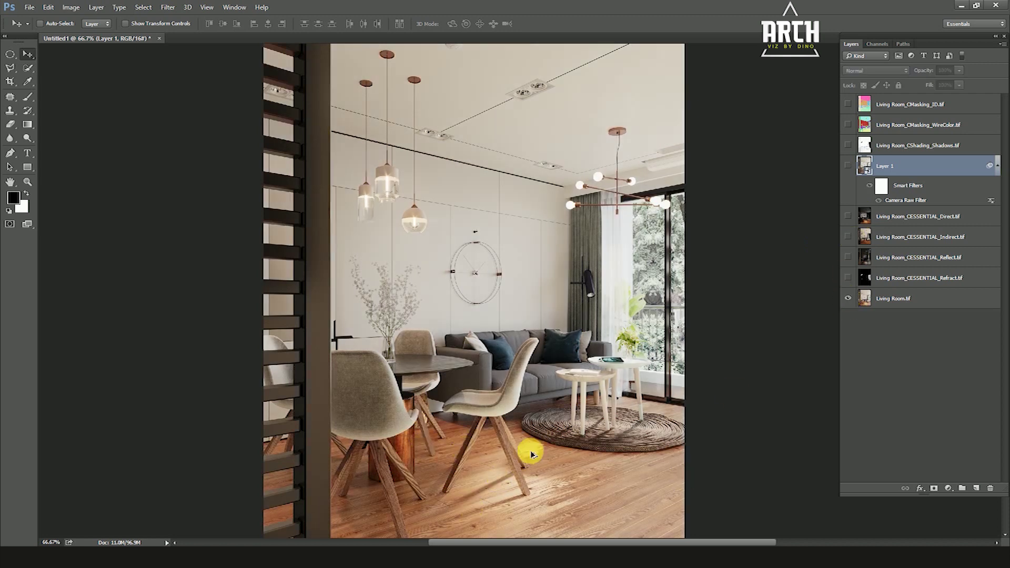
pyautogui.keyDown('alt'); pyautogui.click(848, 298); pyautogui.keyUp('alt')
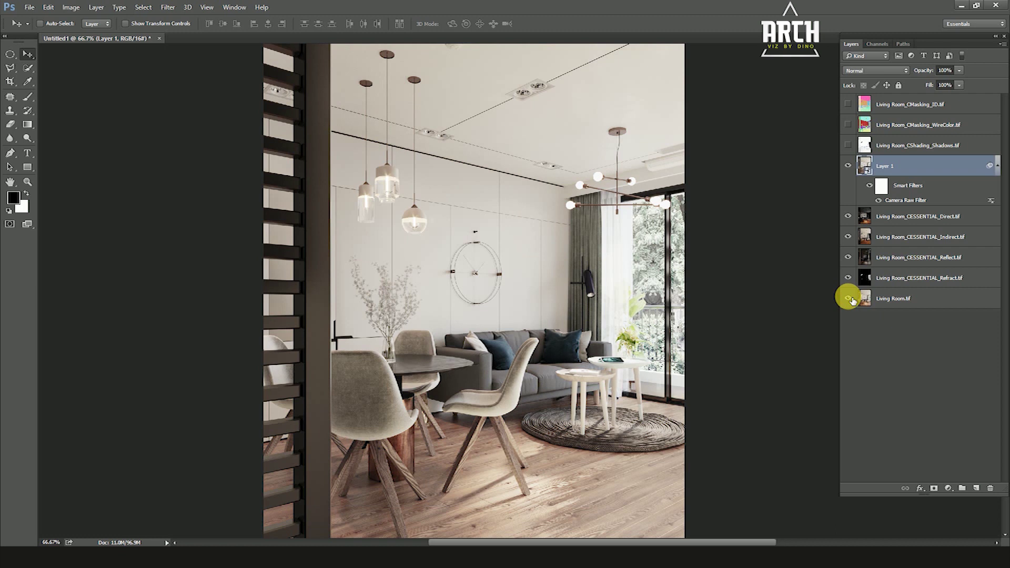
pyautogui.moveTo(615, 376); pyautogui.dragTo(661, 386)
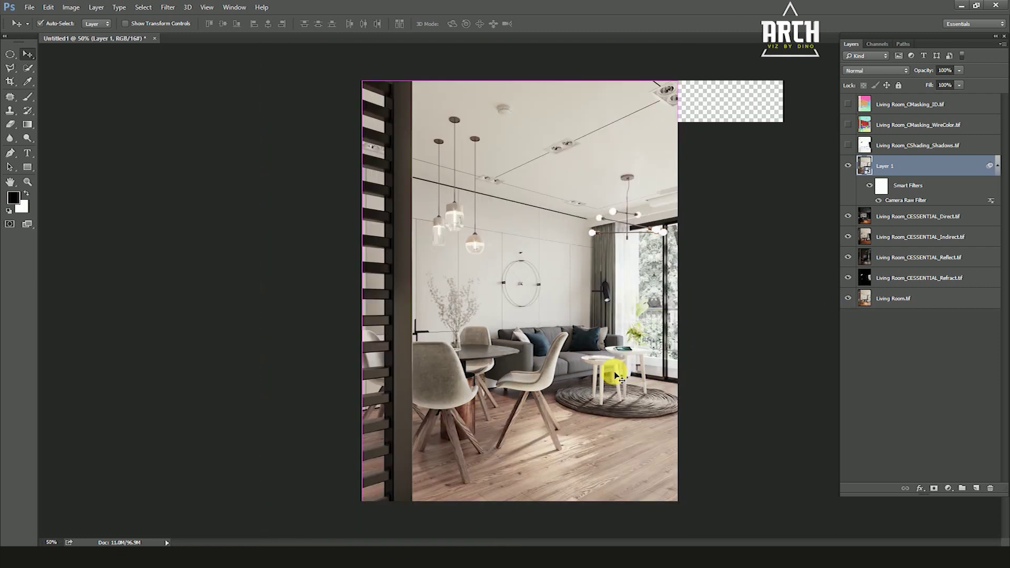
pyautogui.click(848, 299)
pyautogui.write('80')
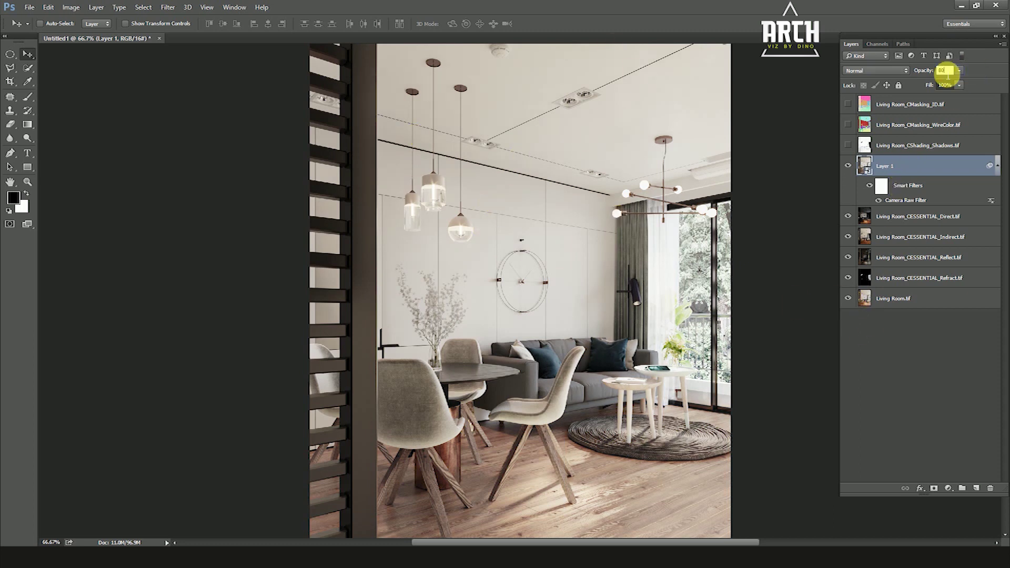
pyautogui.click(848, 166)
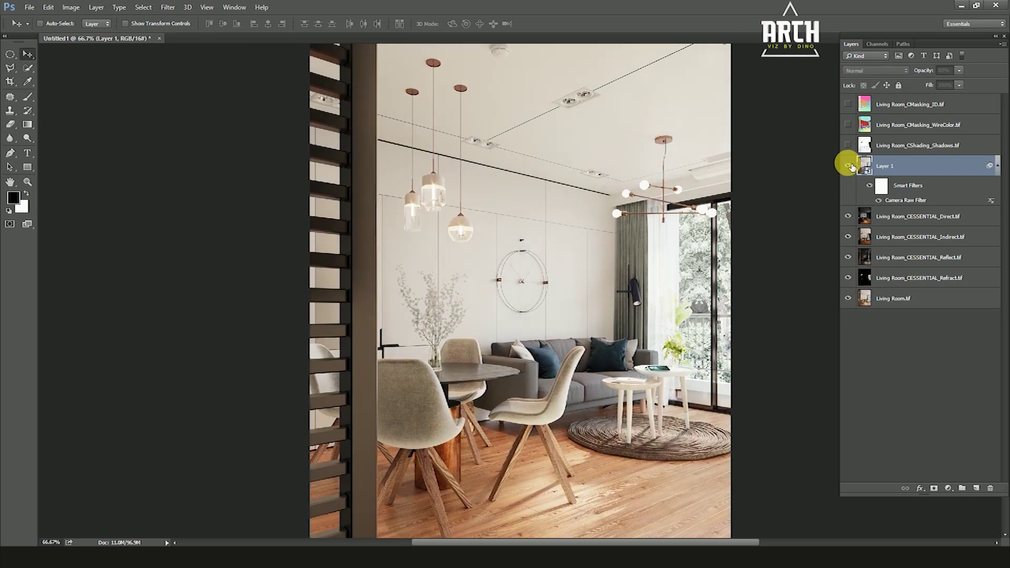
pyautogui.click(848, 166)
# Set Layer 1 to 50% opacity and stamp visible layers into a new Layer 2.
pyautogui.click(945, 71)
pyautogui.write('0')
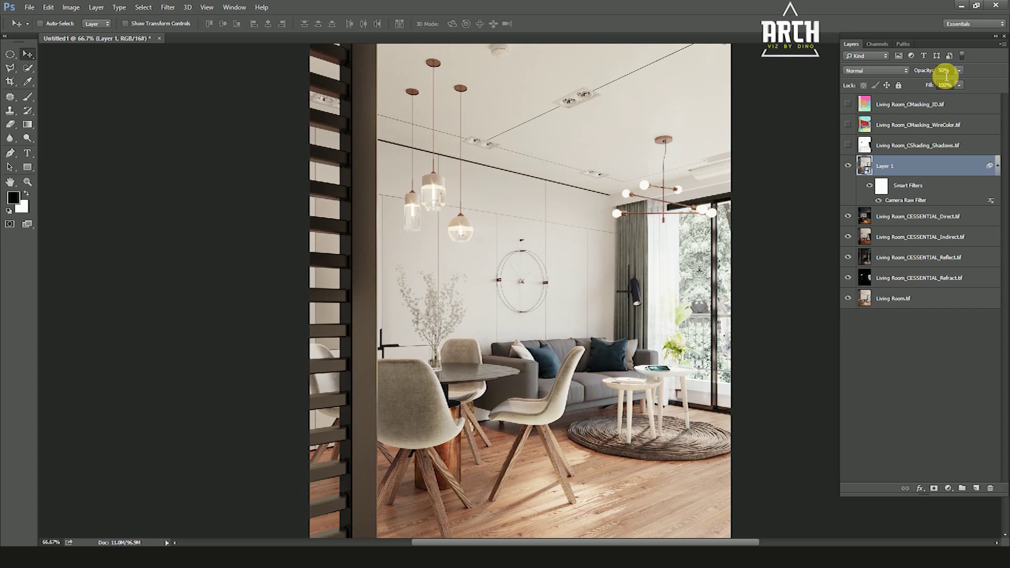
pyautogui.click(848, 166)
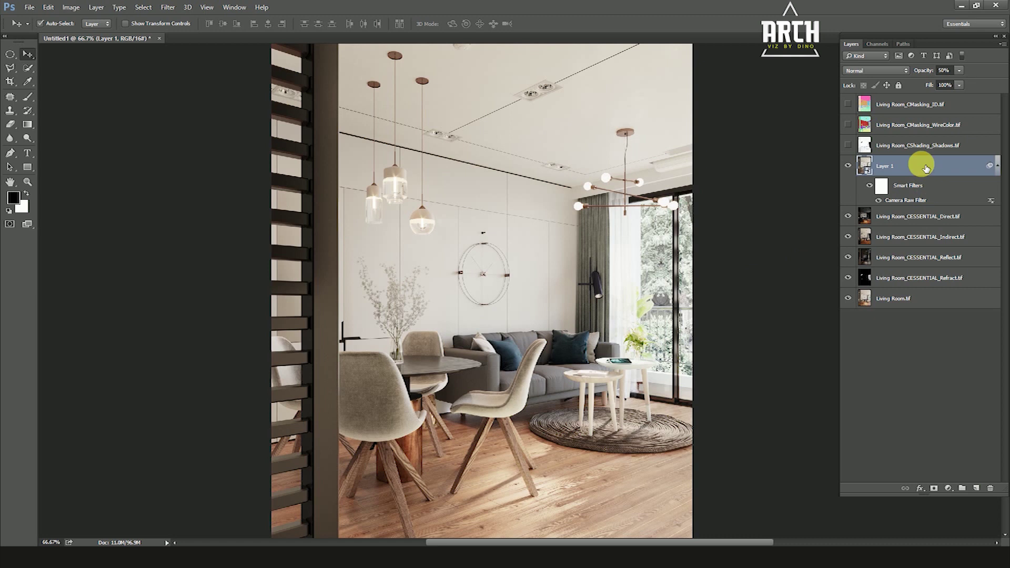
pyautogui.hotkey('ctrl', 'shift', 'alt', 'e')
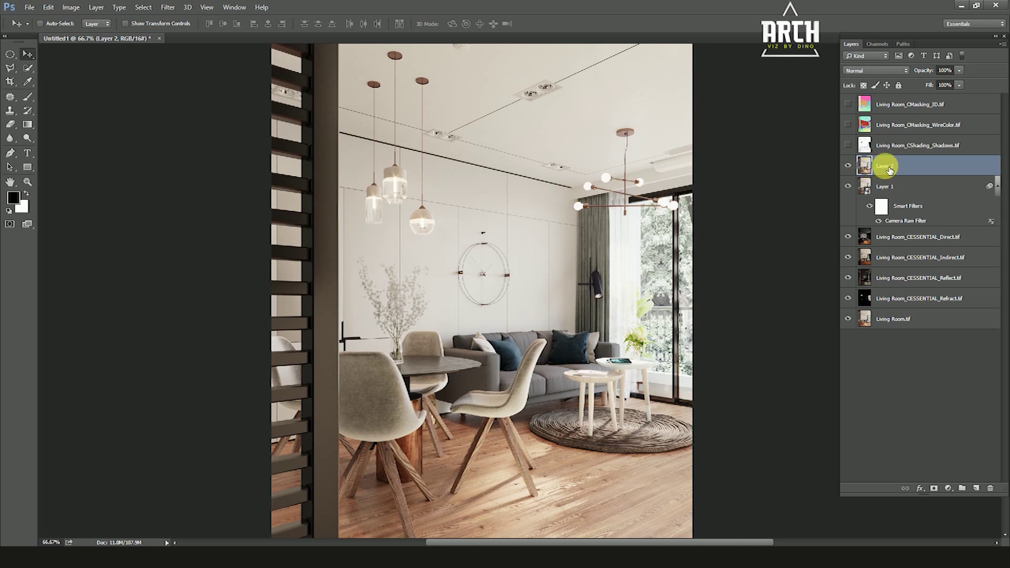
# Convert Layer 2 to a smart object and bring up the Filter menu.
pyautogui.rightClick(889, 169)
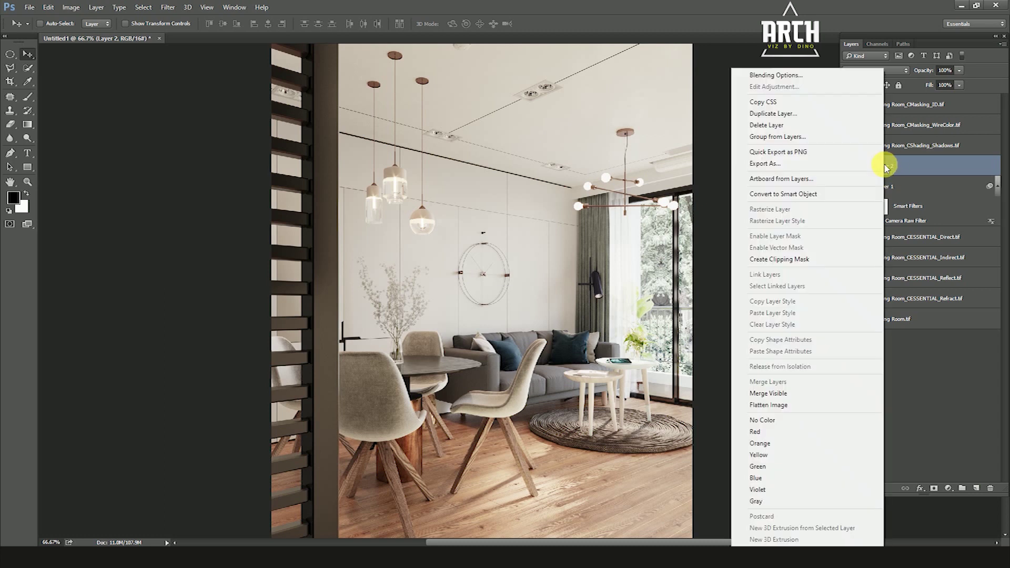
pyautogui.click(834, 195)
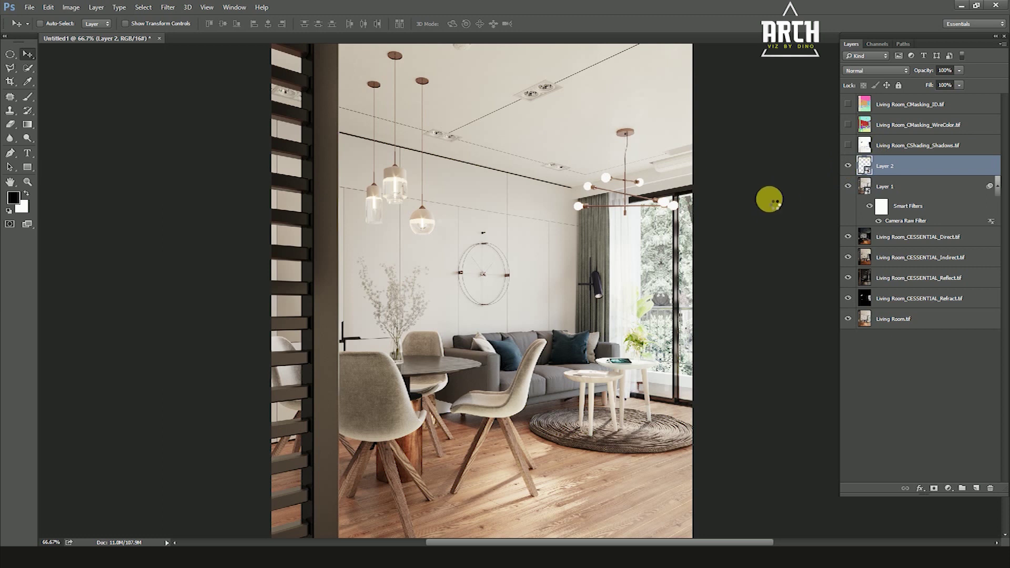
pyautogui.click(169, 8)
pyautogui.moveTo(187, 228)
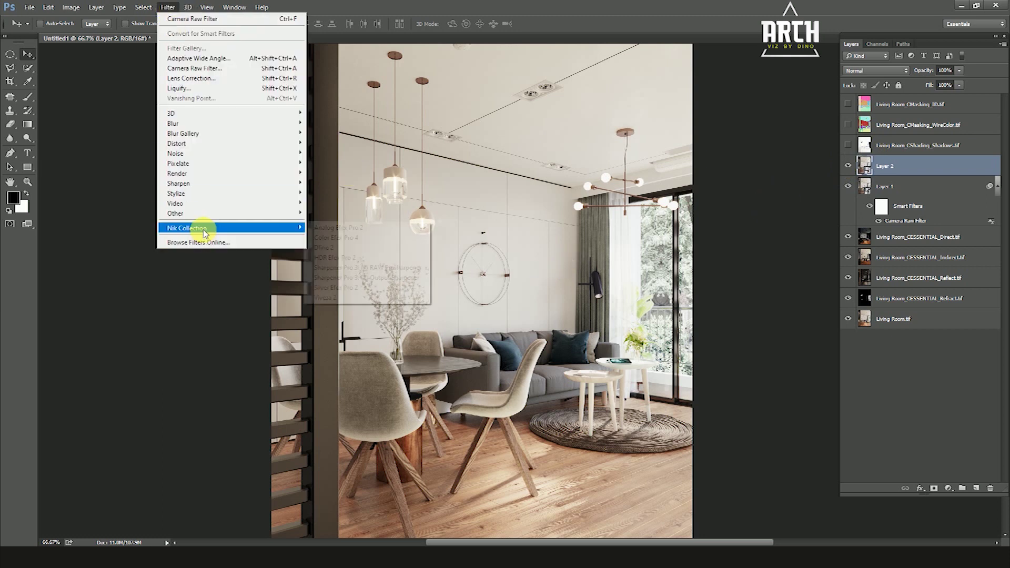
# Apply Color Efex Pro 4 Tonal Contrast (Highlights 25%, Midtones 50%, Shadows 25%, Saturation 20%) to Layer 2.
pyautogui.click(342, 240)
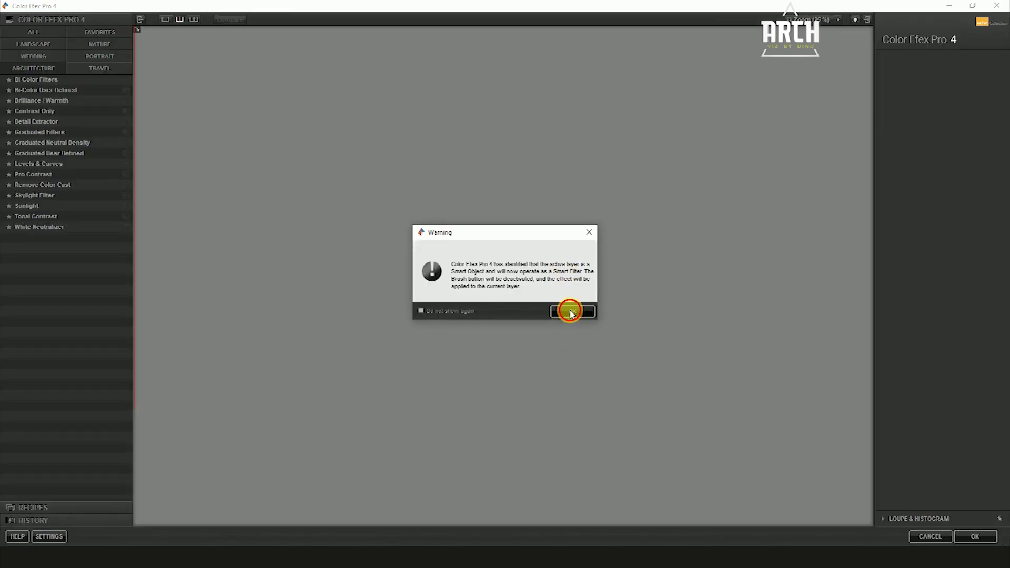
pyautogui.click(568, 309)
pyautogui.moveTo(503, 261); pyautogui.dragTo(717, 308)
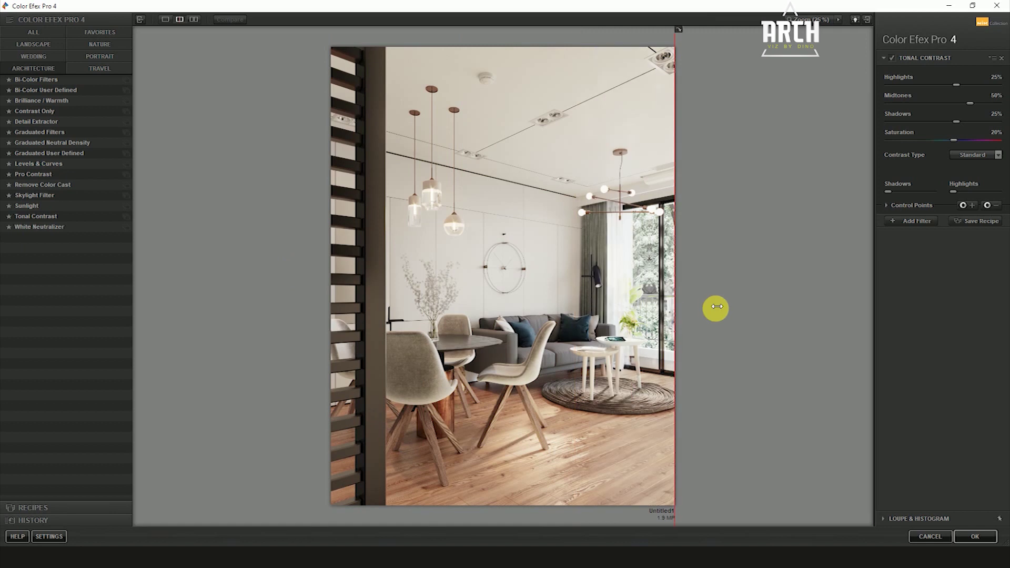
pyautogui.moveTo(716, 308)
pyautogui.mouseDown()
pyautogui.moveTo(417, 282)
pyautogui.moveTo(609, 305)
pyautogui.moveTo(204, 334)
pyautogui.mouseUp()
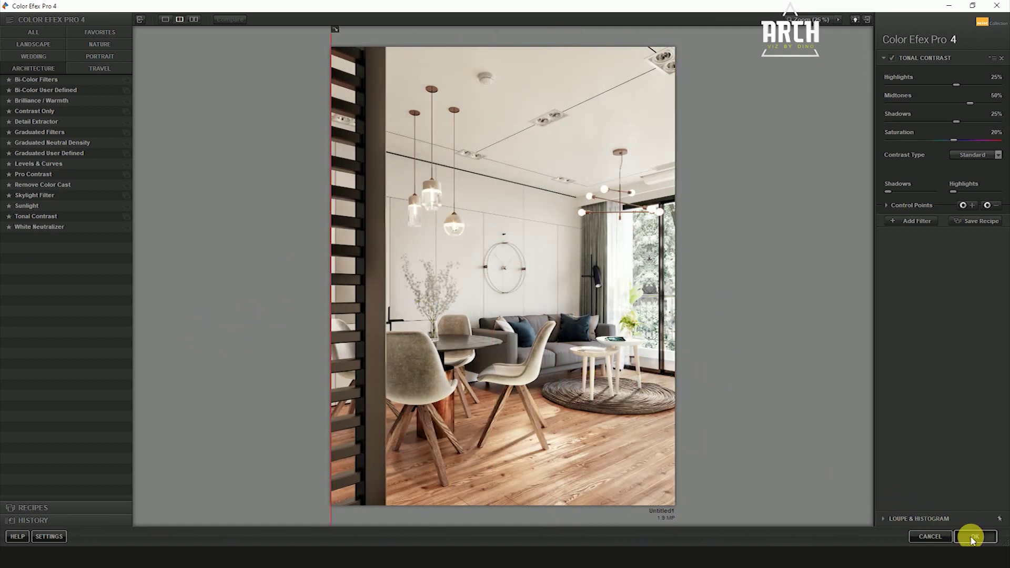
pyautogui.click(974, 536)
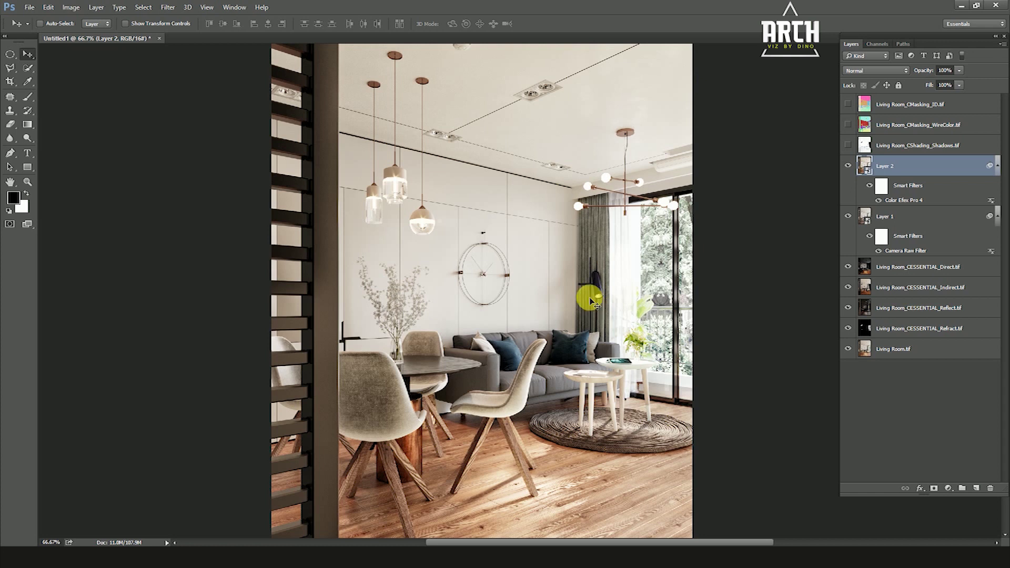
pyautogui.click(853, 169)
pyautogui.click(853, 168)
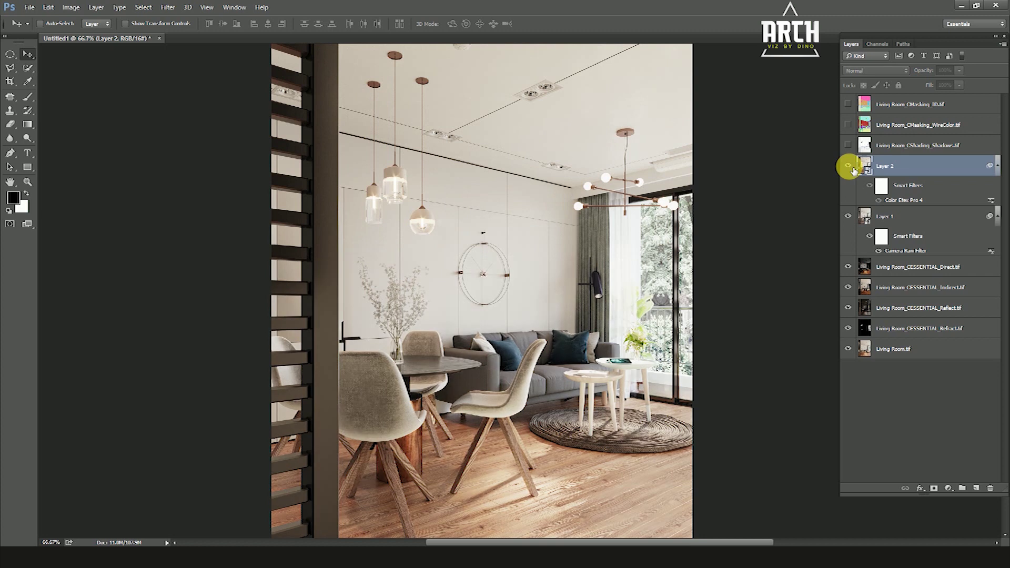
pyautogui.click(853, 169)
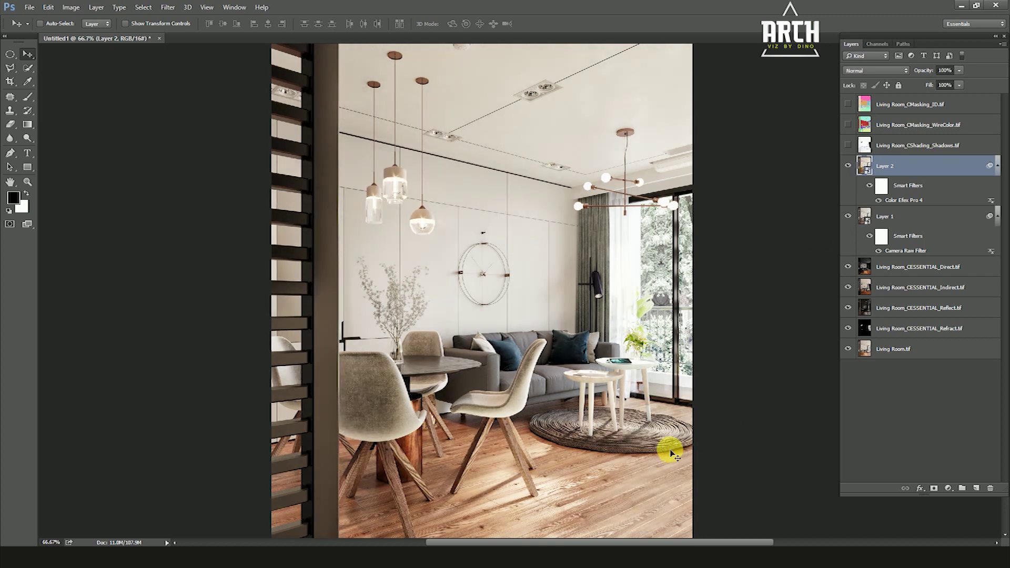
pyautogui.moveTo(600, 315); pyautogui.dragTo(606, 314)
pyautogui.keyDown('alt'); pyautogui.click(605, 315); pyautogui.keyUp('alt')
pyautogui.click(853, 168)
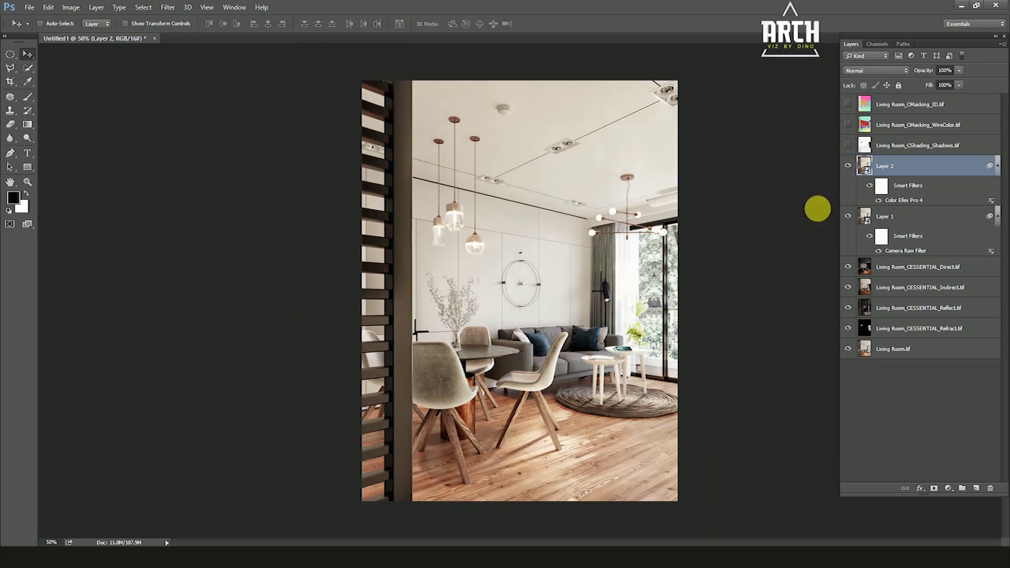
pyautogui.keyDown('ctrl'); pyautogui.click(427, 444); pyautogui.keyUp('ctrl')
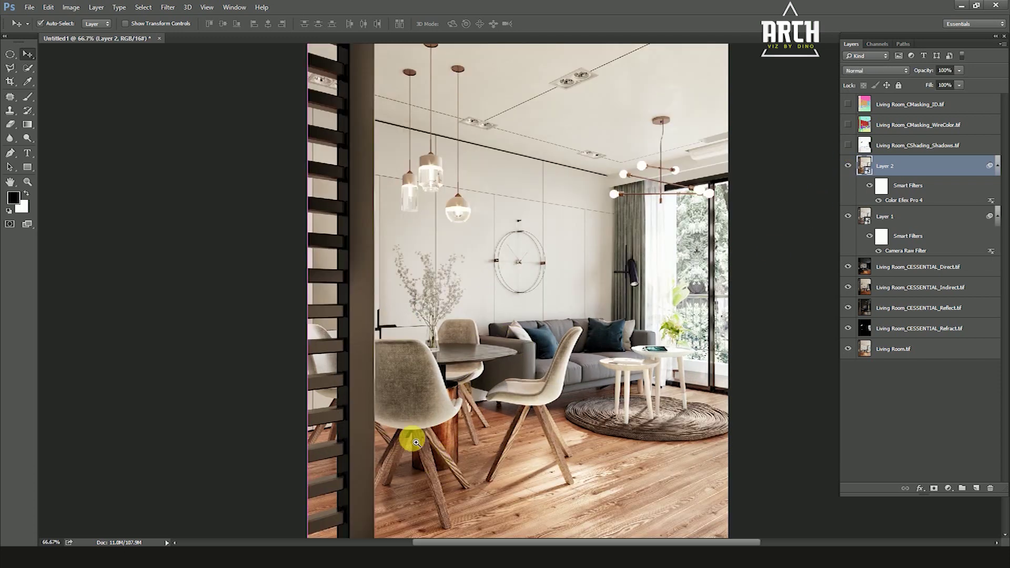
pyautogui.keyDown('ctrl'); pyautogui.click(456, 421); pyautogui.keyUp('ctrl')
pyautogui.moveTo(383, 384)
pyautogui.mouseDown()
pyautogui.moveTo(367, 322)
pyautogui.moveTo(354, 316)
pyautogui.mouseUp()
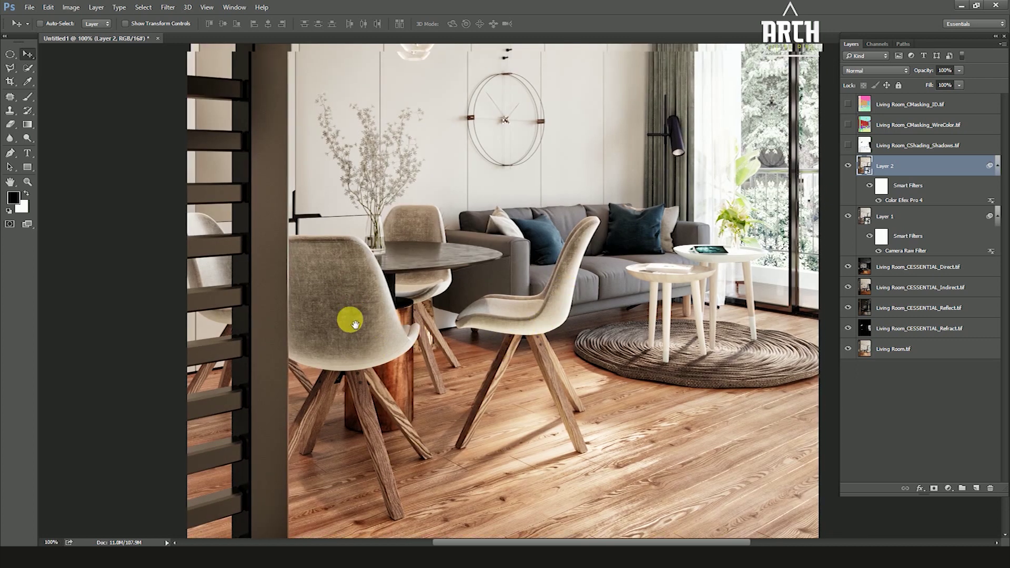
pyautogui.click(848, 104)
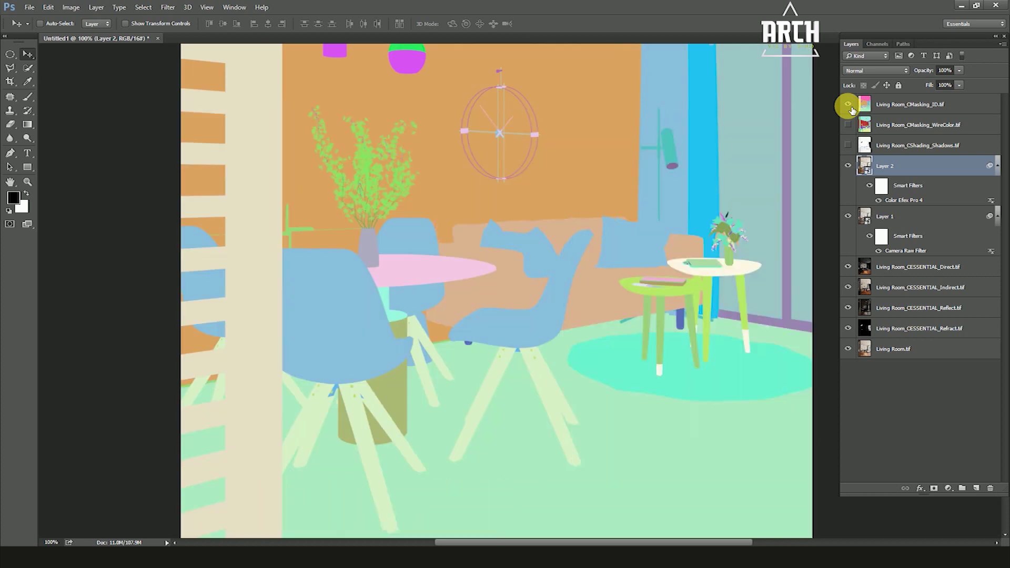
# Magic Wand the four purple chairs on the WireColor mask layer, then hide WireColor.
pyautogui.click(848, 105)
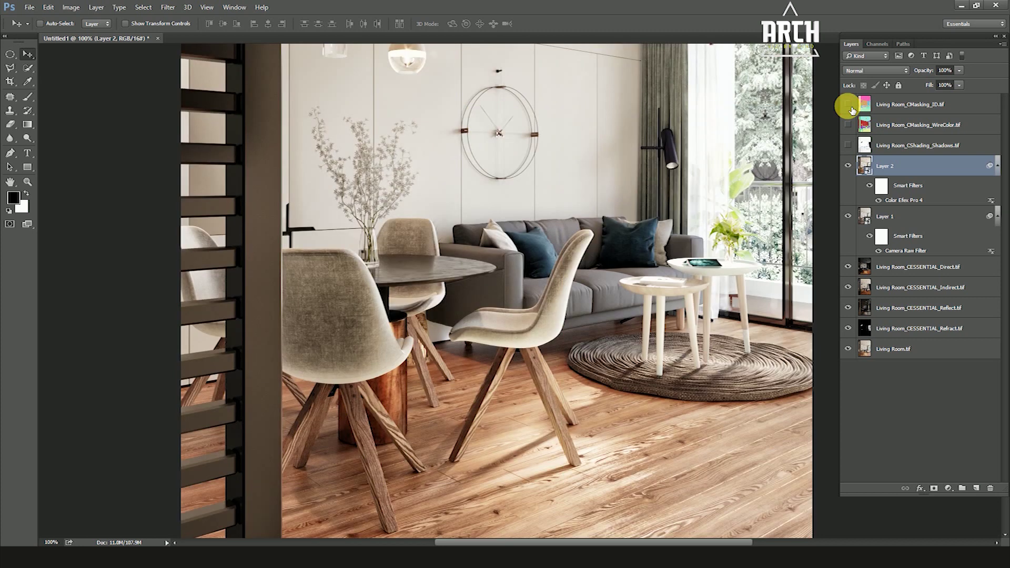
pyautogui.click(848, 125)
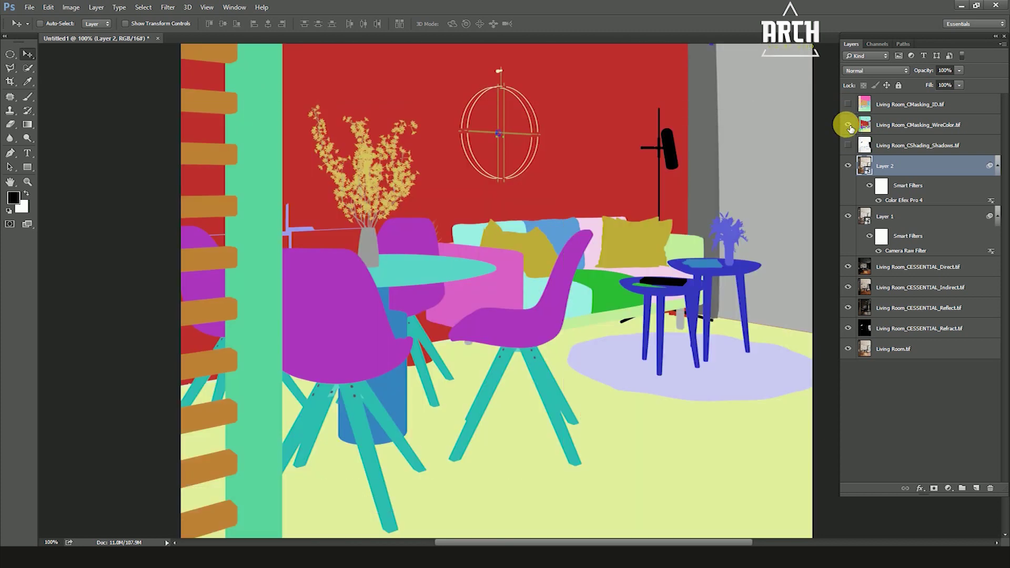
pyautogui.click(849, 125)
pyautogui.click(895, 125)
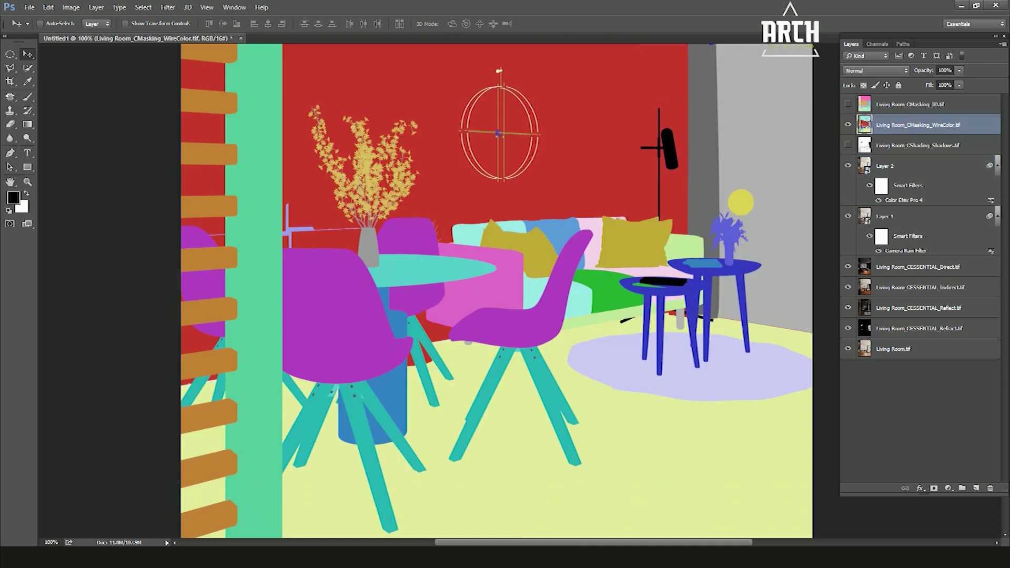
pyautogui.moveTo(28, 68); pyautogui.dragTo(82, 80)
pyautogui.click(82, 76)
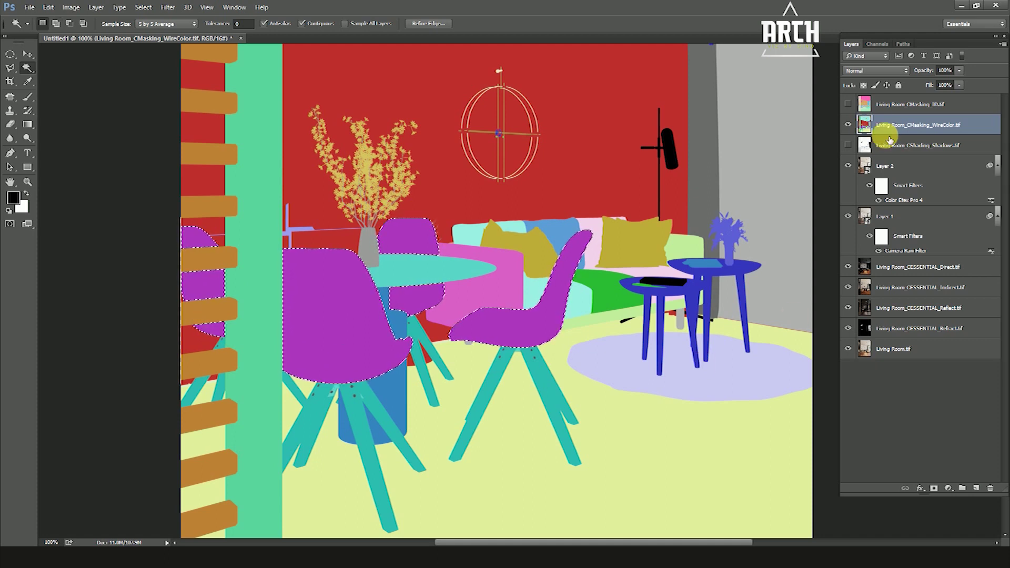
pyautogui.click(848, 125)
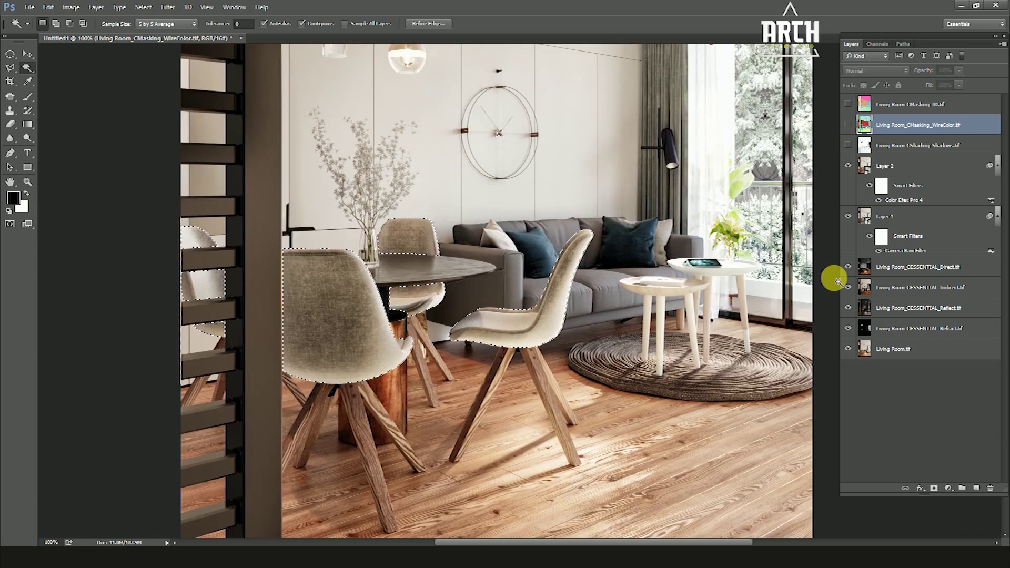
# Copy the chair selection to a new Layer 3 and try repositioning it in the stack.
pyautogui.click(895, 169)
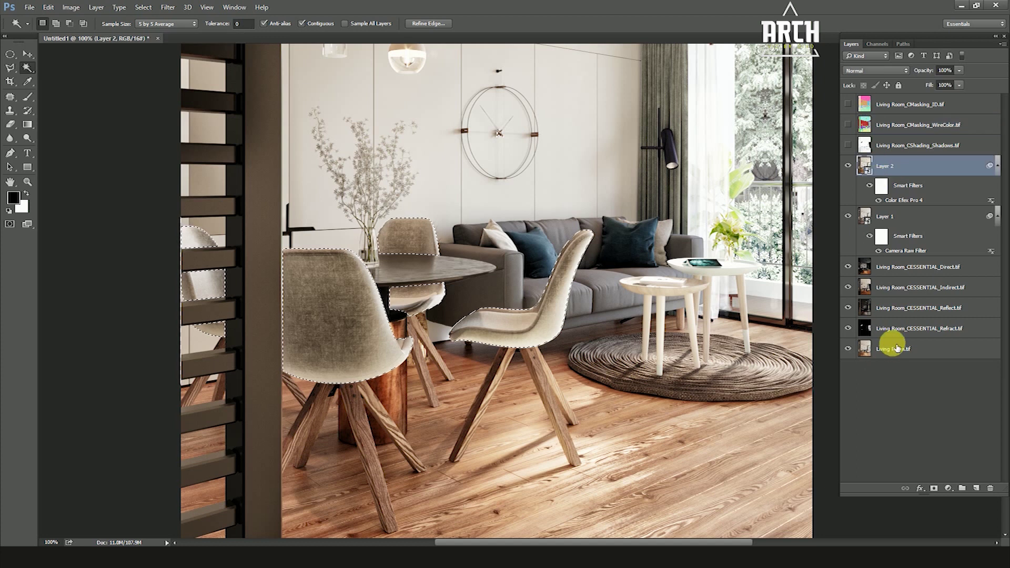
pyautogui.click(898, 351)
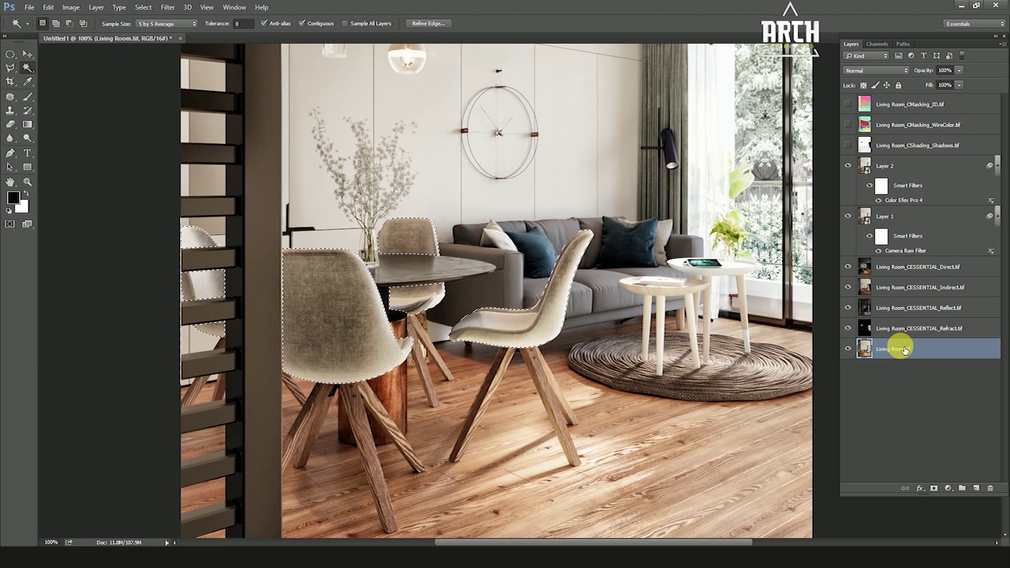
pyautogui.hotkey('ctrl', 'j')
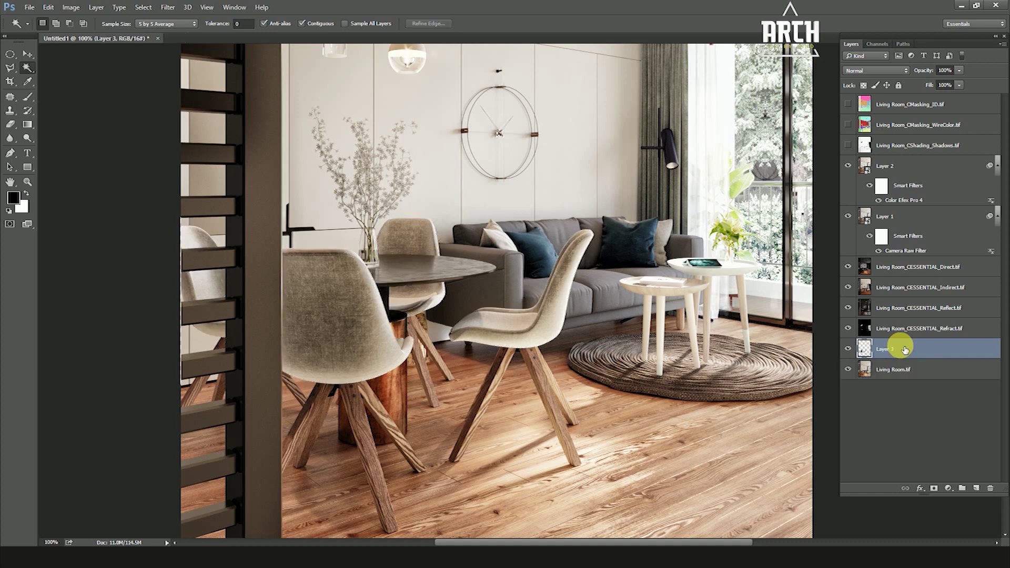
pyautogui.moveTo(901, 348); pyautogui.dragTo(866, 145)
pyautogui.click(848, 145)
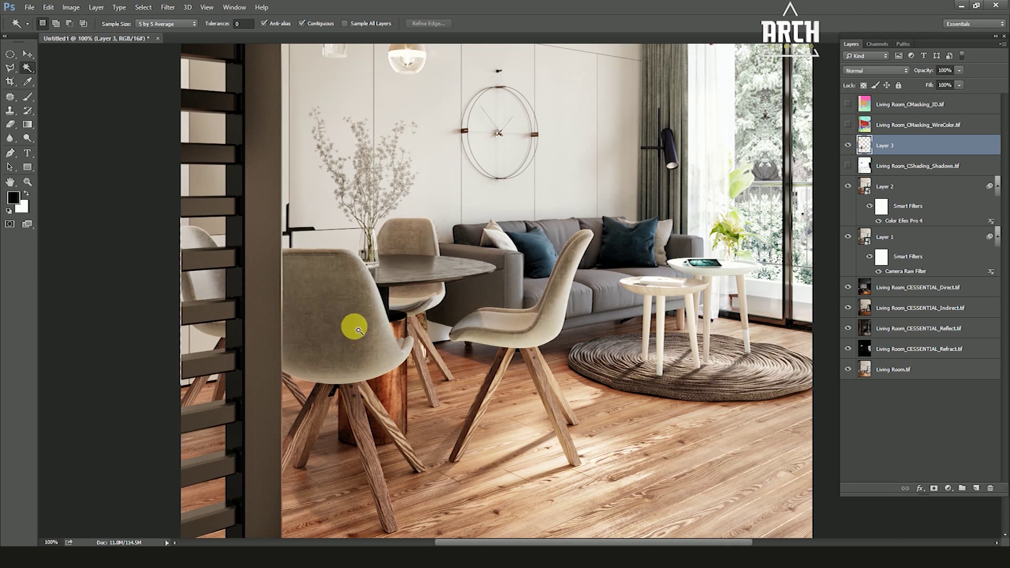
pyautogui.hotkey('ctrl', 'shift', '[')
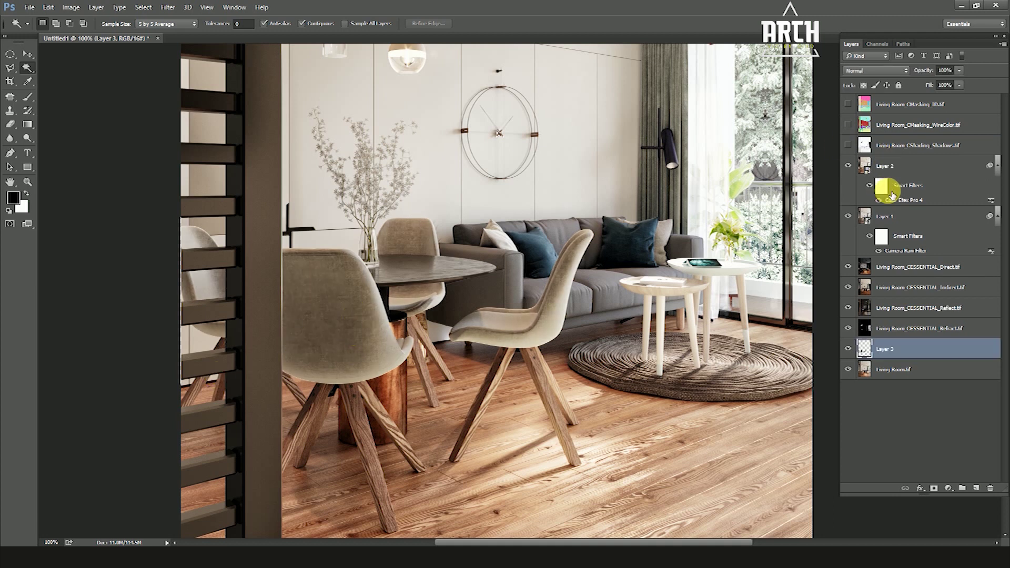
# Undo that attempt, restore the chair selection, and copy the chairs from Layer 2 into Layer 3.
pyautogui.click(894, 169)
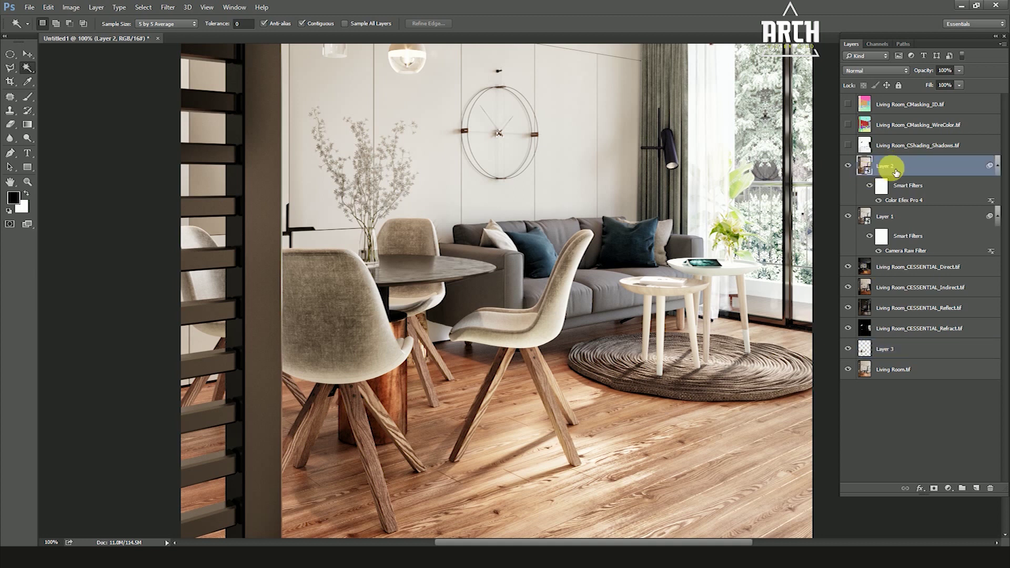
pyautogui.hotkey('ctrl', 'z')
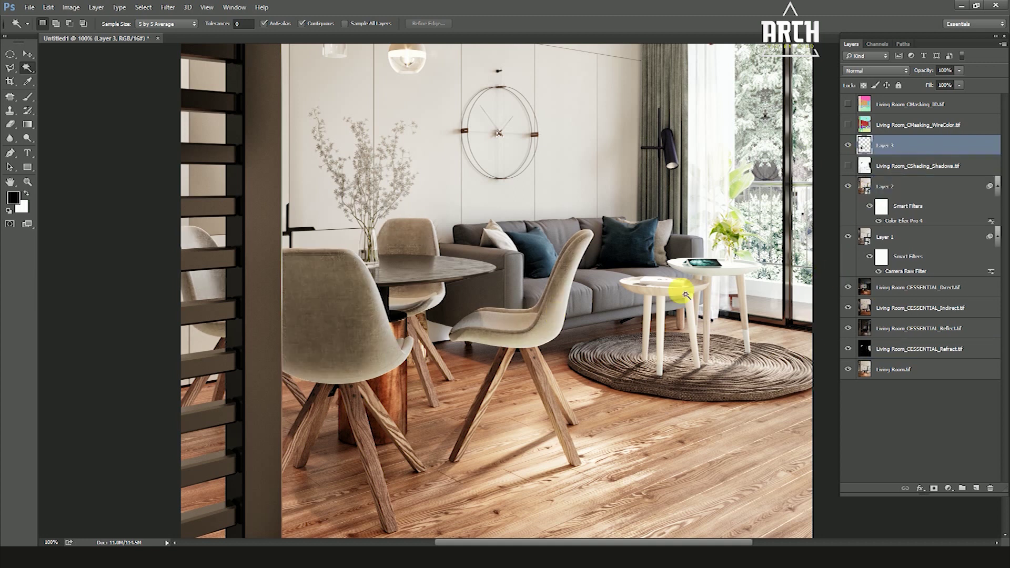
pyautogui.hotkey('ctrl', 'z')
pyautogui.press('Delete')
pyautogui.hotkey('ctrl', 'shift', 'd')
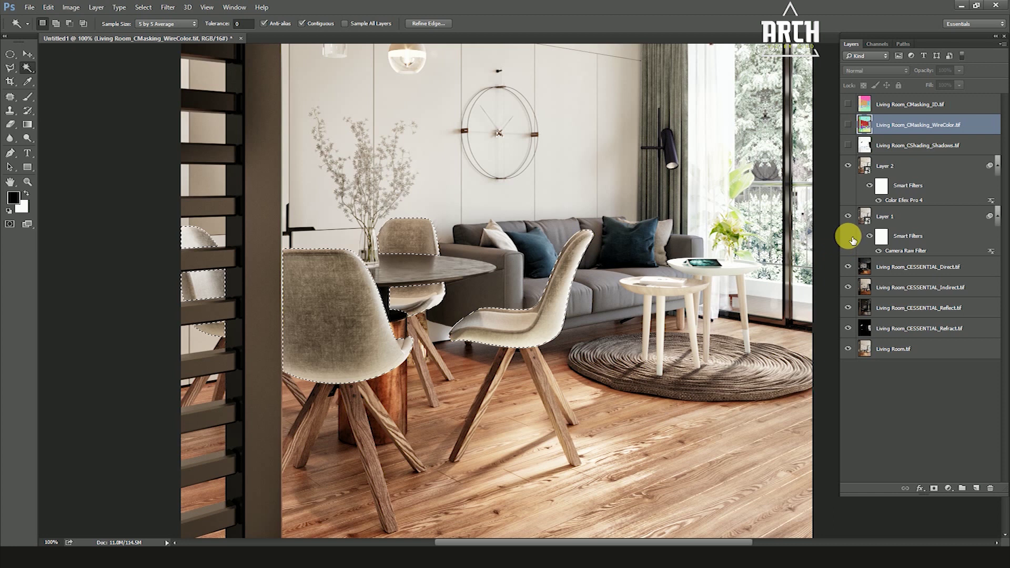
pyautogui.click(898, 166)
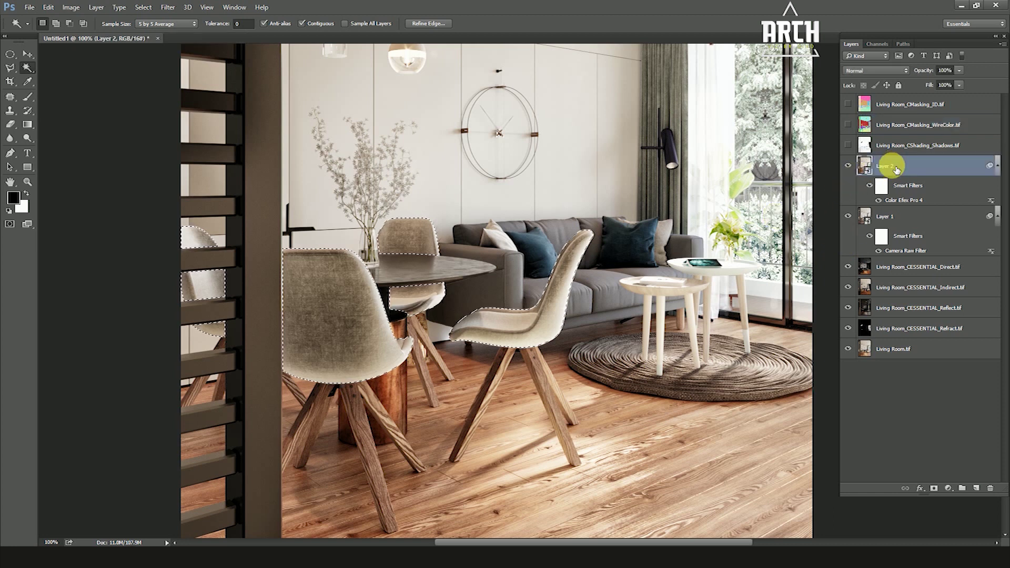
pyautogui.hotkey('ctrl', 'shift', 'alt', 'n')
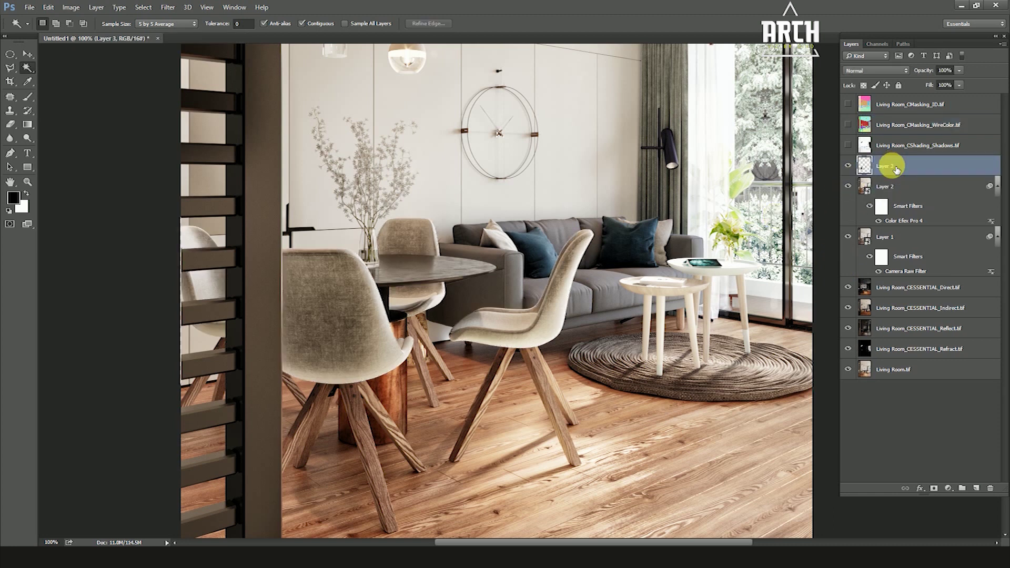
# Deselect the chairs and open the Image > Adjustments menu.
pyautogui.click(865, 169)
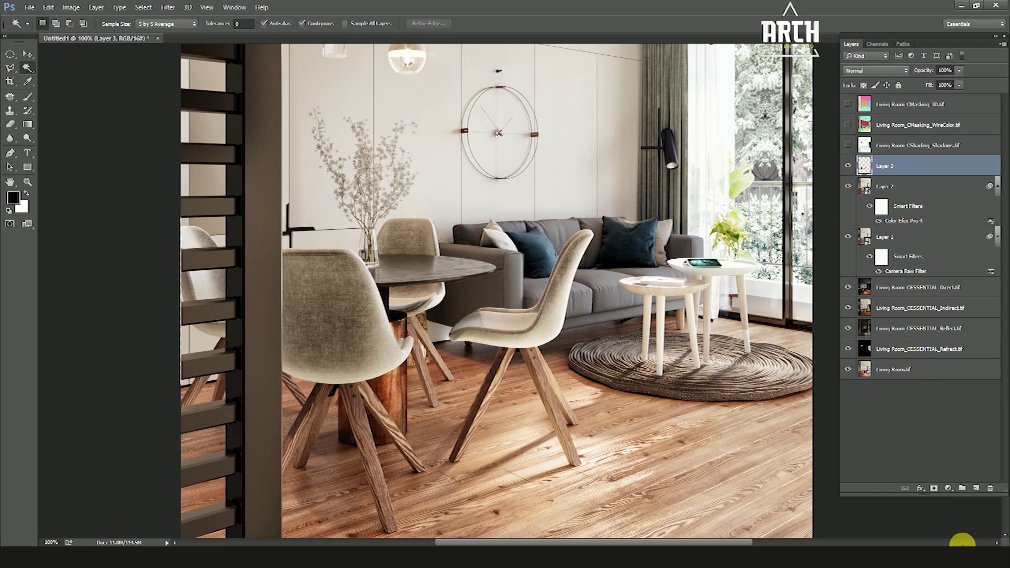
pyautogui.click(71, 7)
pyautogui.moveTo(87, 34)
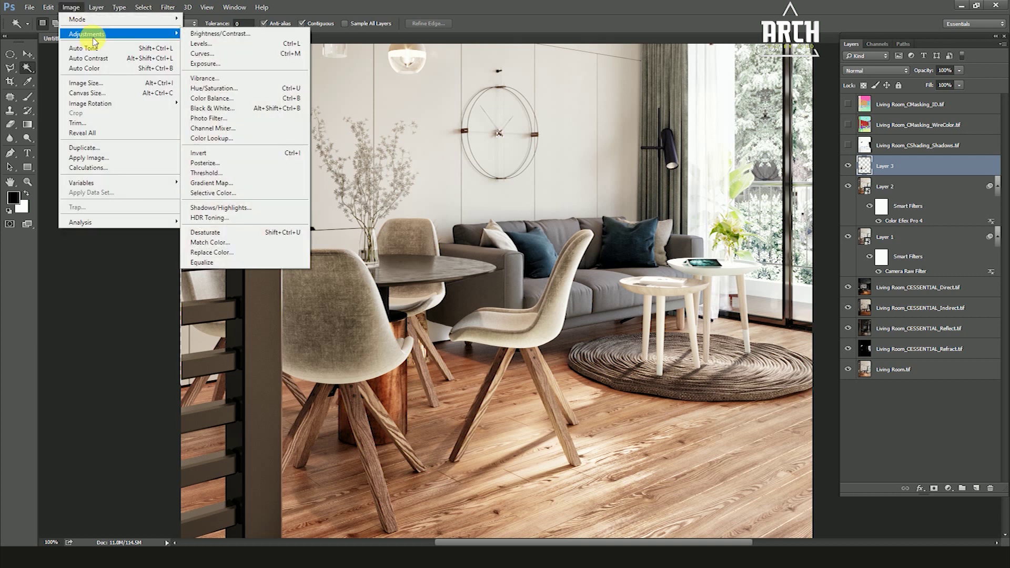
# Apply a warm midtone Color Balance of +47, +30, +22 to the chairs on Layer 3.
pyautogui.click(210, 98)
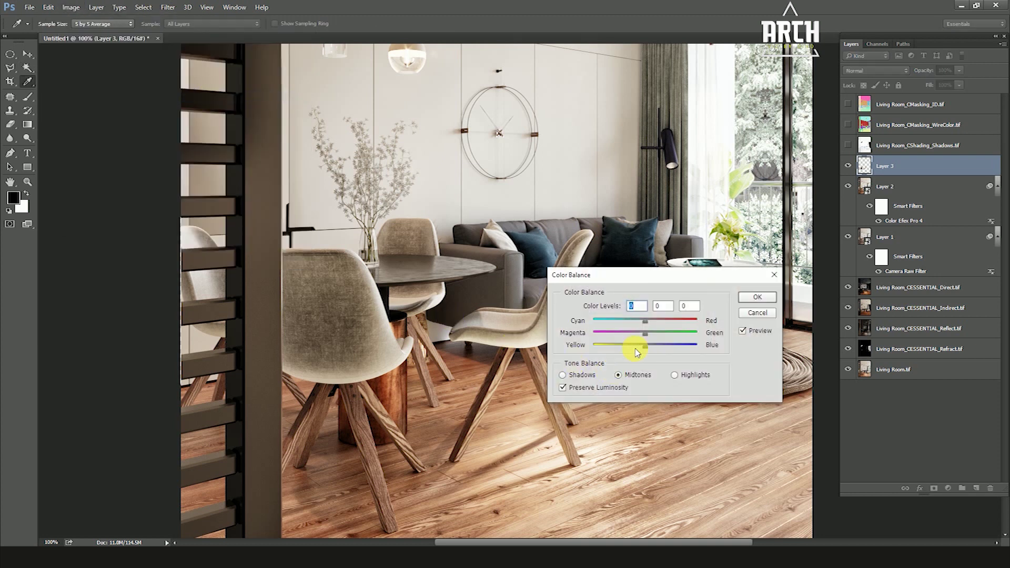
pyautogui.click(662, 333)
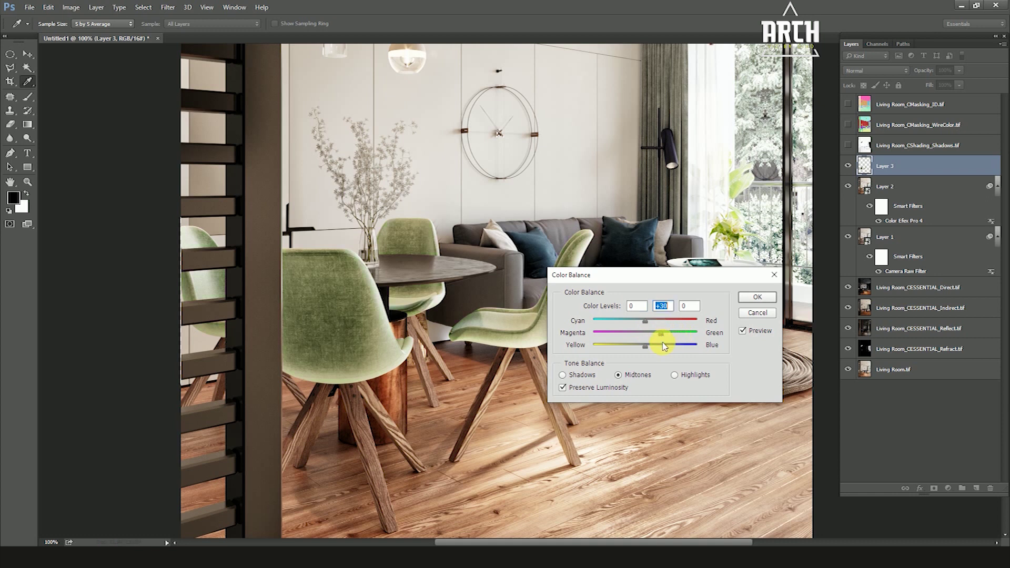
pyautogui.click(657, 347)
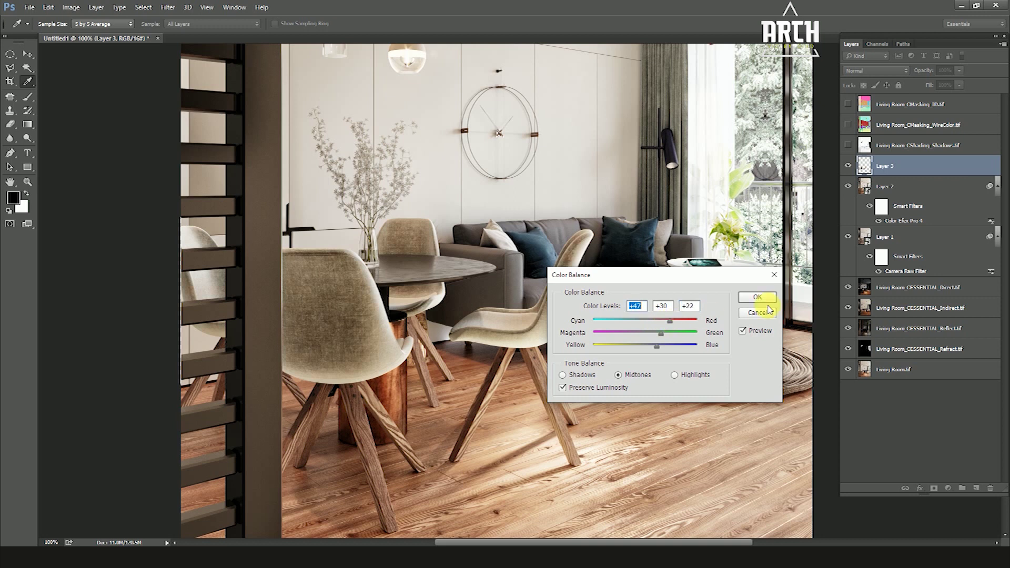
pyautogui.click(760, 297)
pyautogui.press('w')
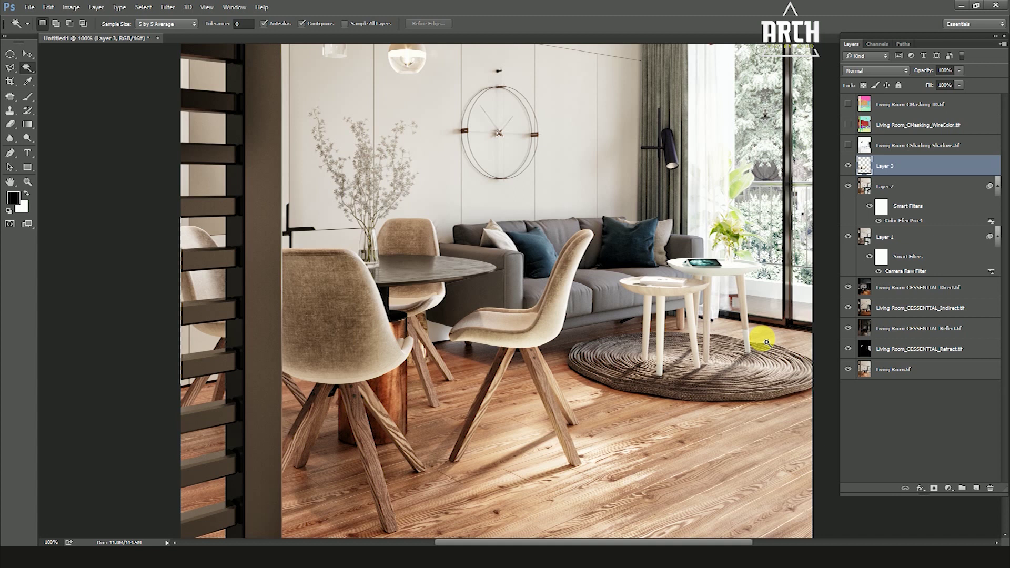
# Compare Layer 3 on and off, then load its chair shapes as a selection.
pyautogui.click(849, 166)
pyautogui.click(848, 166)
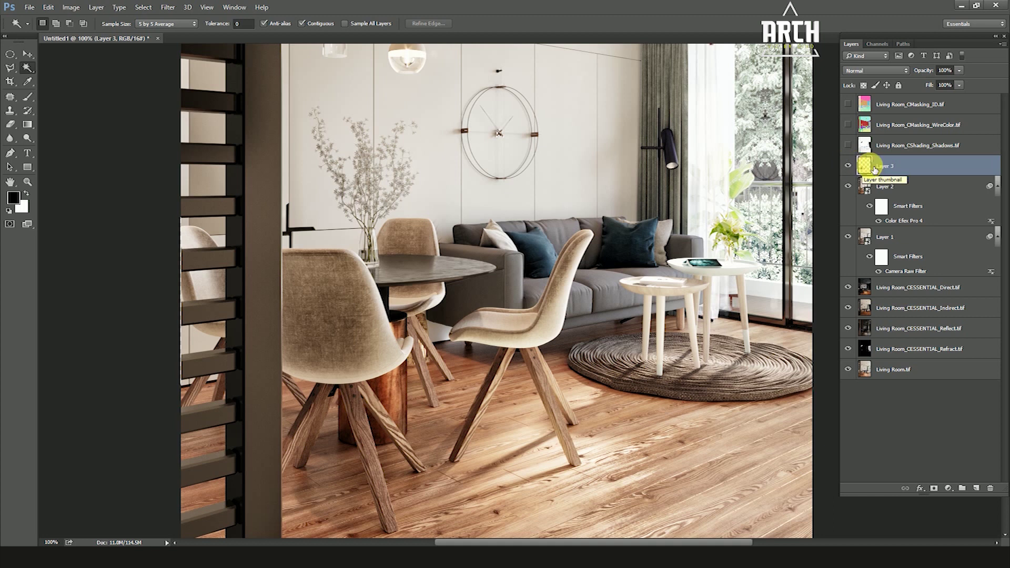
pyautogui.click(848, 166)
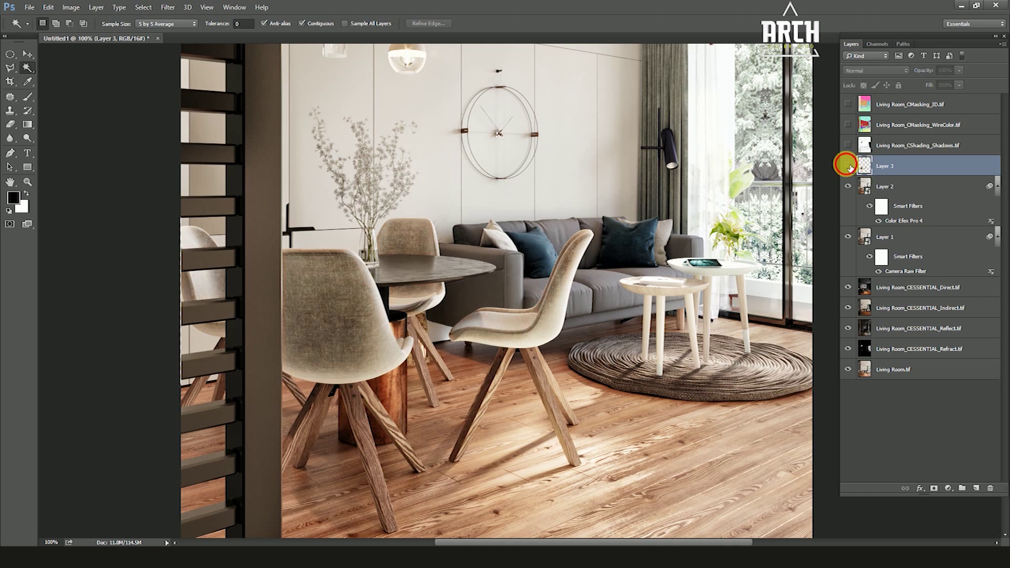
pyautogui.click(848, 166)
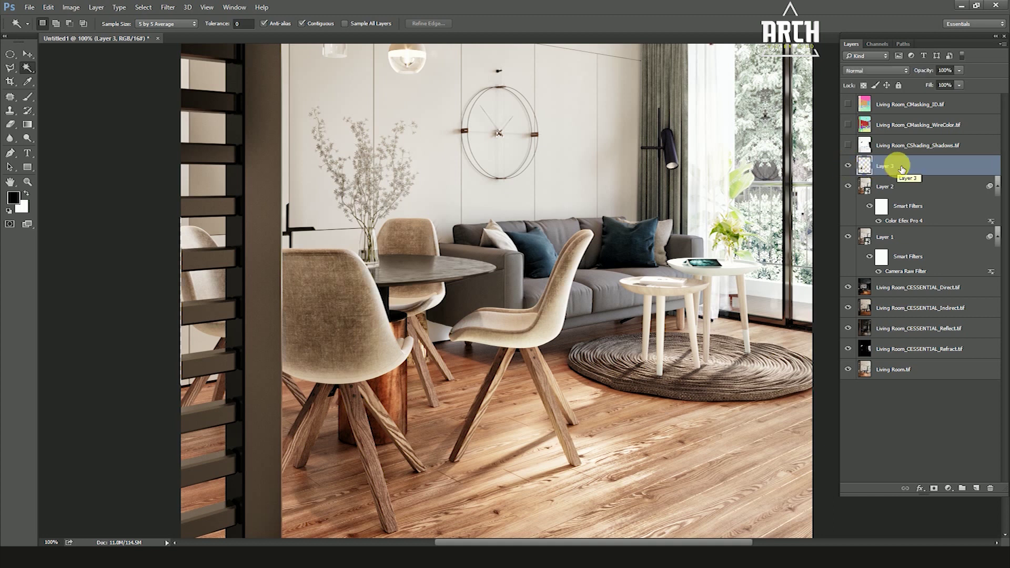
pyautogui.keyDown('ctrl'); pyautogui.click(867, 166); pyautogui.keyUp('ctrl')
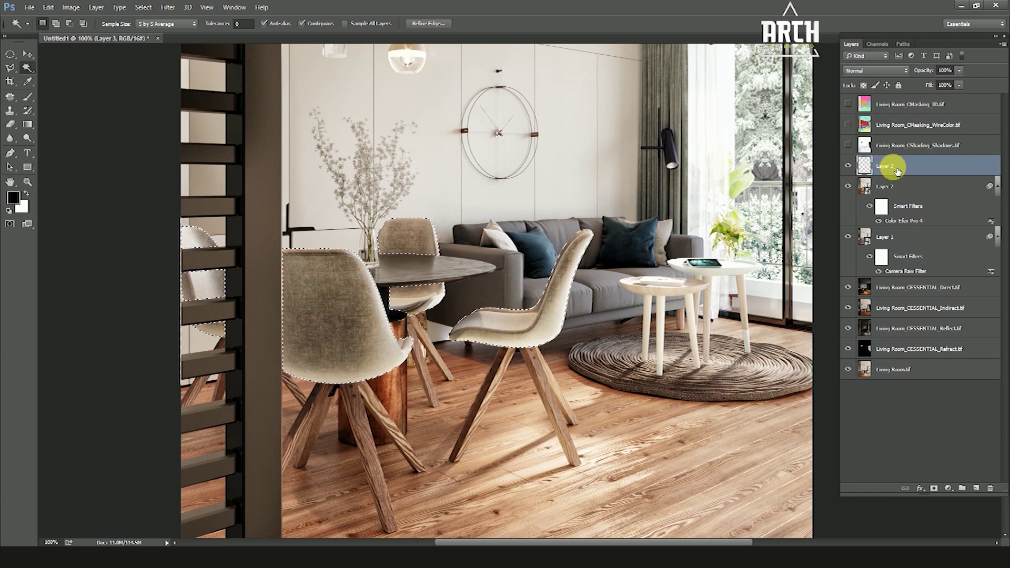
# Add a chair-masked Curves 1 layer just below Layer 3 with a slight RGB curve adjustment.
pyautogui.click(902, 375)
pyautogui.click(848, 166)
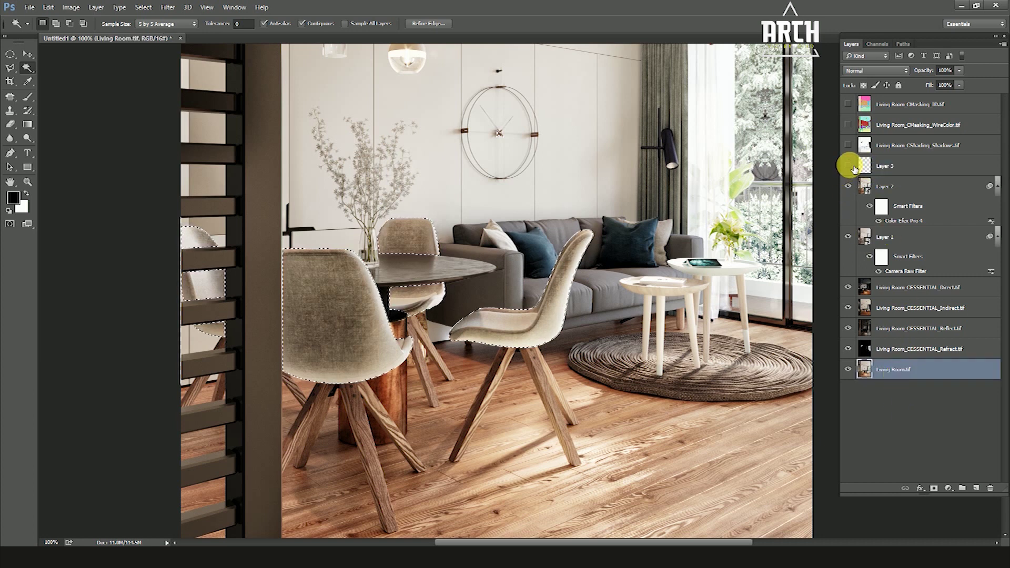
pyautogui.click(900, 167)
pyautogui.click(898, 368)
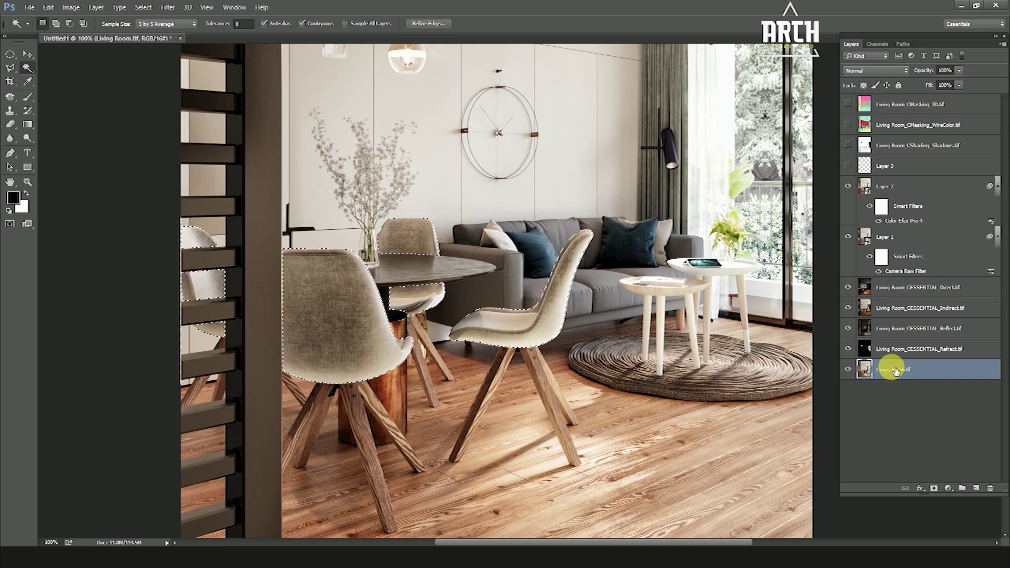
pyautogui.click(948, 488)
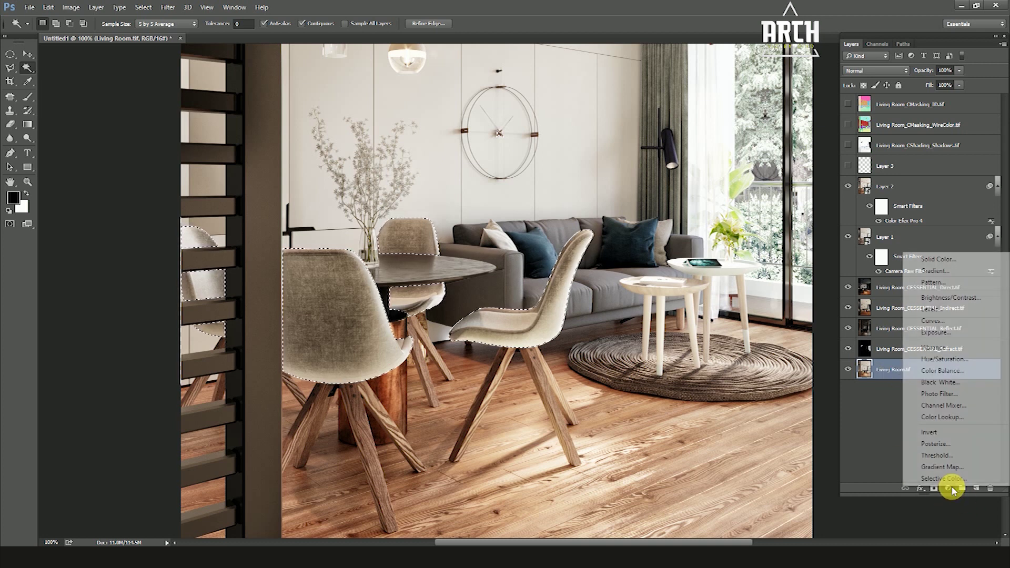
pyautogui.click(939, 321)
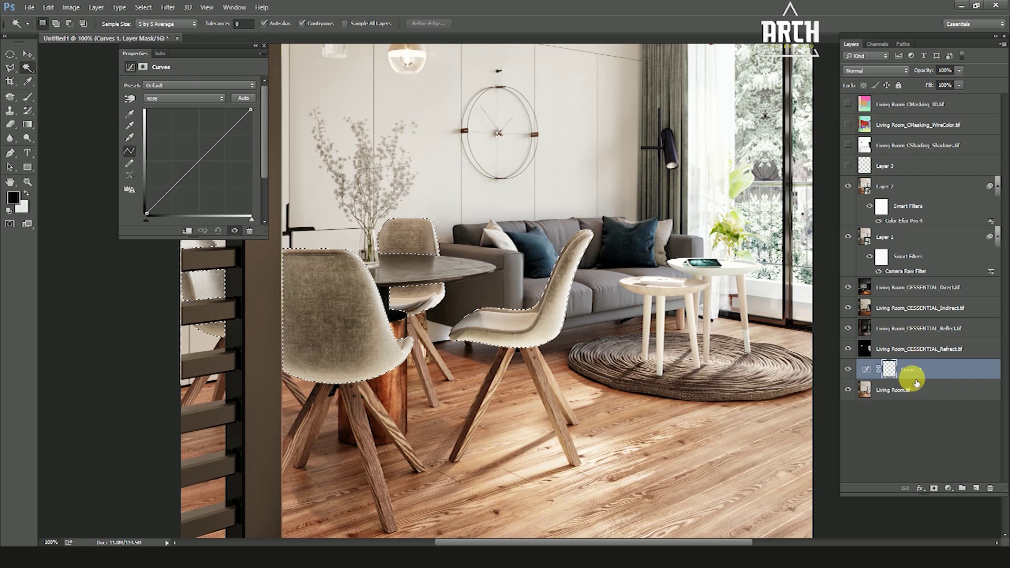
pyautogui.moveTo(915, 375); pyautogui.dragTo(887, 171)
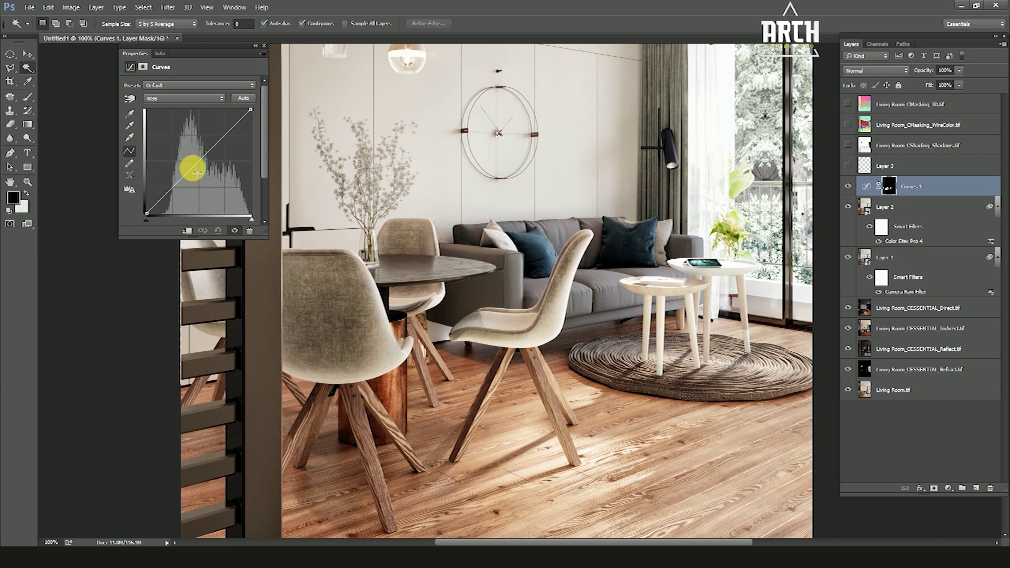
pyautogui.moveTo(197, 171); pyautogui.dragTo(222, 144)
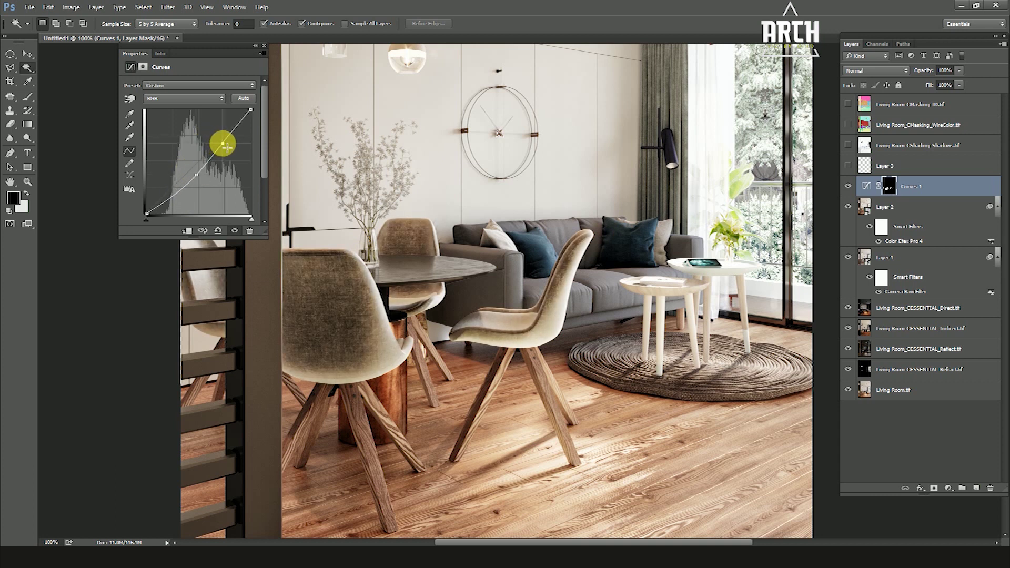
pyautogui.click(264, 45)
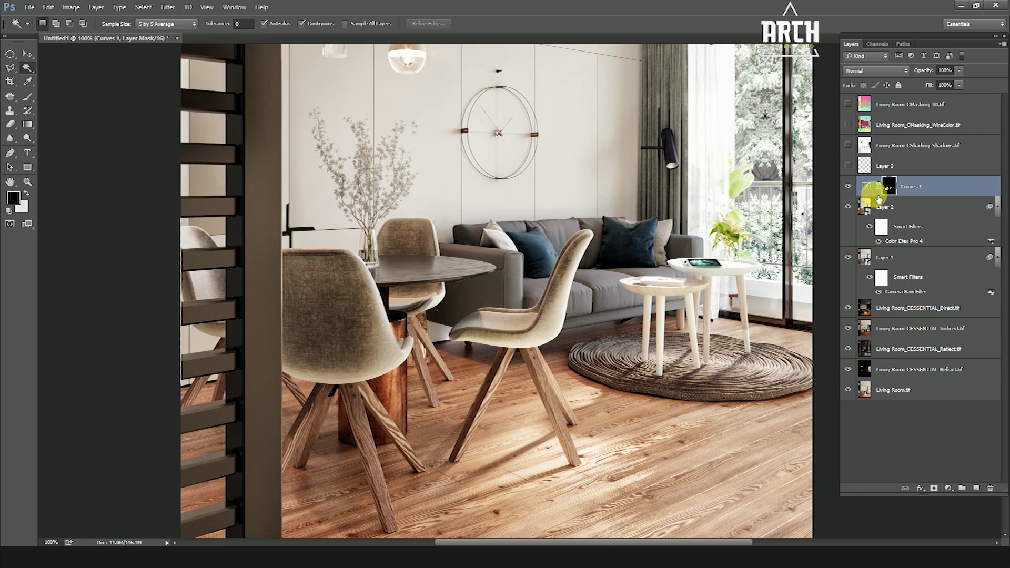
# Delete the no-longer-needed Layer 3.
pyautogui.click(848, 186)
pyautogui.click(921, 169)
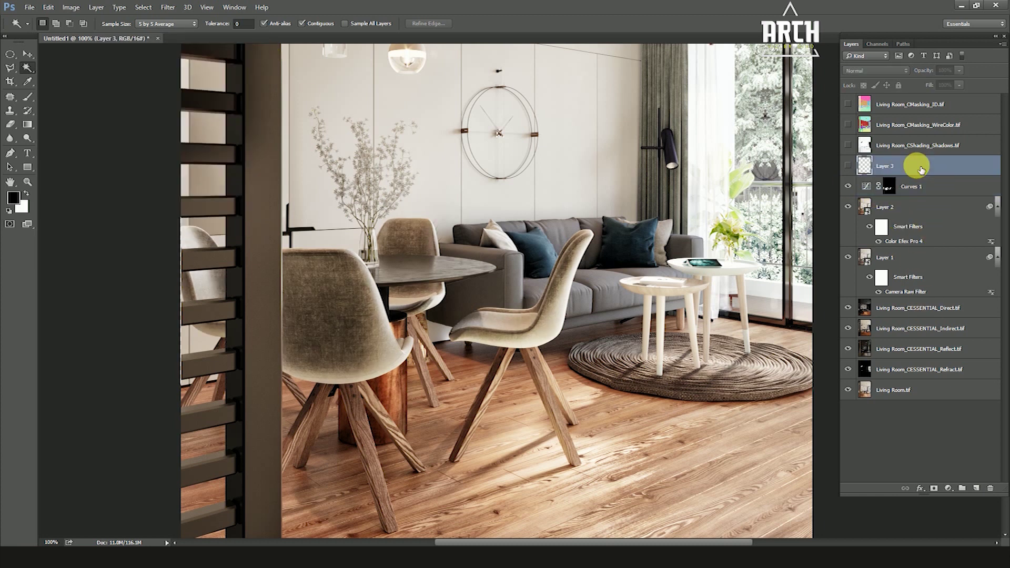
pyautogui.press('Delete')
pyautogui.click(848, 165)
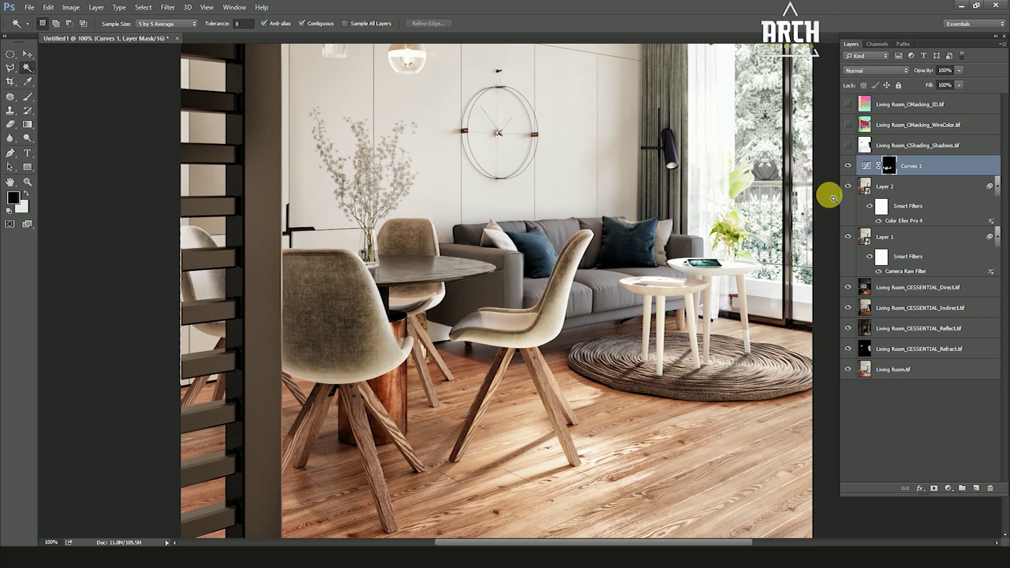
# Reshape the Curves 1 RGB curve for the chairs and compare it on and off.
pyautogui.doubleClick(866, 167)
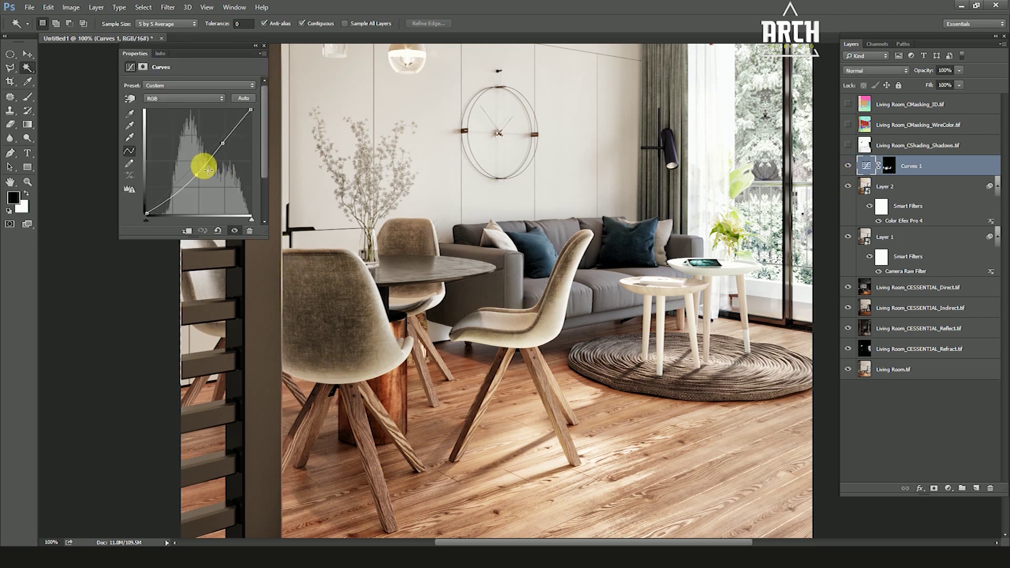
pyautogui.moveTo(206, 159); pyautogui.dragTo(211, 162)
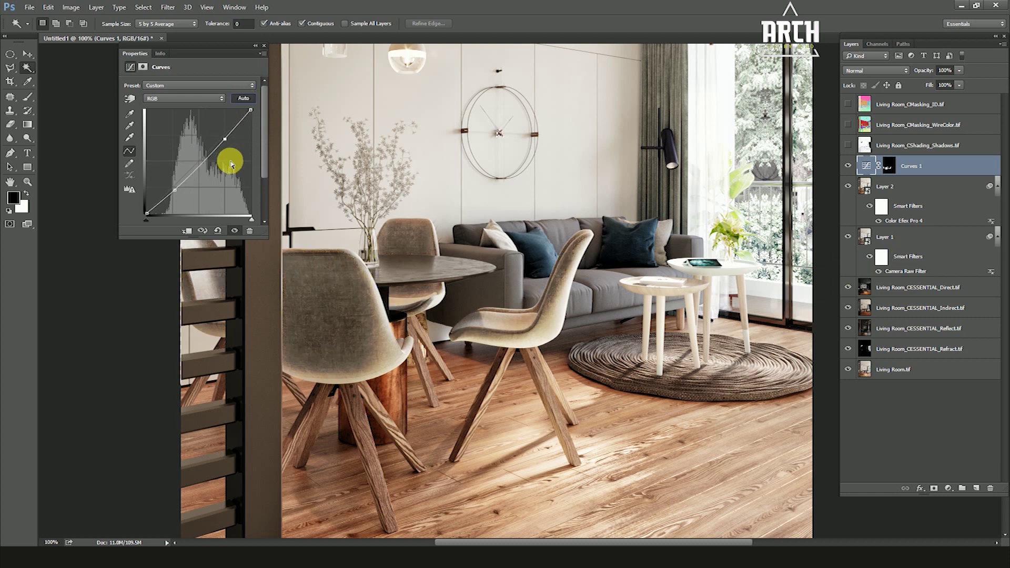
pyautogui.moveTo(234, 164); pyautogui.dragTo(226, 149)
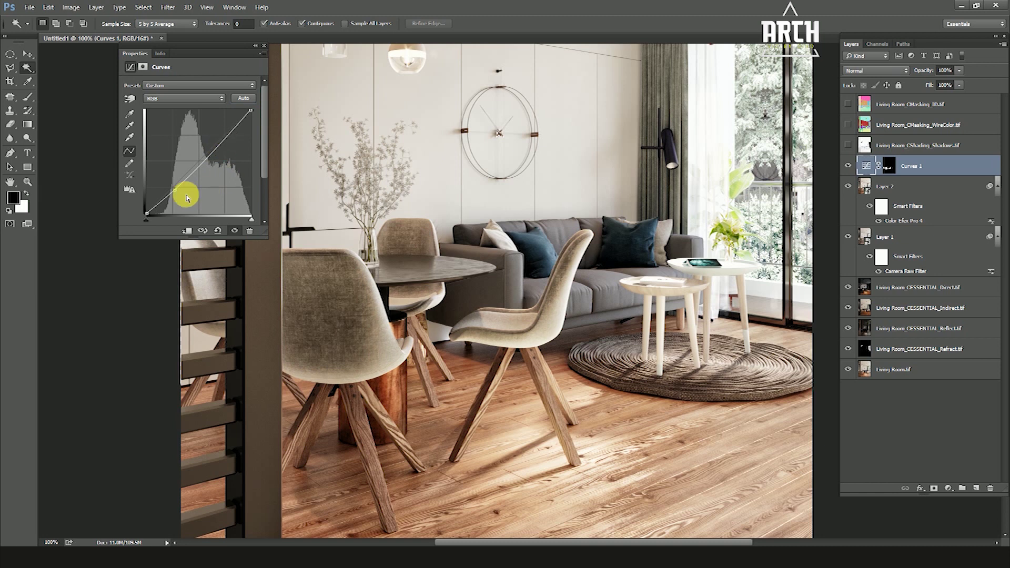
pyautogui.moveTo(182, 187); pyautogui.dragTo(199, 174)
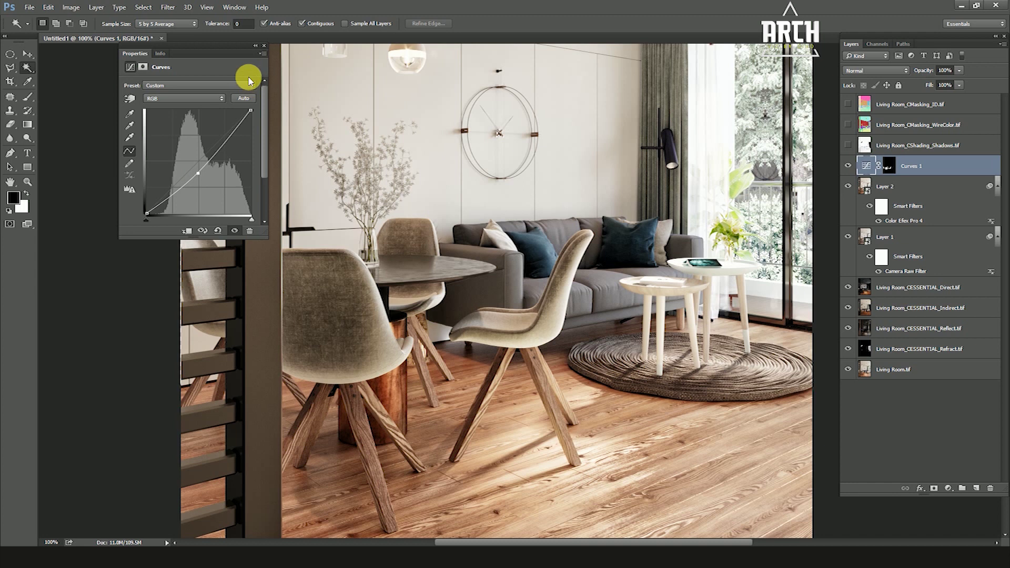
pyautogui.click(264, 45)
pyautogui.click(848, 167)
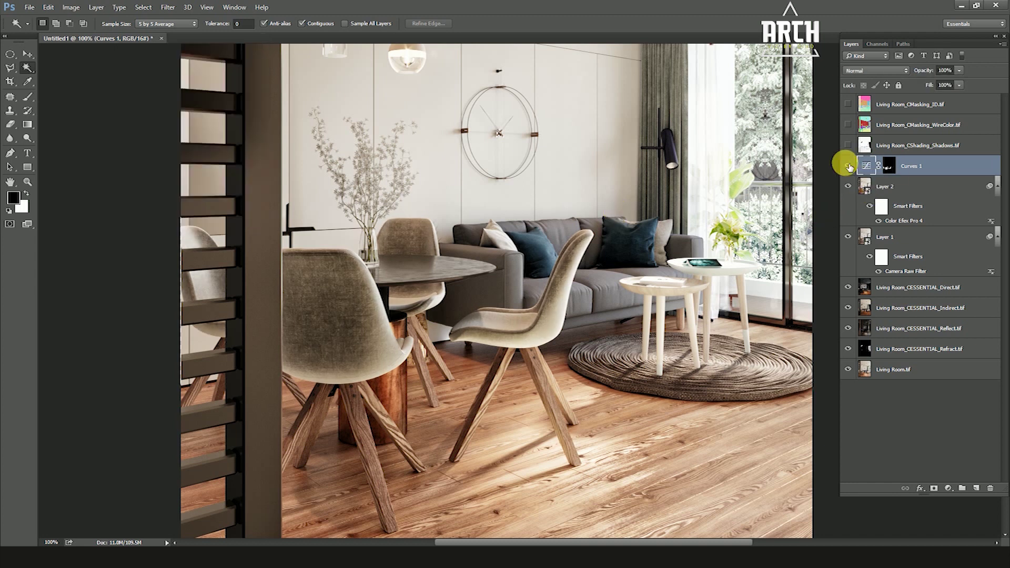
# Compare the chairs with and without Curves 1 at 100%, then reveal the CMasking_ID layer.
pyautogui.hotkey('ctrl', '0')
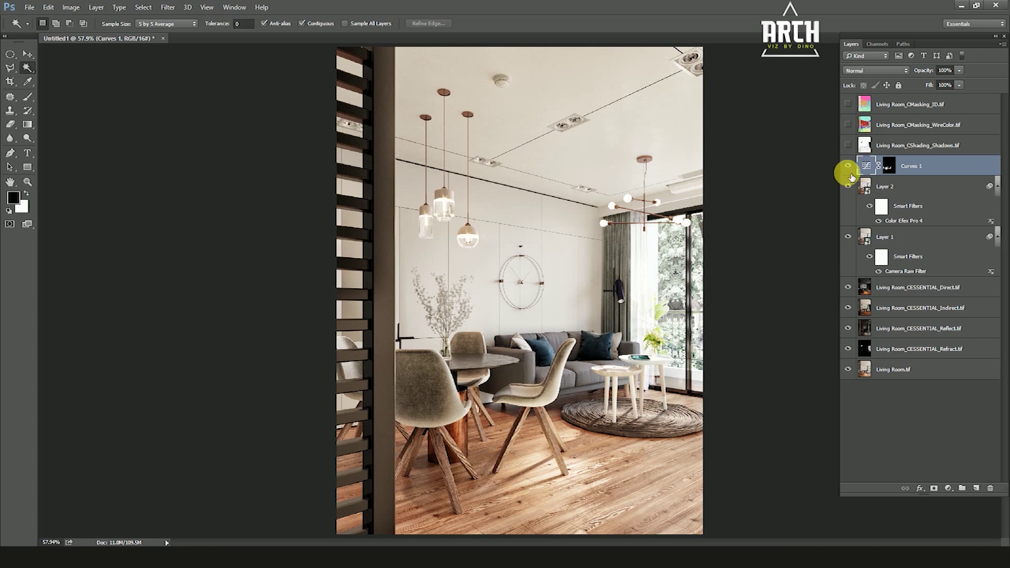
pyautogui.keyDown('ctrl'); pyautogui.click(674, 385); pyautogui.keyUp('ctrl')
pyautogui.click(848, 166)
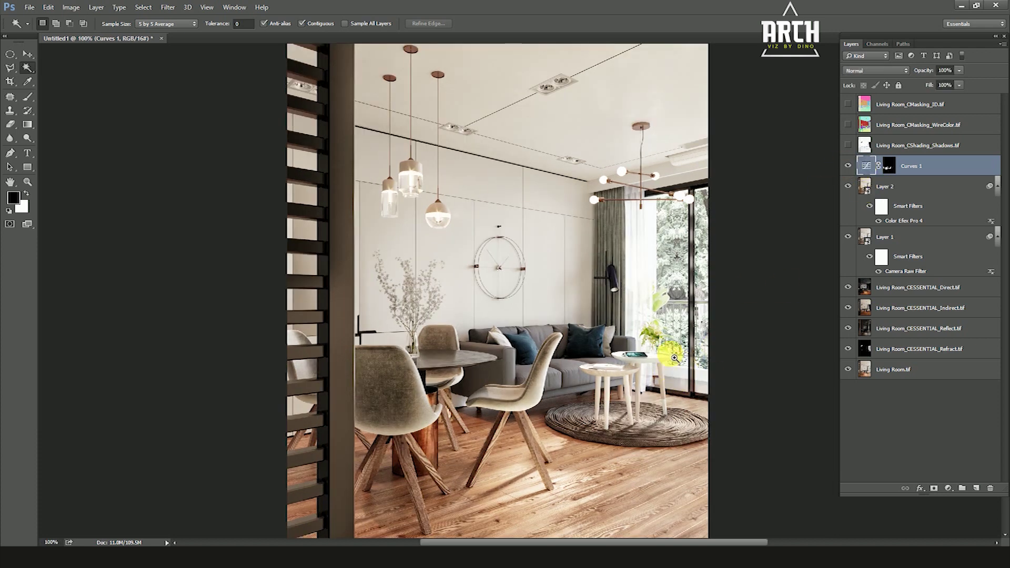
pyautogui.keyDown('ctrl'); pyautogui.click(665, 371); pyautogui.keyUp('ctrl')
pyautogui.moveTo(489, 214); pyautogui.dragTo(494, 308)
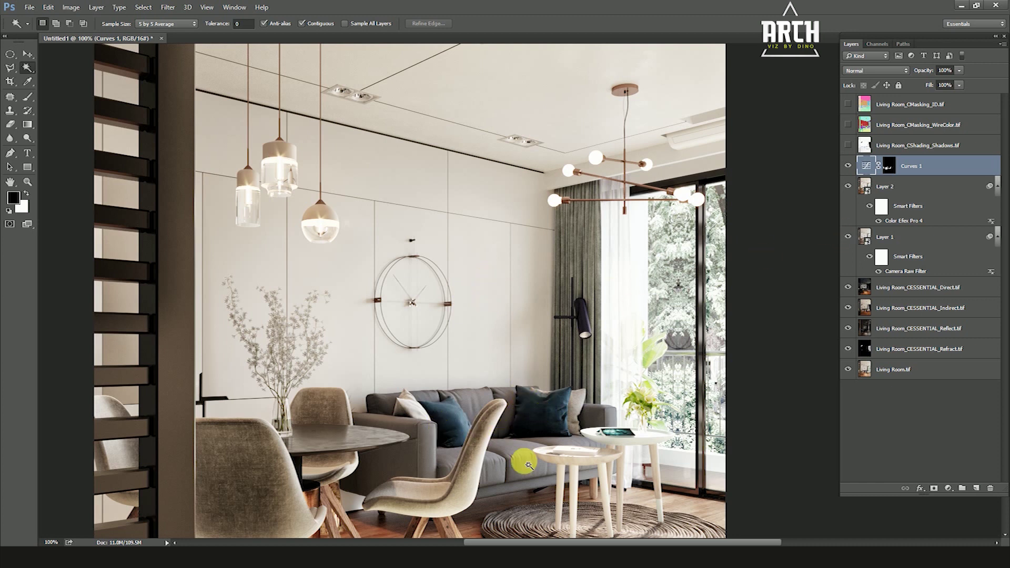
pyautogui.click(847, 105)
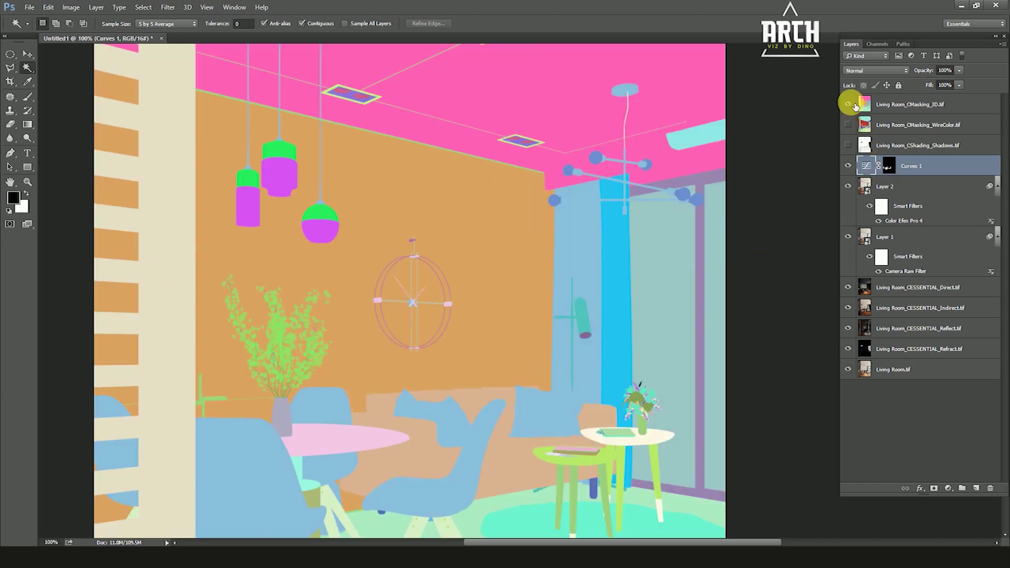
# Magic Wand the sofa, armchair and green side table on the CMasking_ID layer, then hide it.
pyautogui.click(897, 103)
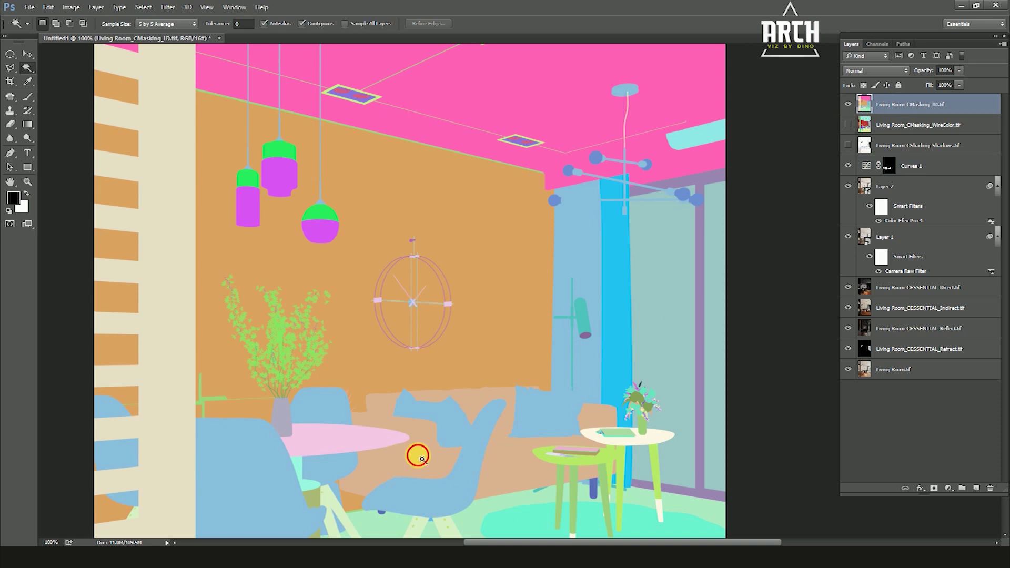
pyautogui.keyDown('shift'); pyautogui.click(471, 405); pyautogui.keyUp('shift')
pyautogui.keyDown('shift'); pyautogui.click(572, 453); pyautogui.keyUp('shift')
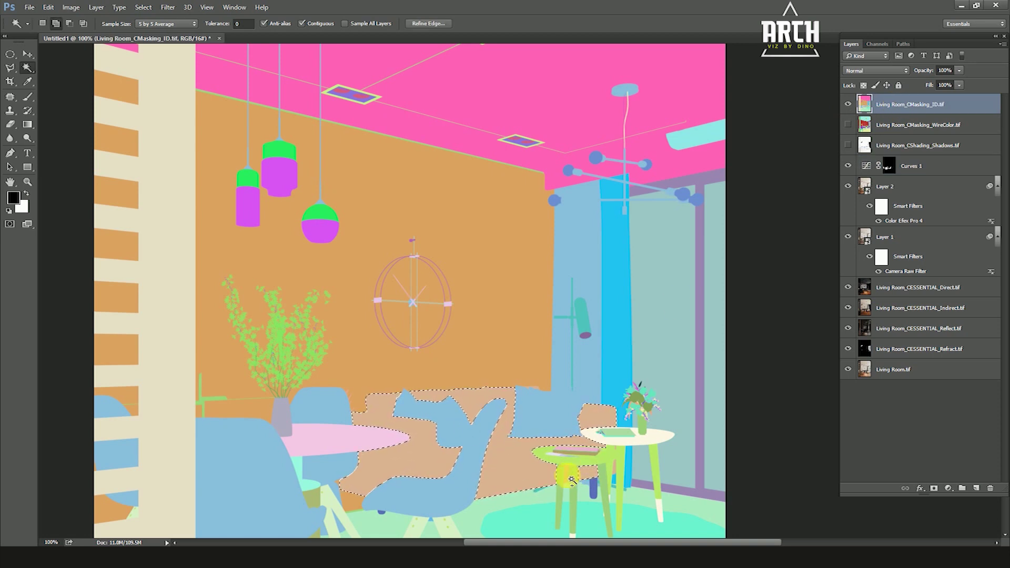
pyautogui.keyDown('shift'); pyautogui.click(620, 475); pyautogui.keyUp('shift')
pyautogui.keyDown('shift'); pyautogui.click(612, 507); pyautogui.keyUp('shift')
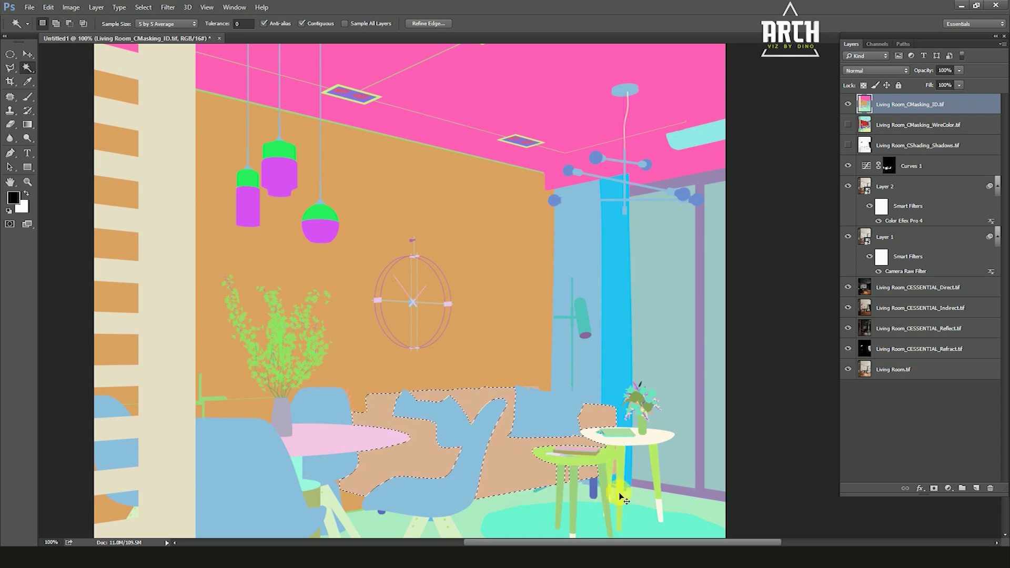
pyautogui.scroll(1, 614, 495)
pyautogui.press('shift')
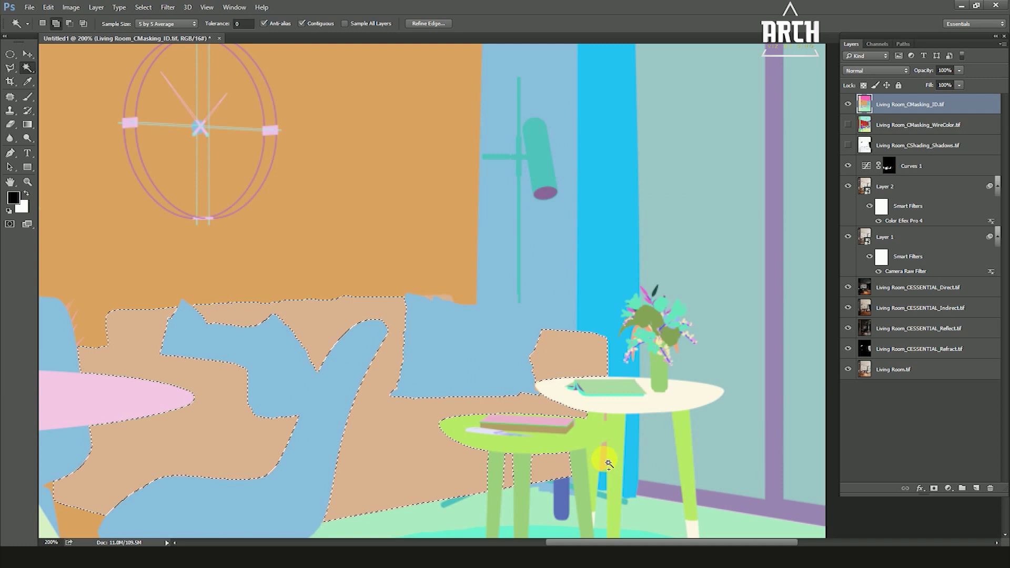
pyautogui.keyDown('shift'); pyautogui.click(609, 472); pyautogui.keyUp('shift')
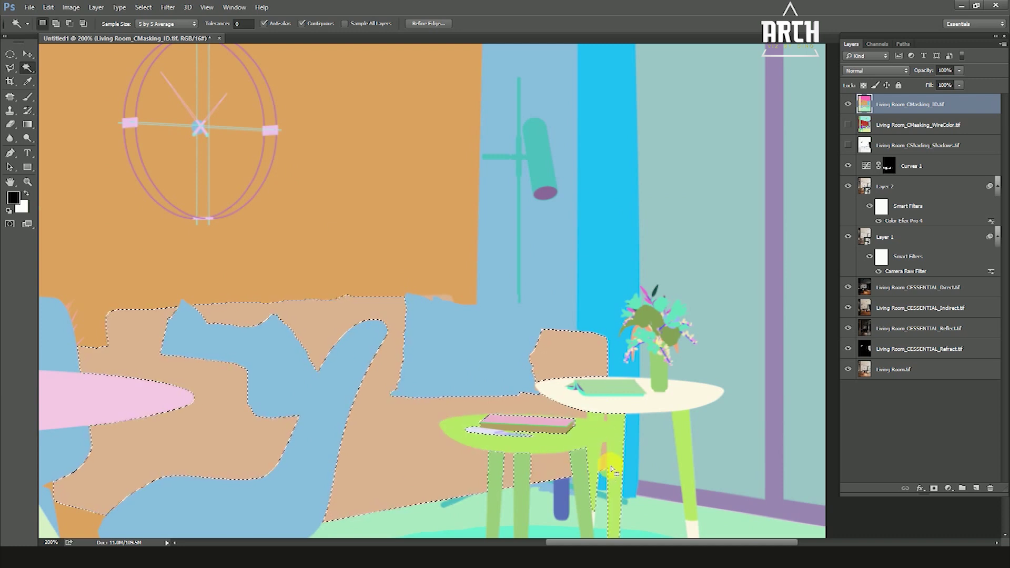
pyautogui.moveTo(185, 462); pyautogui.dragTo(477, 364)
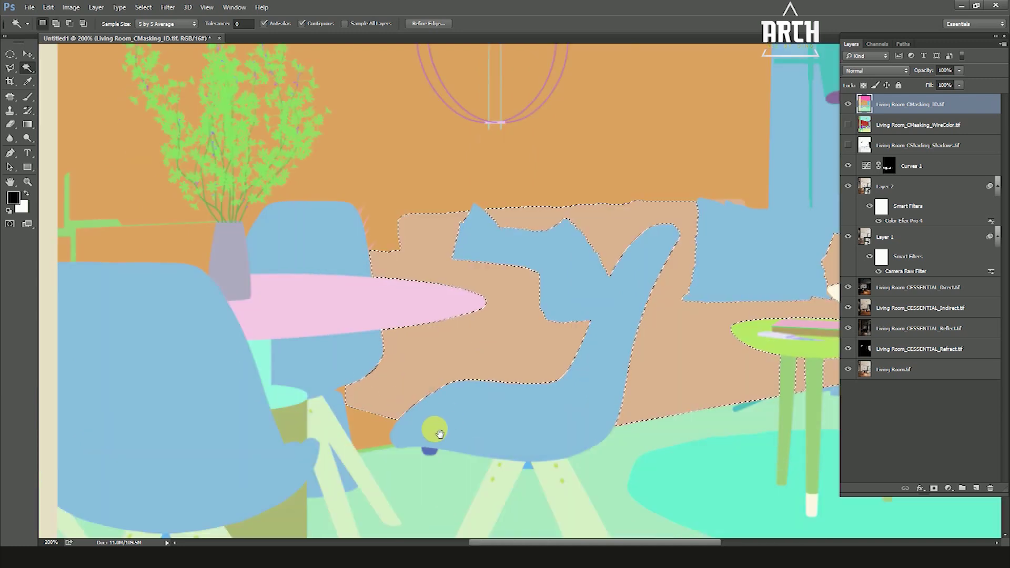
pyautogui.hotkey('ctrl', '-')
pyautogui.hotkey('ctrl', '-')
pyautogui.hotkey('ctrl', '-')
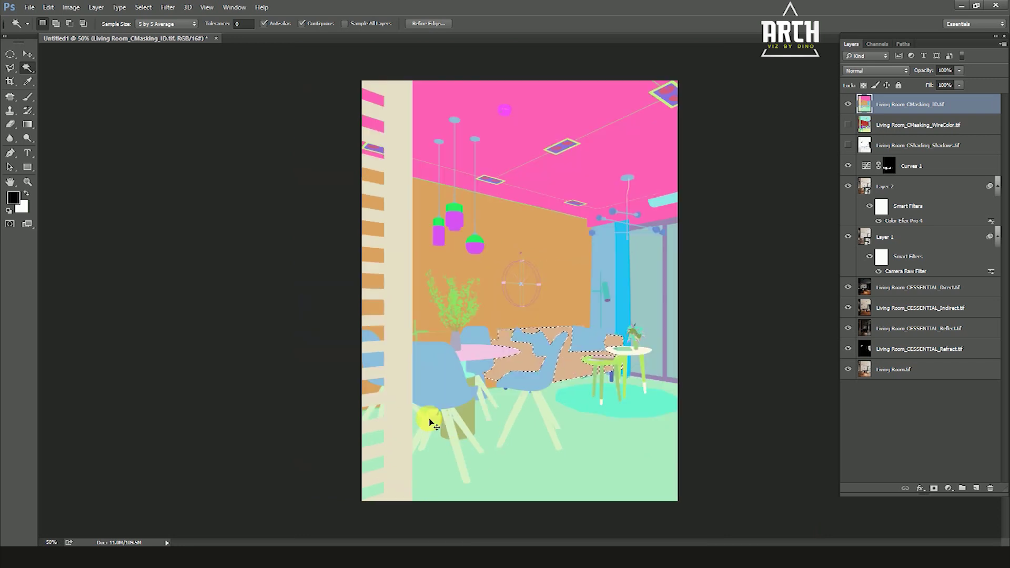
pyautogui.click(850, 104)
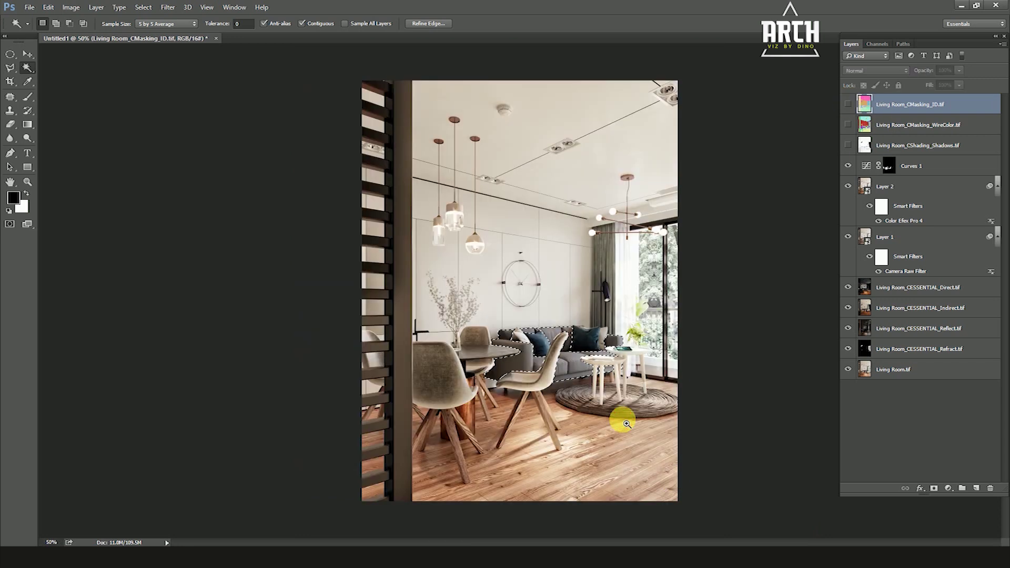
# Add a sofa-masked Hue/Saturation adjustment layer above Curves 1.
pyautogui.hotkey('ctrl', '+')
pyautogui.hotkey('ctrl', '+')
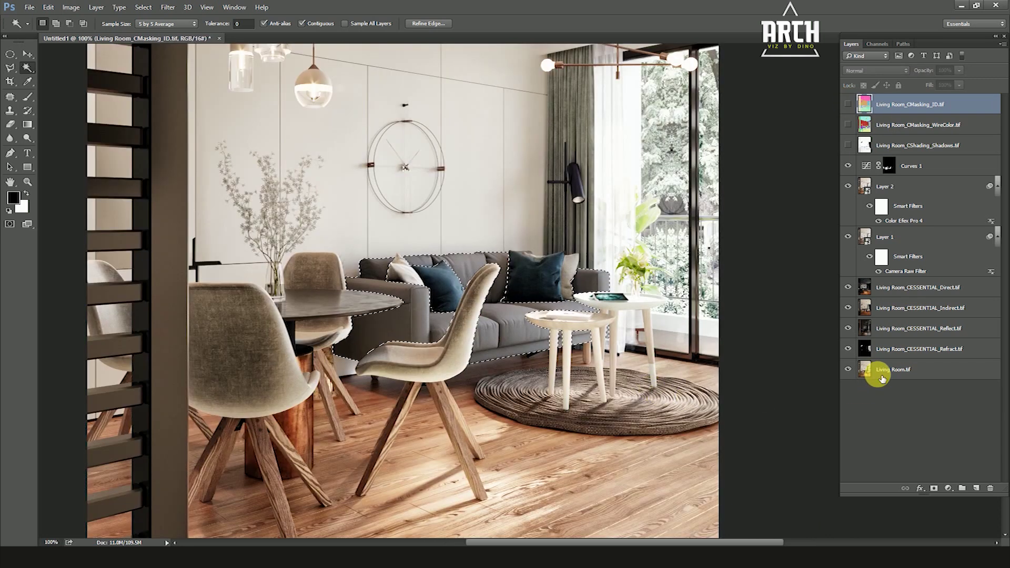
pyautogui.click(892, 370)
pyautogui.click(949, 490)
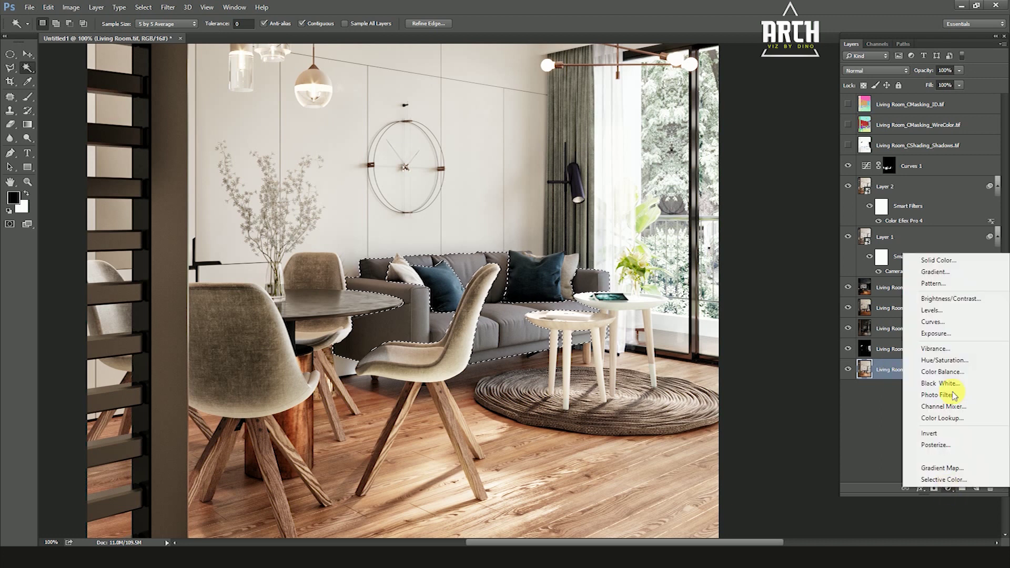
pyautogui.click(952, 362)
pyautogui.moveTo(924, 375); pyautogui.dragTo(899, 174)
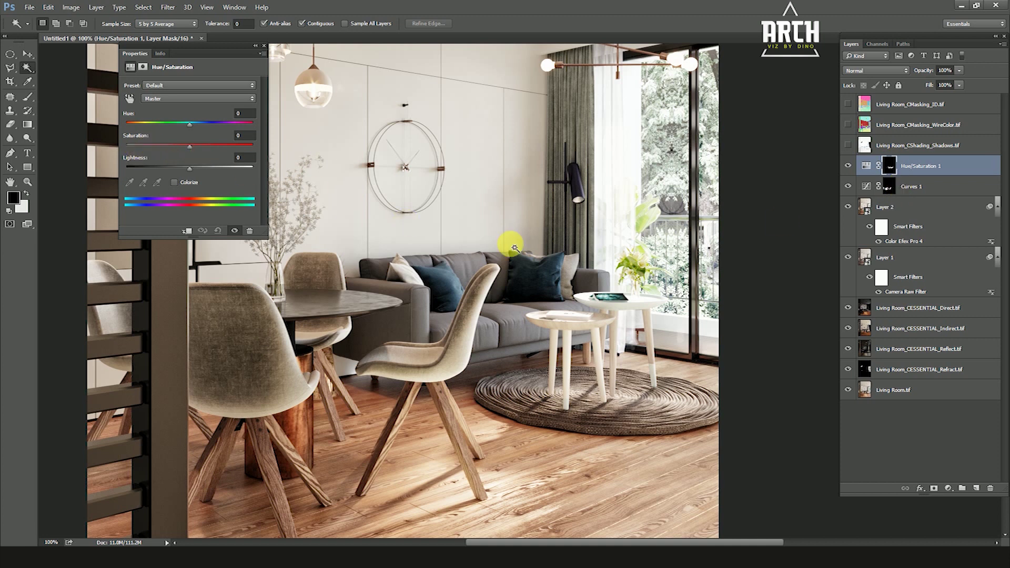
# Set the sofa's Hue/Saturation to Hue -18 and Lightness -12, with a small Saturation tweak.
pyautogui.moveTo(190, 149); pyautogui.dragTo(177, 149)
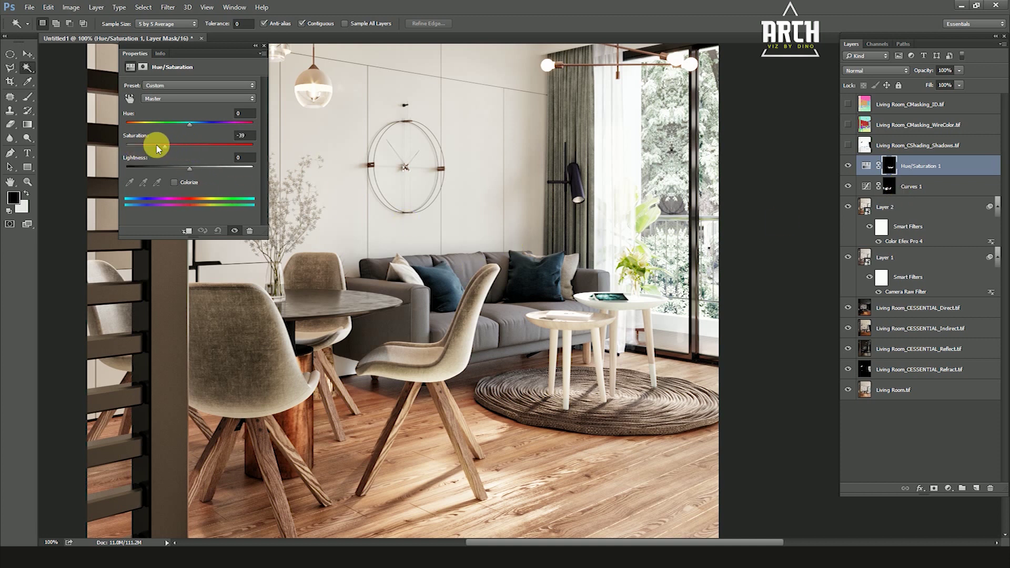
pyautogui.moveTo(190, 124); pyautogui.dragTo(231, 128)
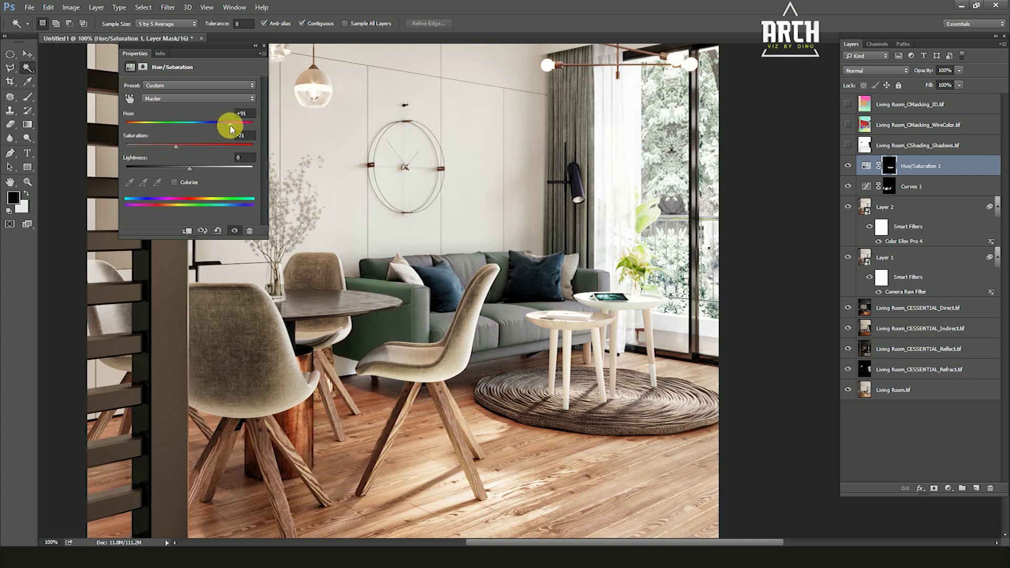
pyautogui.moveTo(230, 128)
pyautogui.mouseDown()
pyautogui.moveTo(149, 126)
pyautogui.moveTo(178, 124)
pyautogui.mouseUp()
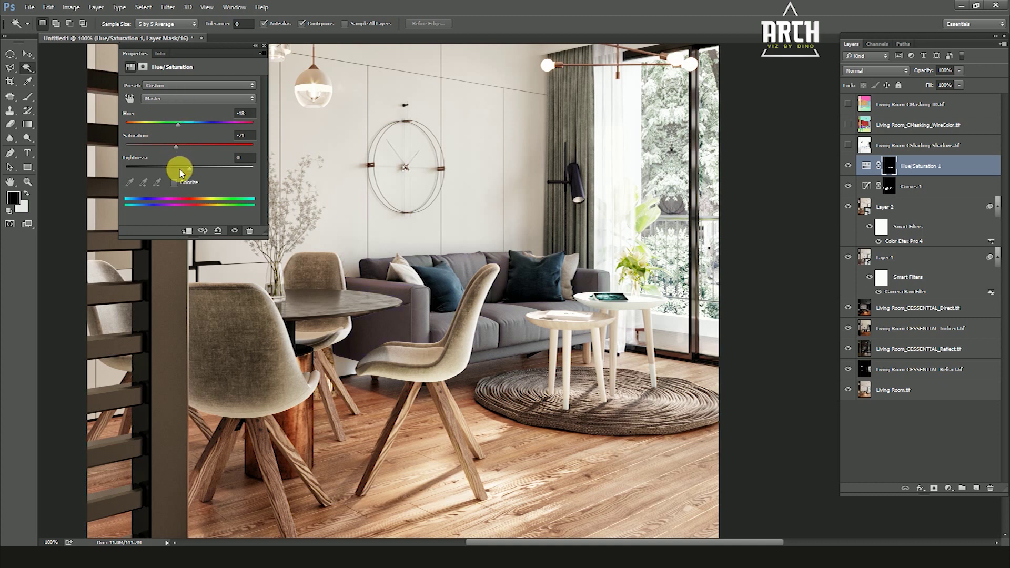
pyautogui.moveTo(191, 169); pyautogui.dragTo(176, 172)
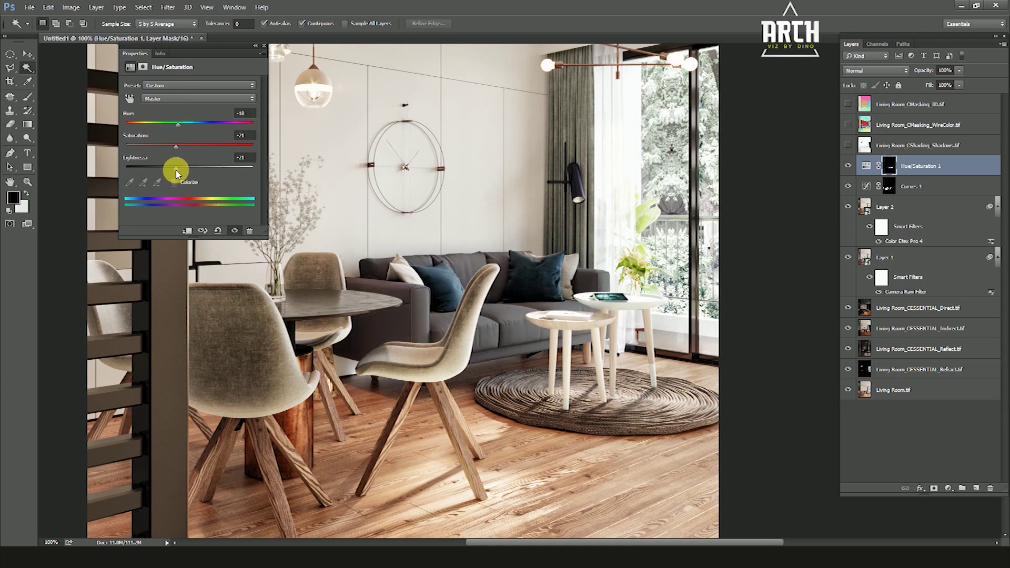
pyautogui.moveTo(184, 172)
pyautogui.mouseDown()
pyautogui.moveTo(179, 152)
pyautogui.moveTo(164, 152)
pyautogui.moveTo(189, 146)
pyautogui.mouseUp()
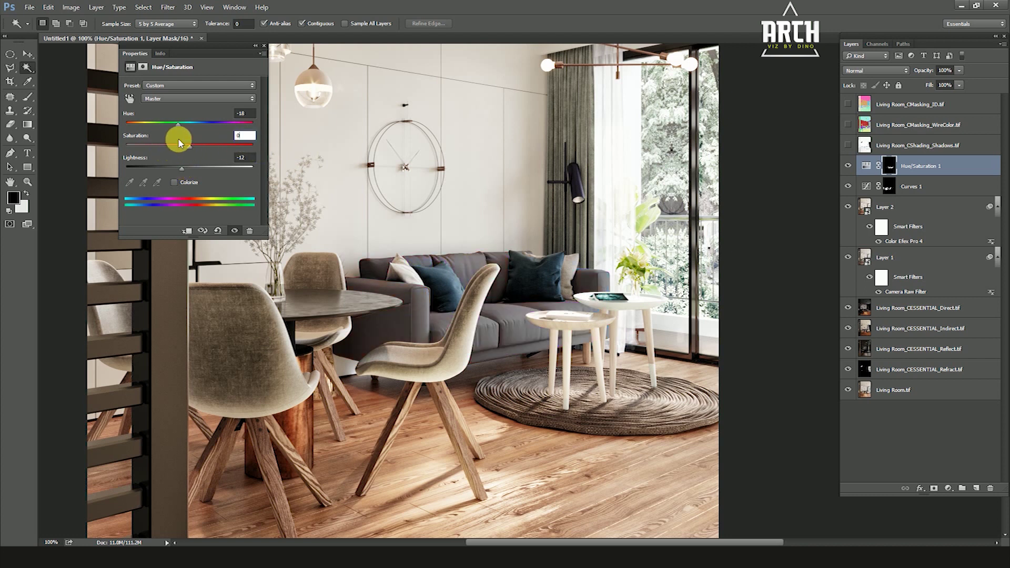
pyautogui.click(130, 98)
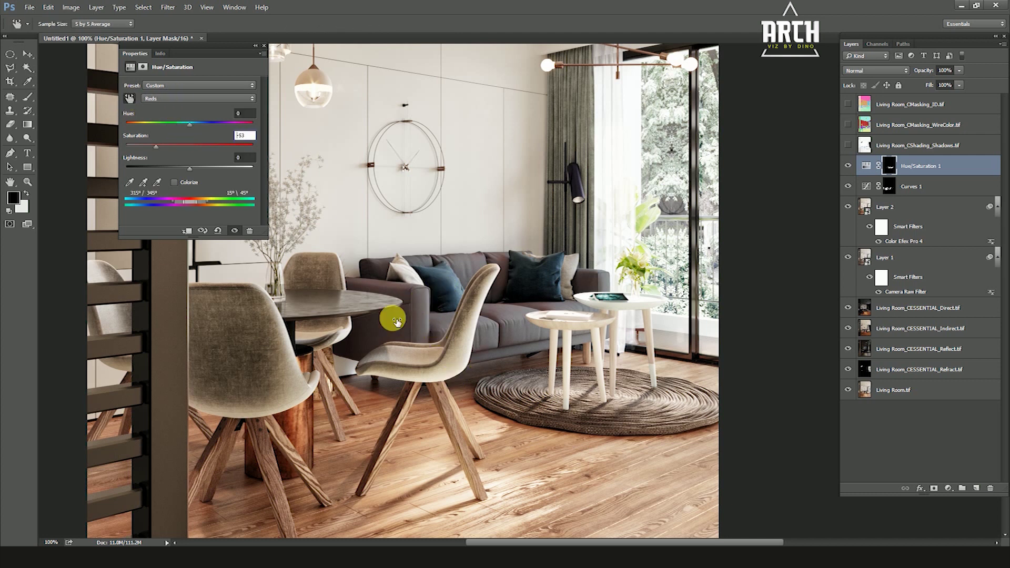
pyautogui.moveTo(425, 317); pyautogui.dragTo(392, 316)
pyautogui.hotkey('ctrl', 'z')
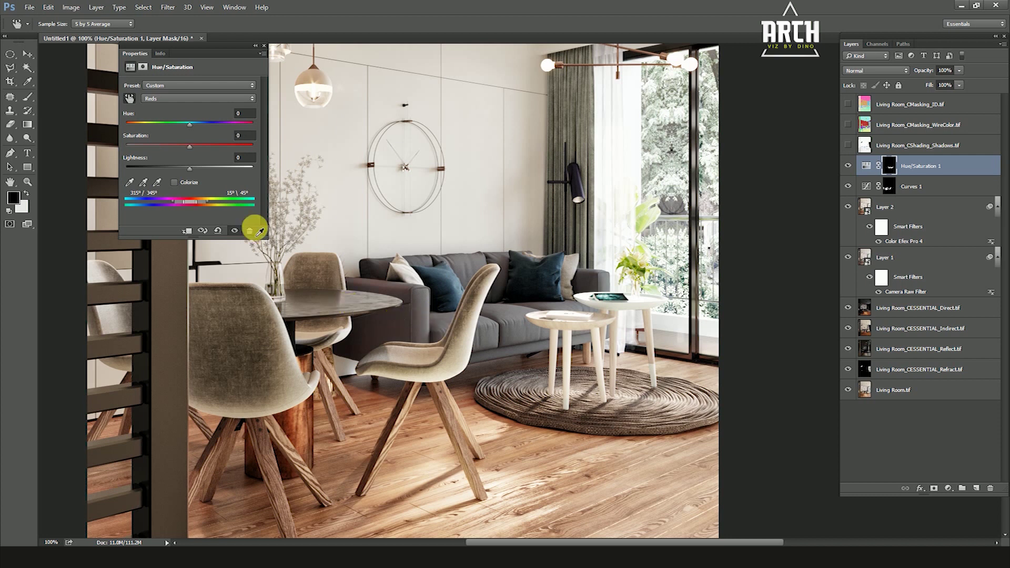
pyautogui.click(182, 99)
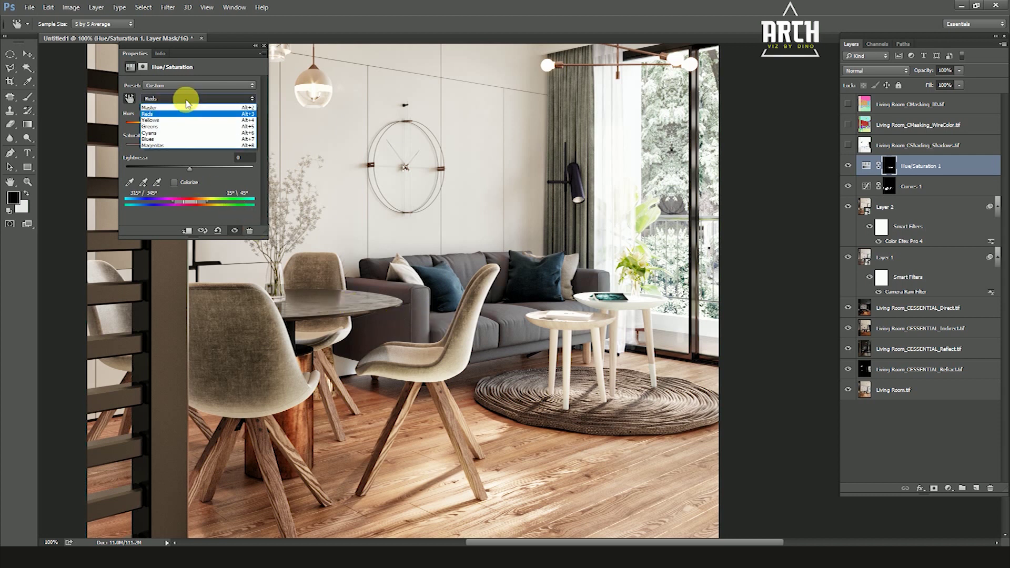
pyautogui.click(174, 97)
pyautogui.moveTo(192, 146)
pyautogui.mouseDown()
pyautogui.moveTo(208, 151)
pyautogui.moveTo(180, 149)
pyautogui.moveTo(201, 151)
pyautogui.mouseUp()
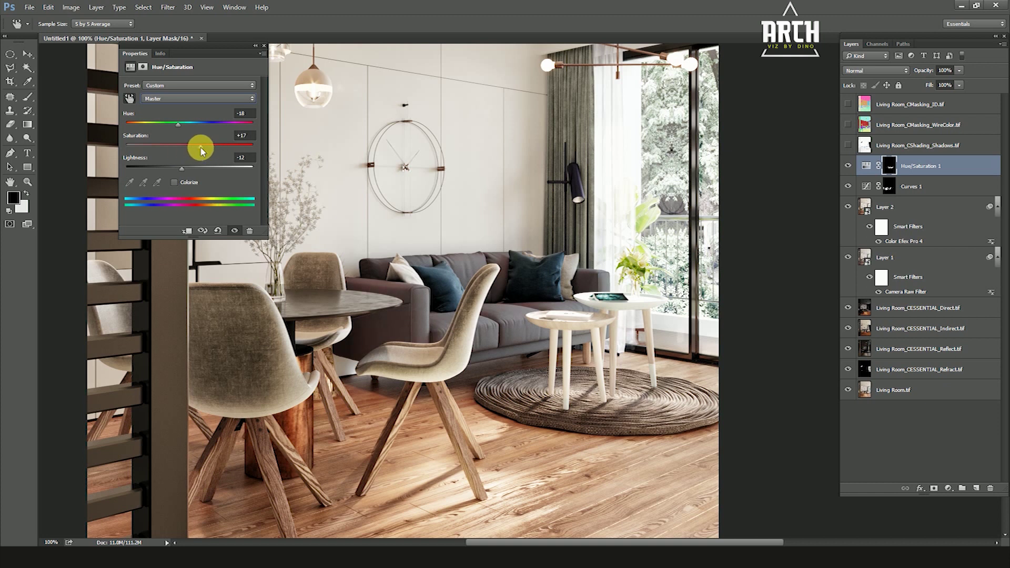
pyautogui.click(266, 49)
# Set the Hue/Saturation layer to 50% opacity and show the colour ID map again.
pyautogui.scroll(1, 417, 316)
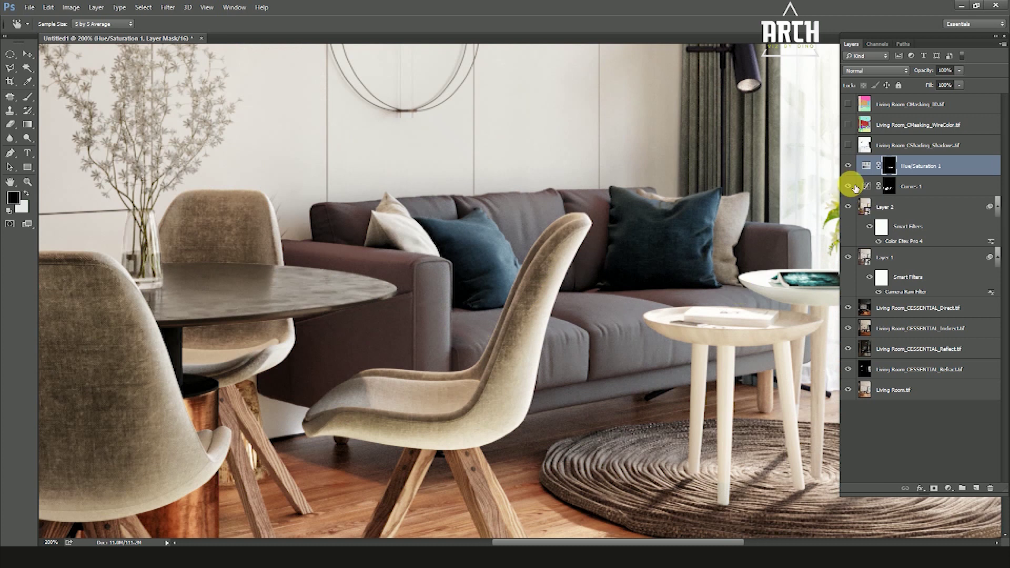
pyautogui.click(848, 167)
pyautogui.click(849, 167)
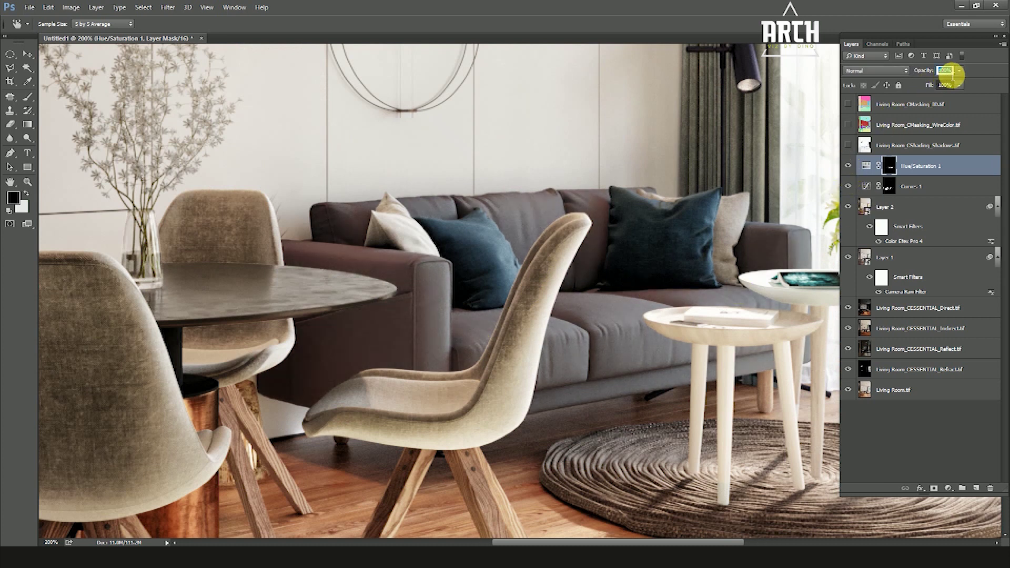
pyautogui.write('60')
pyautogui.press('Return')
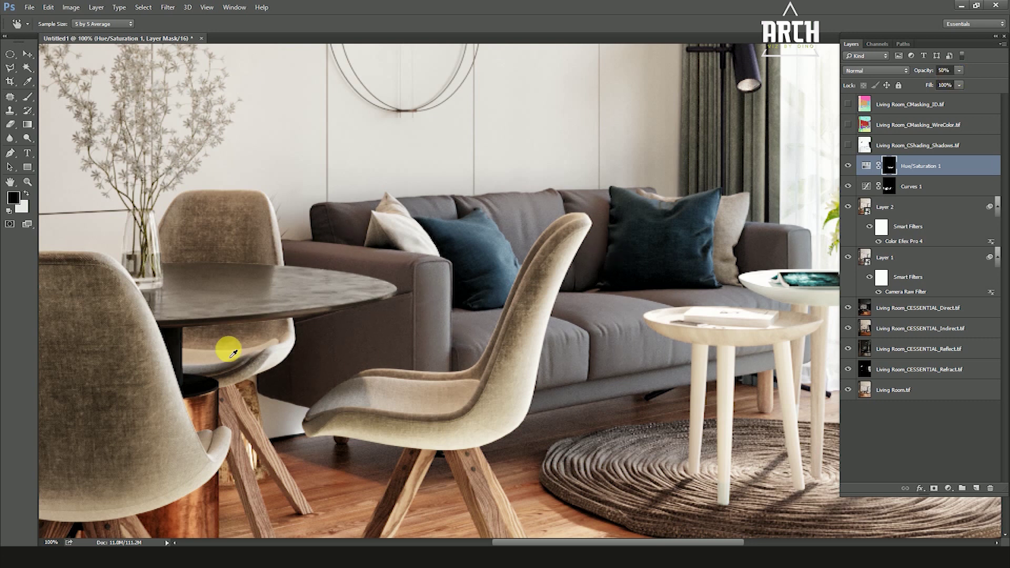
pyautogui.hotkey('ctrl', '-')
pyautogui.hotkey('ctrl', '-')
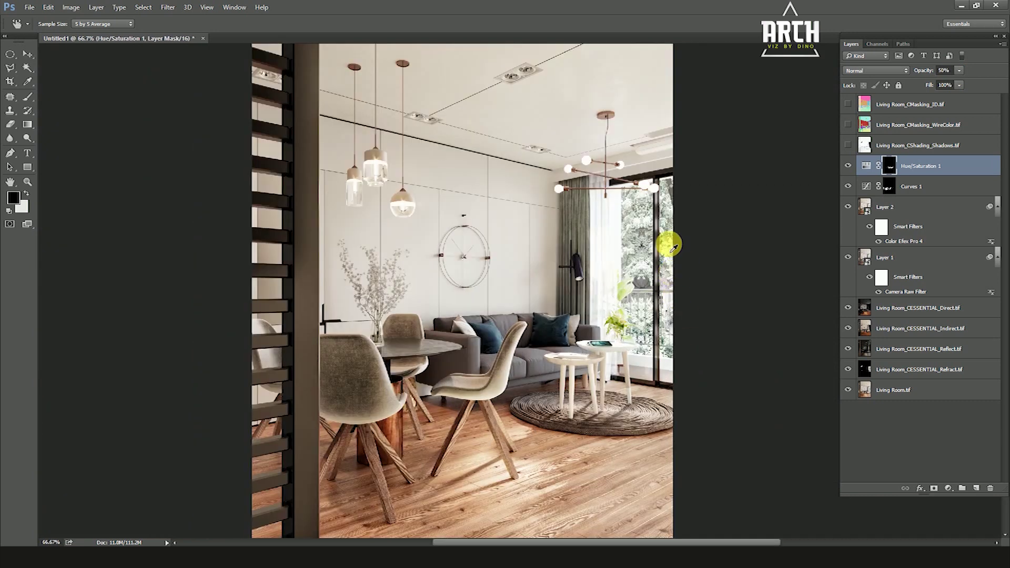
pyautogui.hotkey('ctrl', '+')
pyautogui.hotkey('ctrl', '+')
pyautogui.click(849, 105)
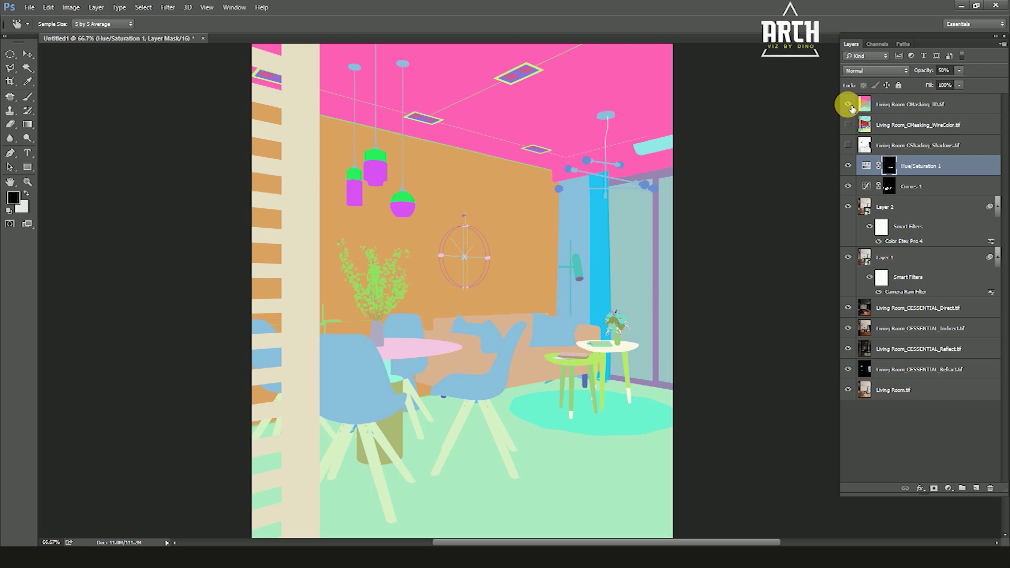
# Make the colour ID map layer active and visible over the render.
pyautogui.click(849, 106)
pyautogui.click(850, 105)
pyautogui.click(848, 125)
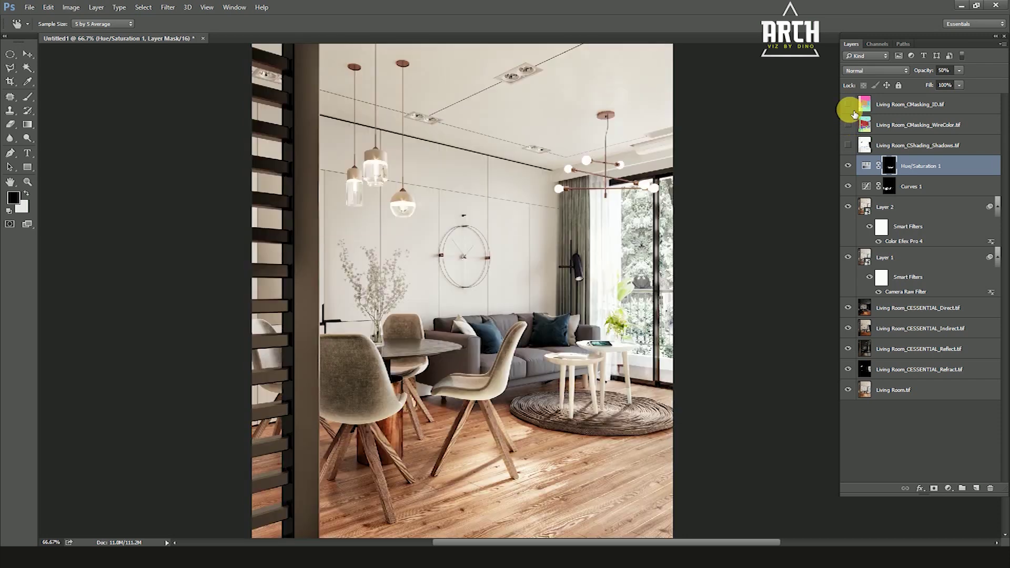
pyautogui.click(902, 104)
pyautogui.click(848, 104)
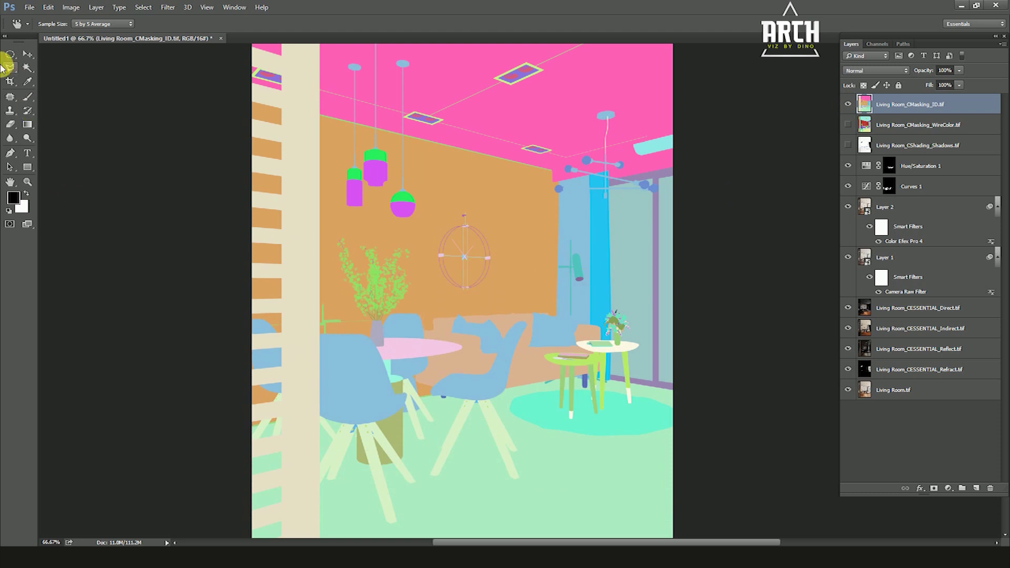
# Magic Wand the right window's glass panes, including the thin strip atop the middle pane.
pyautogui.click(26, 68)
pyautogui.click(616, 210)
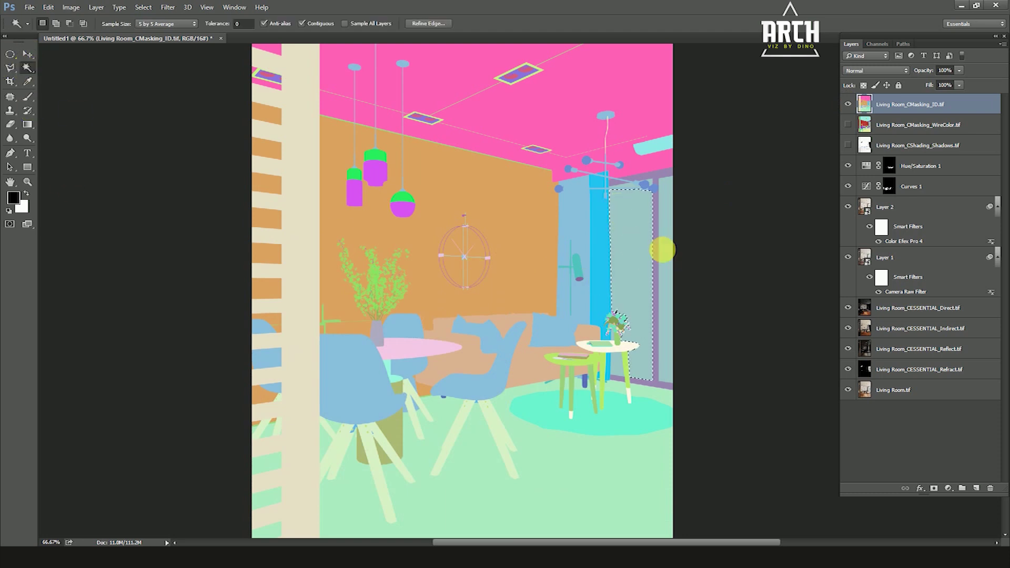
pyautogui.click(669, 215)
pyautogui.click(649, 232)
pyautogui.click(652, 214)
pyautogui.keyDown('ctrl'); pyautogui.click(668, 181); pyautogui.keyUp('ctrl')
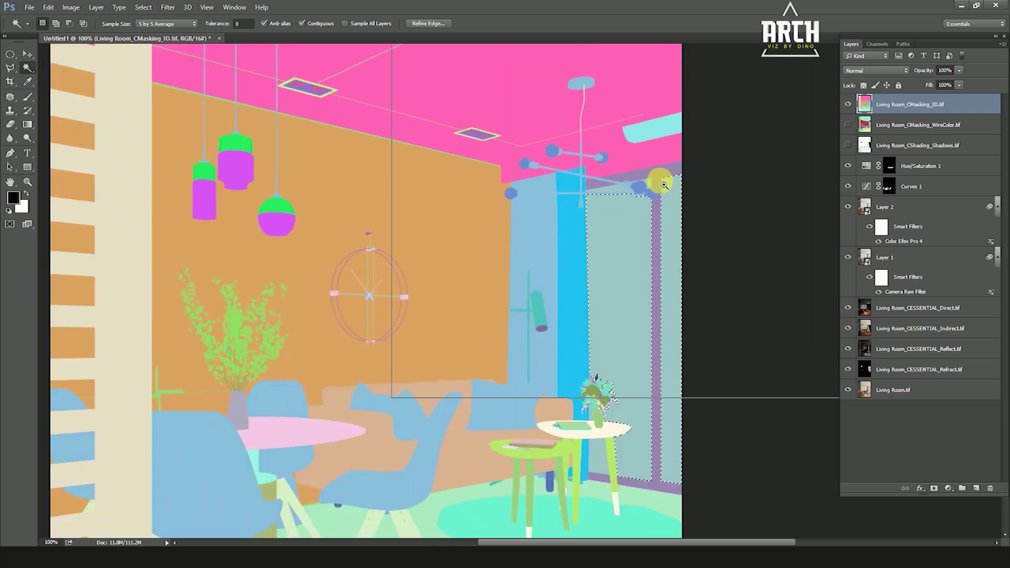
pyautogui.keyDown('ctrl'); pyautogui.click(663, 190); pyautogui.keyUp('ctrl')
pyautogui.keyDown('shift'); pyautogui.click(526, 203); pyautogui.keyUp('shift')
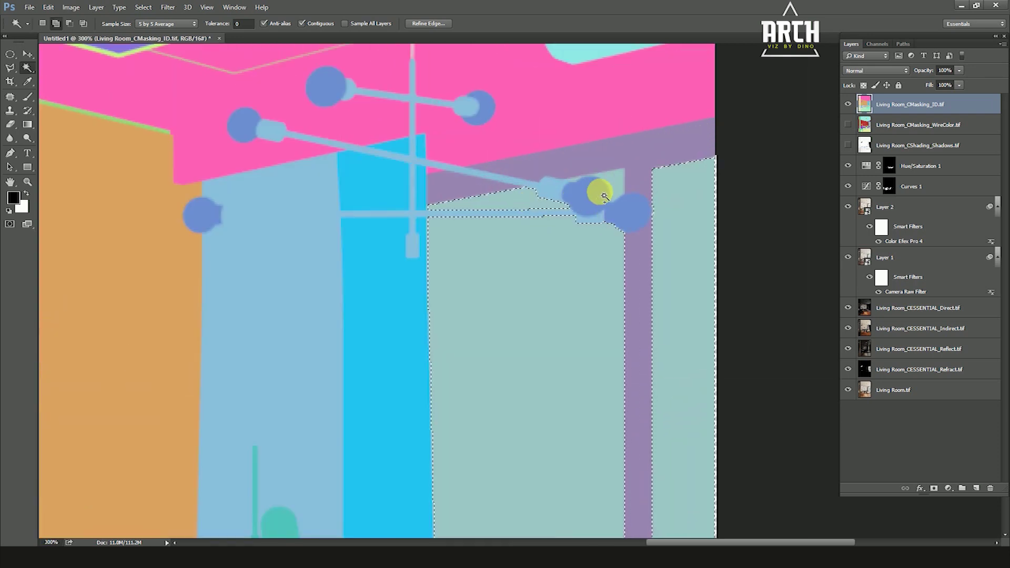
pyautogui.hotkey('ctrl', '0')
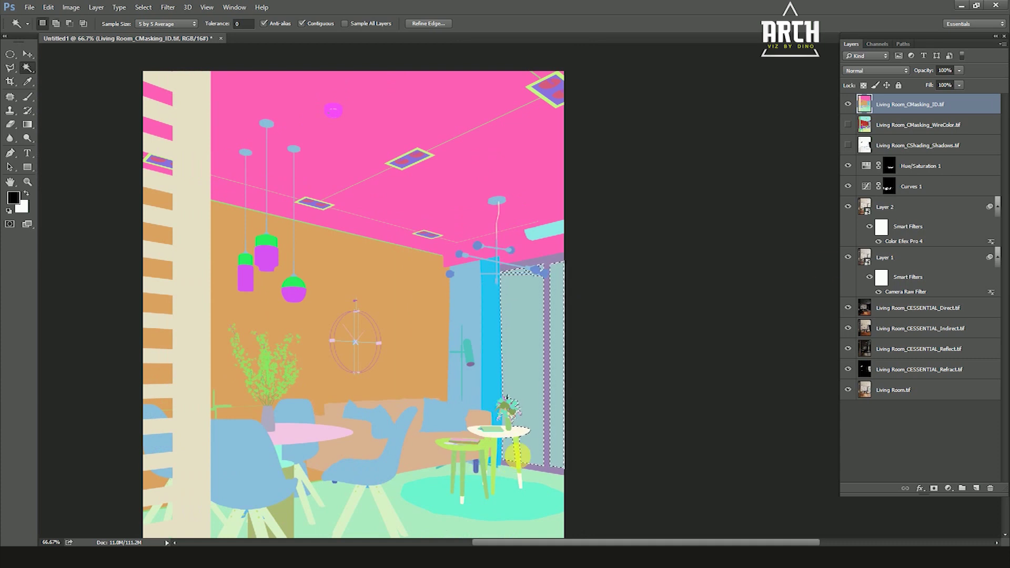
# Hide the ID map and make the base Living Room.tif layer active.
pyautogui.click(848, 104)
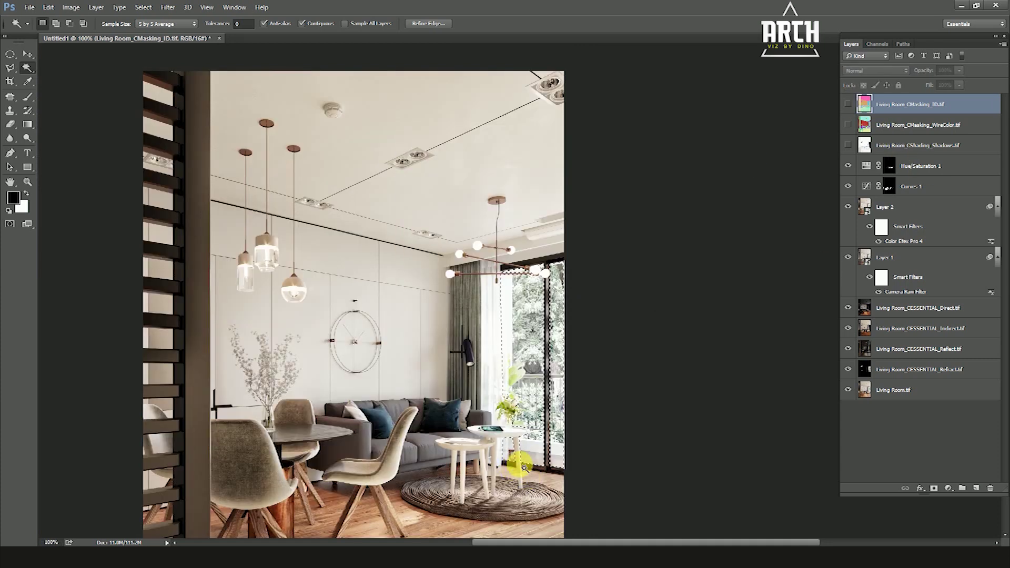
pyautogui.keyDown('ctrl'); pyautogui.click(514, 473); pyautogui.keyUp('ctrl')
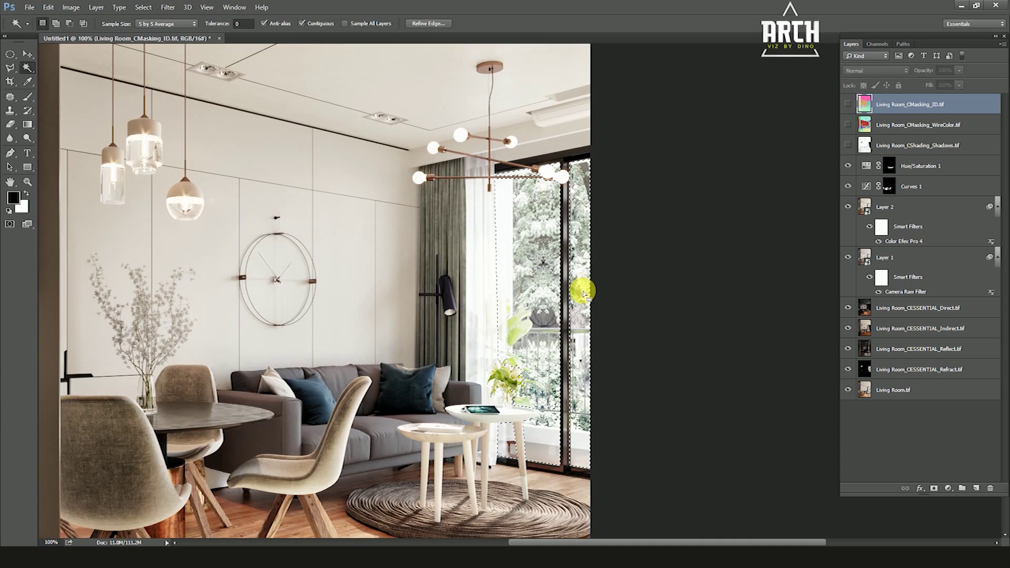
pyautogui.click(900, 392)
pyautogui.click(949, 488)
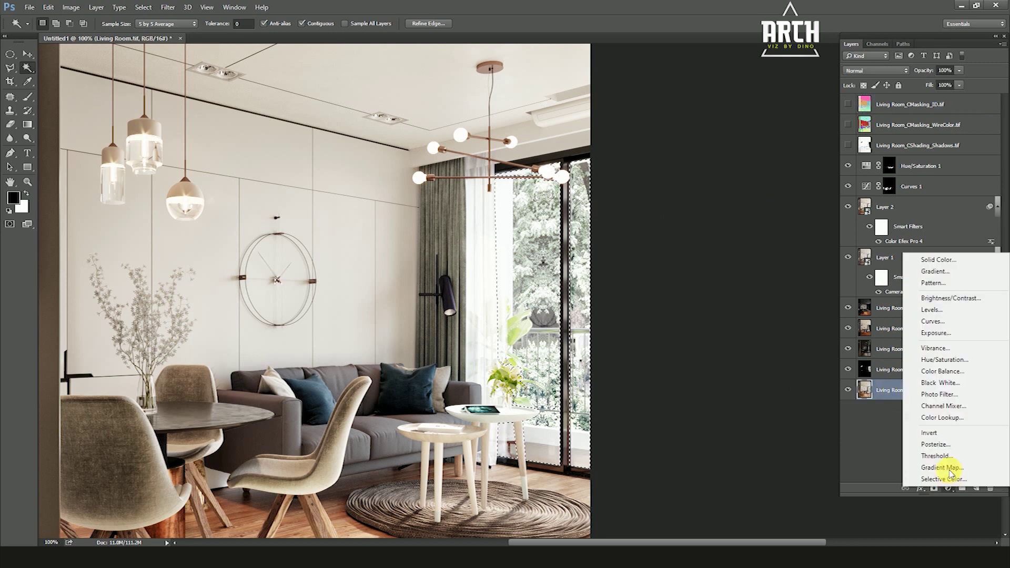
# Add a Color Balance layer above Hue/Saturation 1, shifting its midtones toward red and green.
pyautogui.click(951, 374)
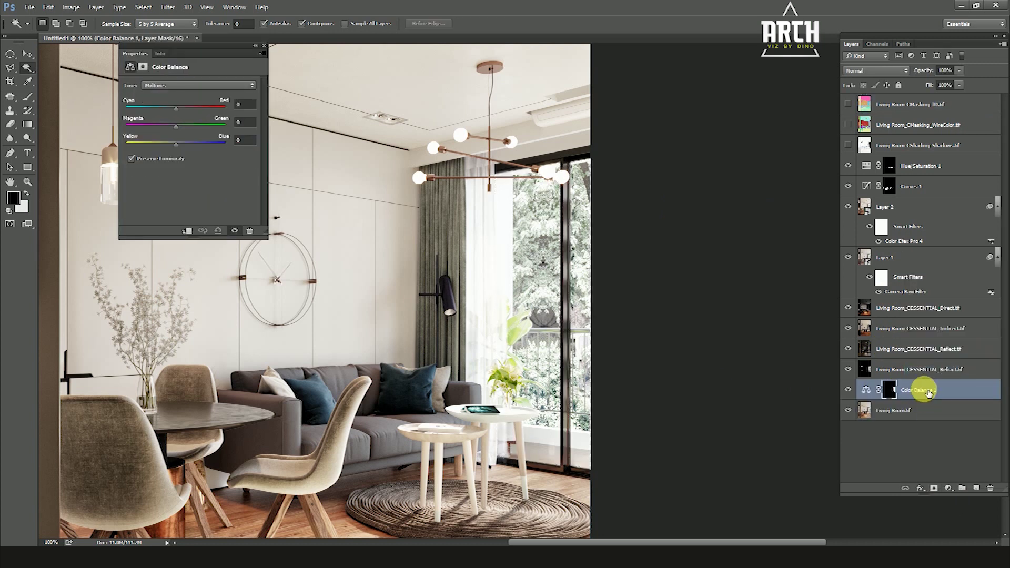
pyautogui.moveTo(928, 394); pyautogui.dragTo(900, 156)
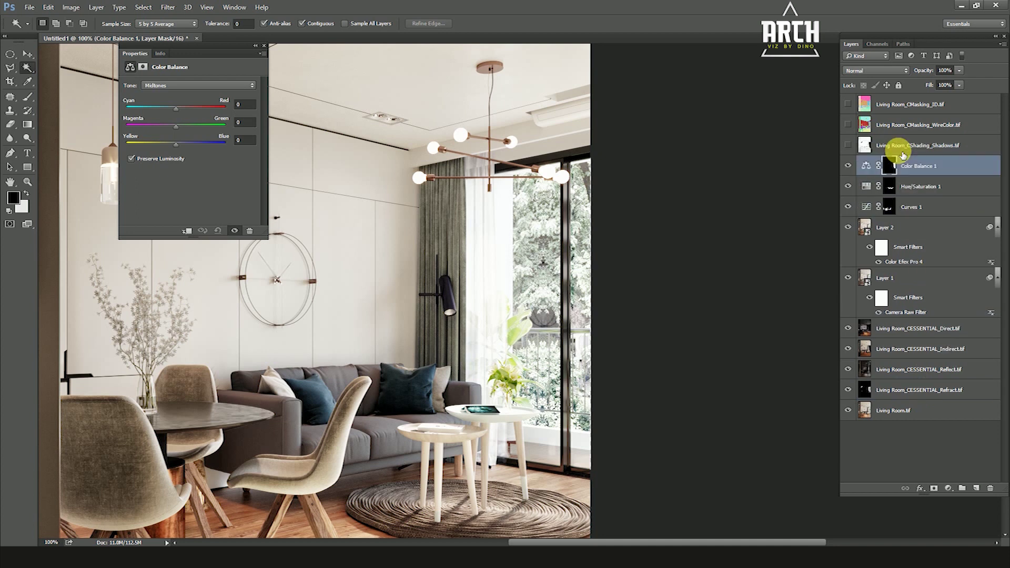
pyautogui.moveTo(178, 128)
pyautogui.mouseDown()
pyautogui.moveTo(196, 128)
pyautogui.moveTo(202, 111)
pyautogui.mouseUp()
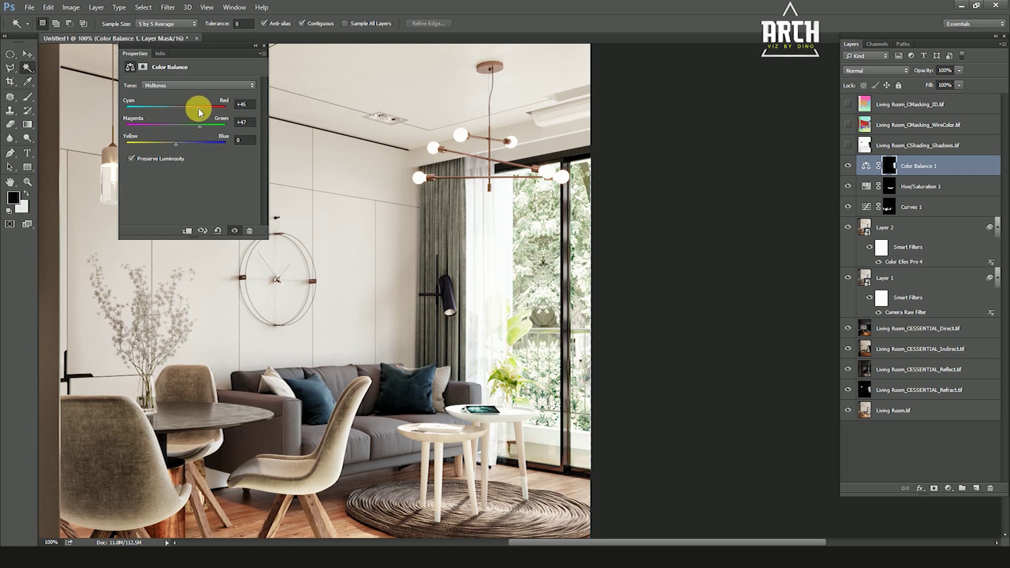
pyautogui.moveTo(190, 111)
pyautogui.mouseDown()
pyautogui.moveTo(178, 143)
pyautogui.moveTo(163, 145)
pyautogui.mouseUp()
pyautogui.moveTo(191, 114)
pyautogui.mouseDown()
pyautogui.moveTo(174, 113)
pyautogui.moveTo(189, 115)
pyautogui.mouseUp()
pyautogui.moveTo(195, 127); pyautogui.dragTo(198, 128)
# Tint the Color Balance highlights slightly toward green and close its settings.
pyautogui.click(180, 85)
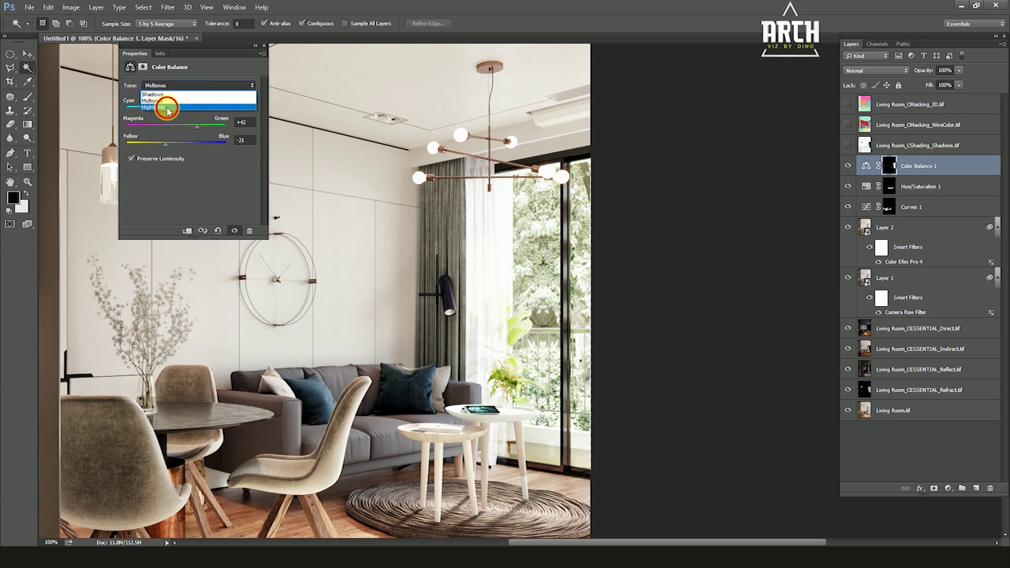
pyautogui.click(174, 107)
pyautogui.moveTo(178, 131); pyautogui.dragTo(177, 133)
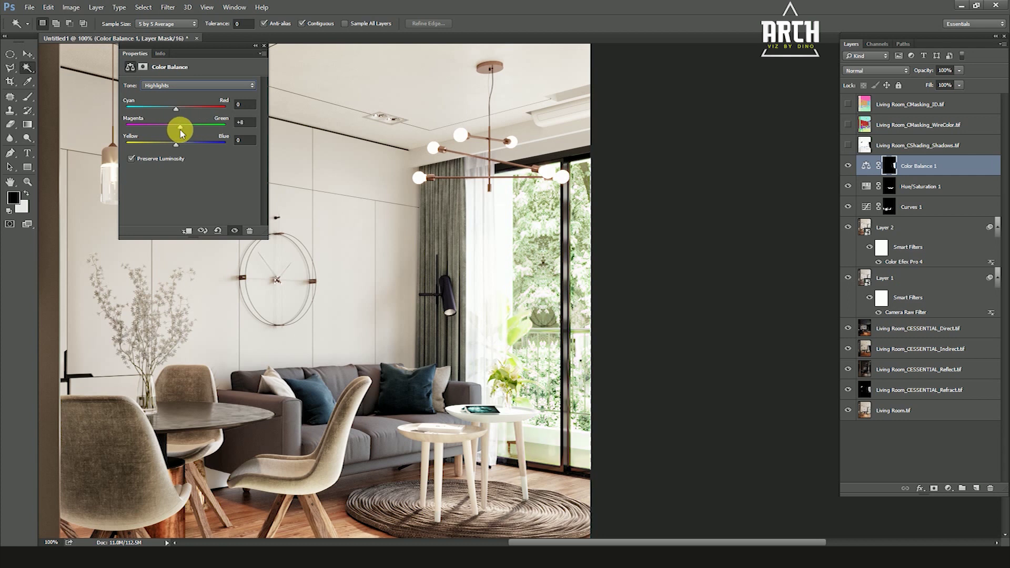
pyautogui.click(264, 47)
pyautogui.hotkey('ctrl', '-')
pyautogui.hotkey('ctrl', '-')
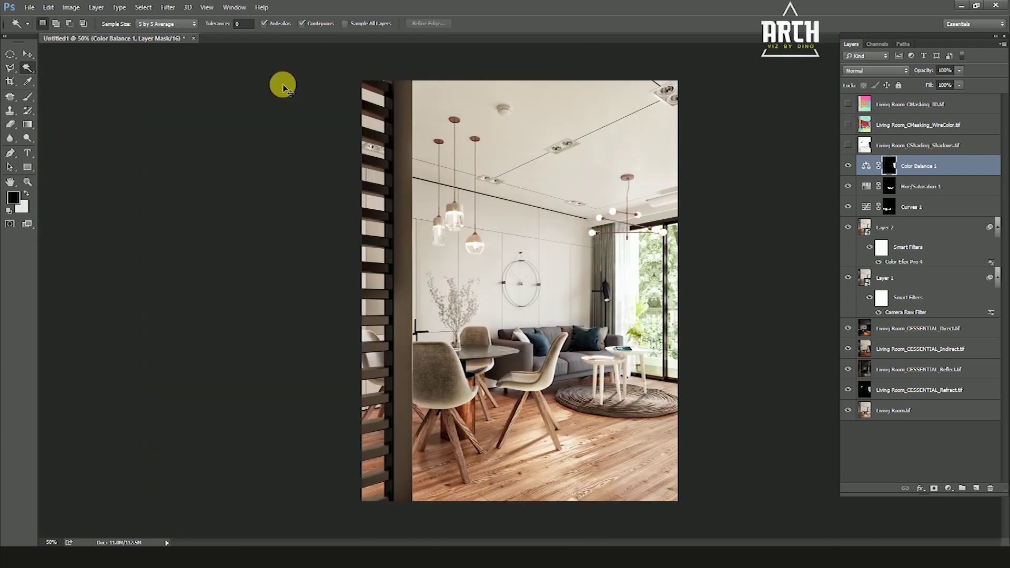
# Set Color Balance 1 to 50% opacity, checking it on and off.
pyautogui.click(847, 166)
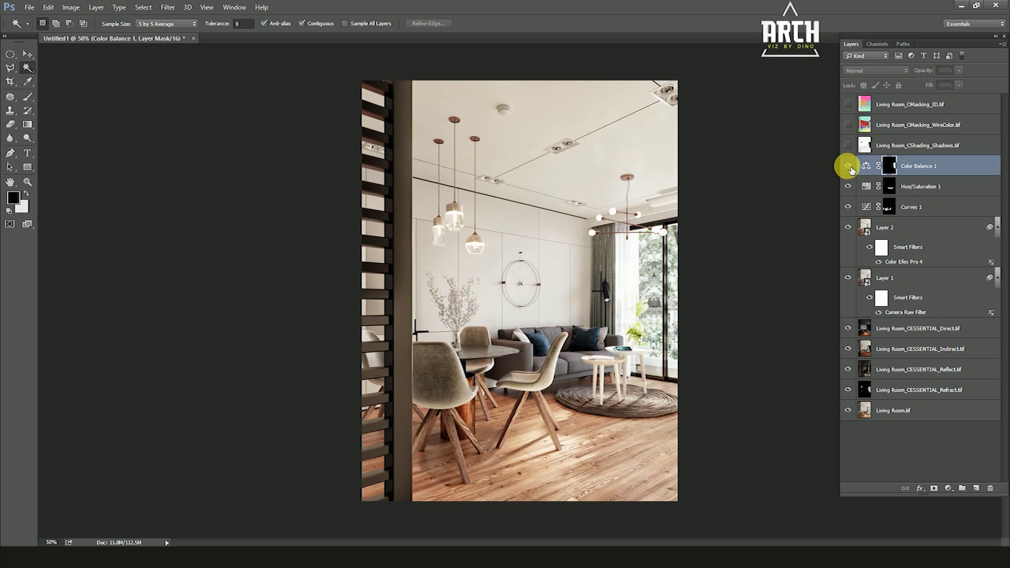
pyautogui.click(848, 166)
pyautogui.write('0')
pyautogui.press('Return')
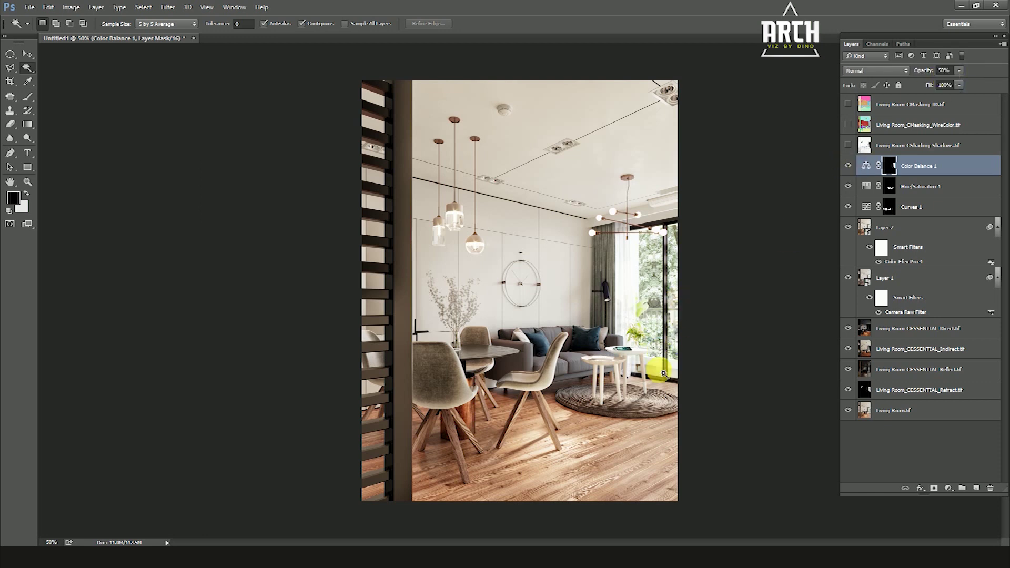
pyautogui.keyDown('ctrl'); pyautogui.click(660, 376); pyautogui.keyUp('ctrl')
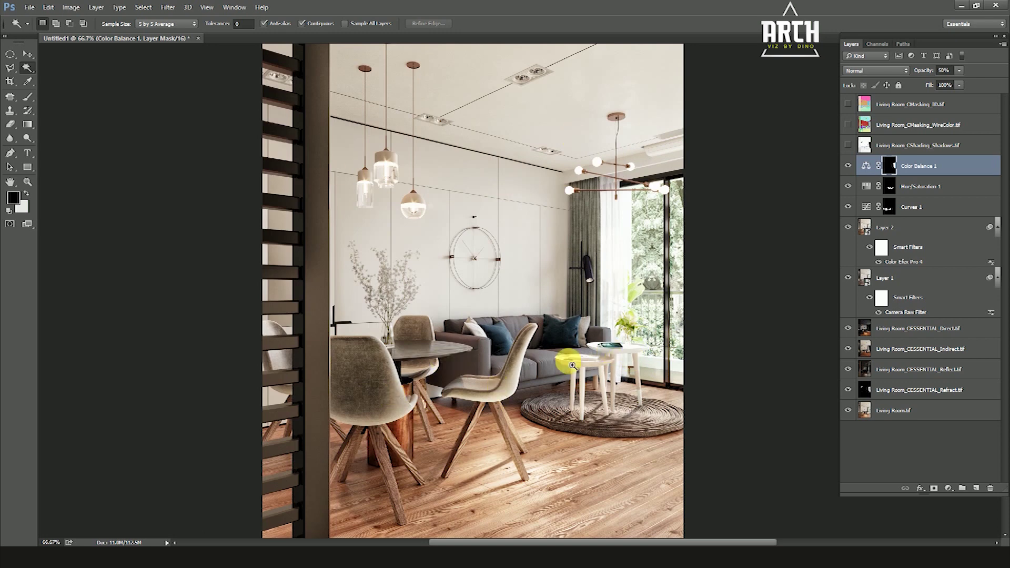
pyautogui.moveTo(552, 185); pyautogui.dragTo(542, 234)
pyautogui.hotkey('ctrl', '-')
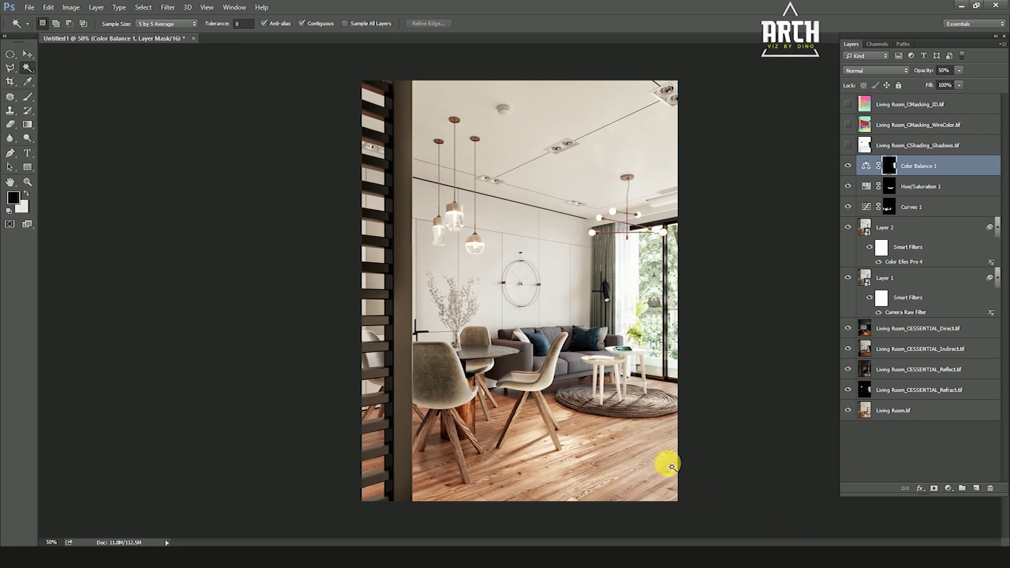
pyautogui.hotkey('ctrl', '0')
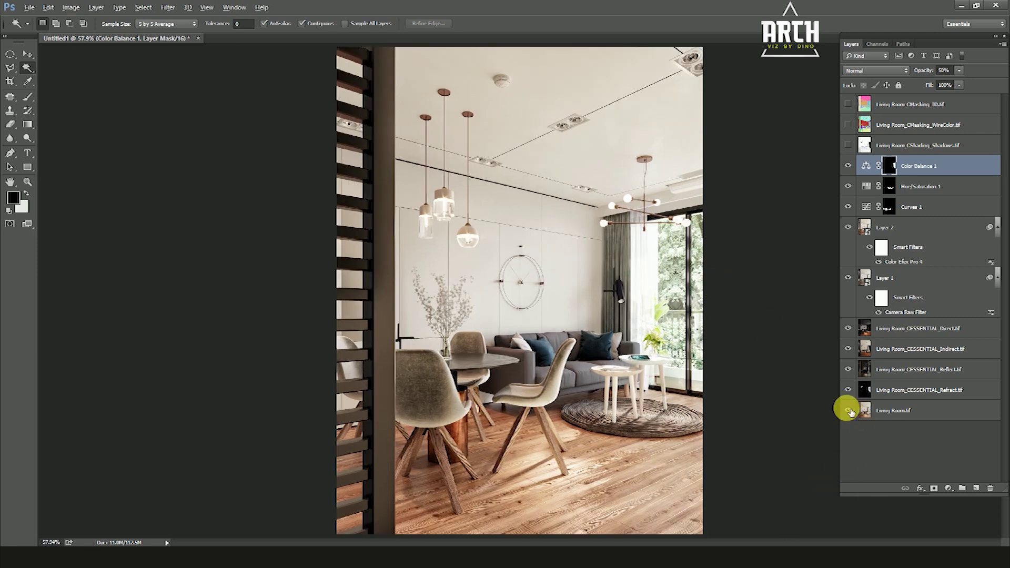
# Compare the base render alone against the full grade, then show the colour-ID mask layer.
pyautogui.keyDown('alt'); pyautogui.click(847, 410); pyautogui.keyUp('alt')
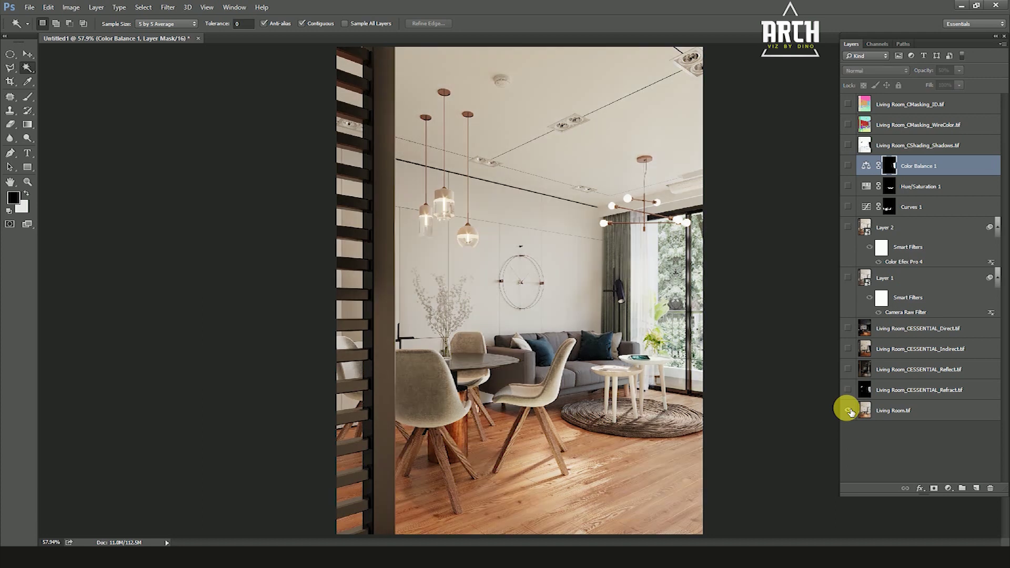
pyautogui.keyDown('alt'); pyautogui.click(847, 411); pyautogui.keyUp('alt')
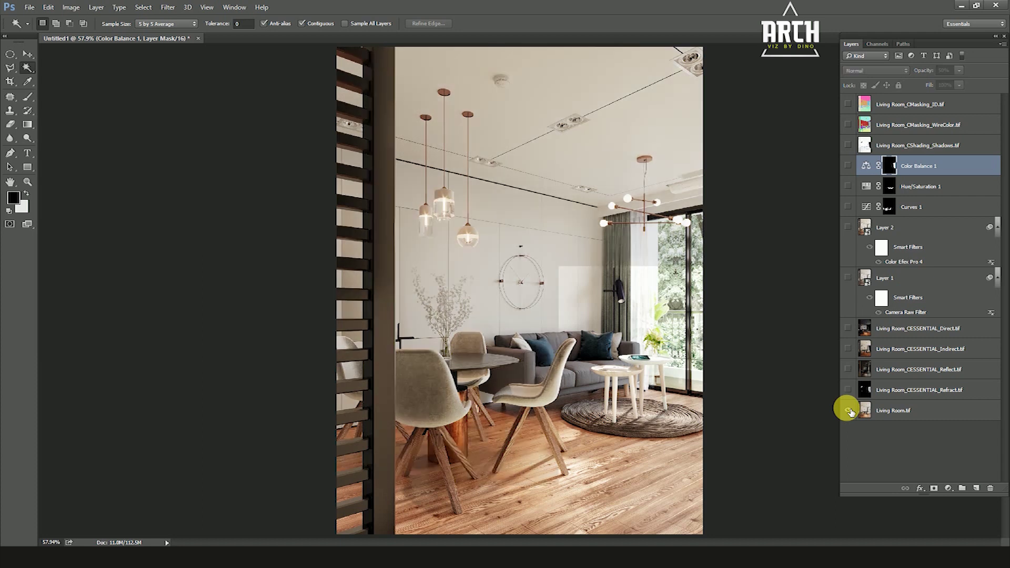
pyautogui.keyDown('ctrl'); pyautogui.click(462, 202); pyautogui.keyUp('ctrl')
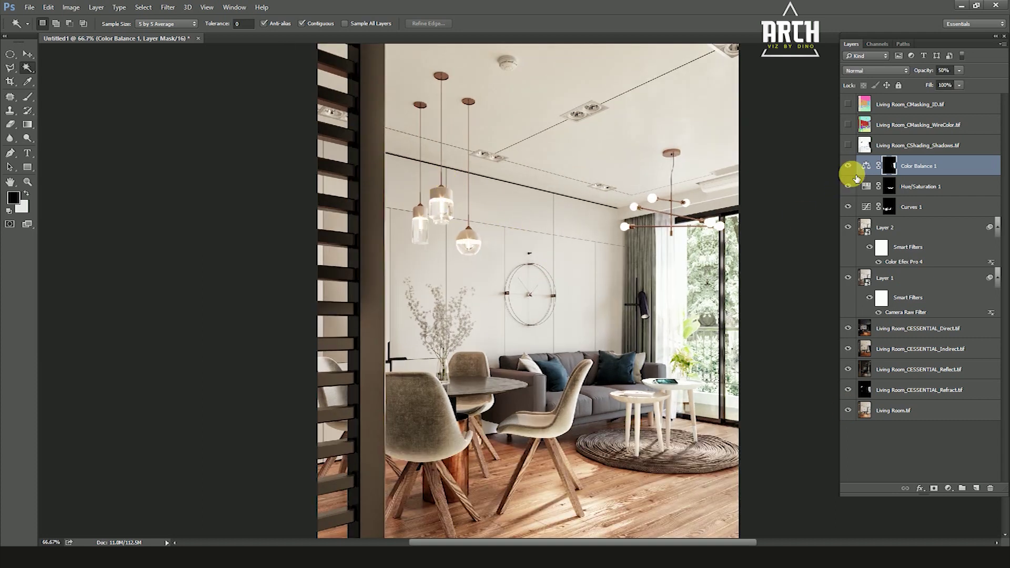
pyautogui.click(849, 105)
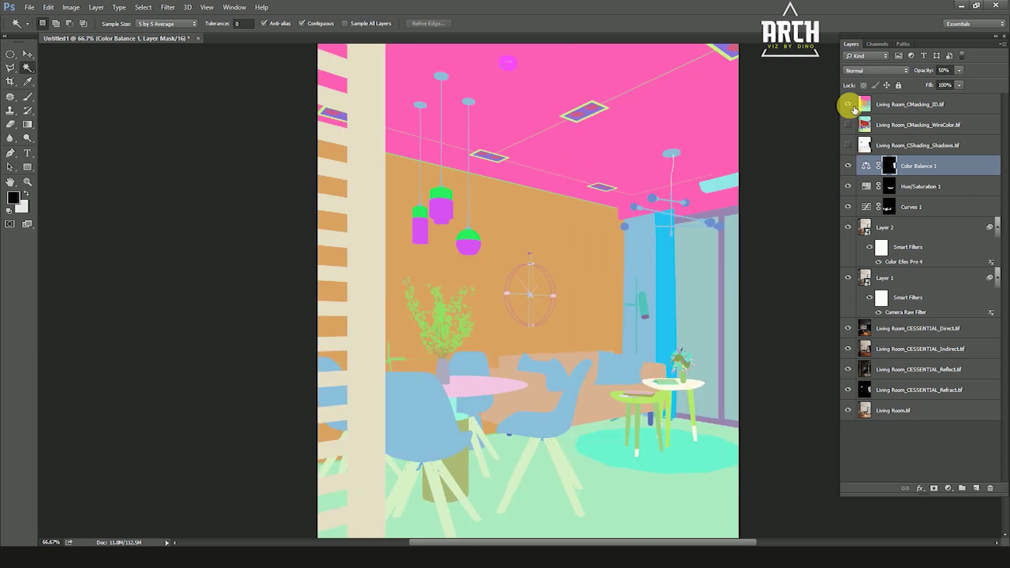
pyautogui.click(849, 104)
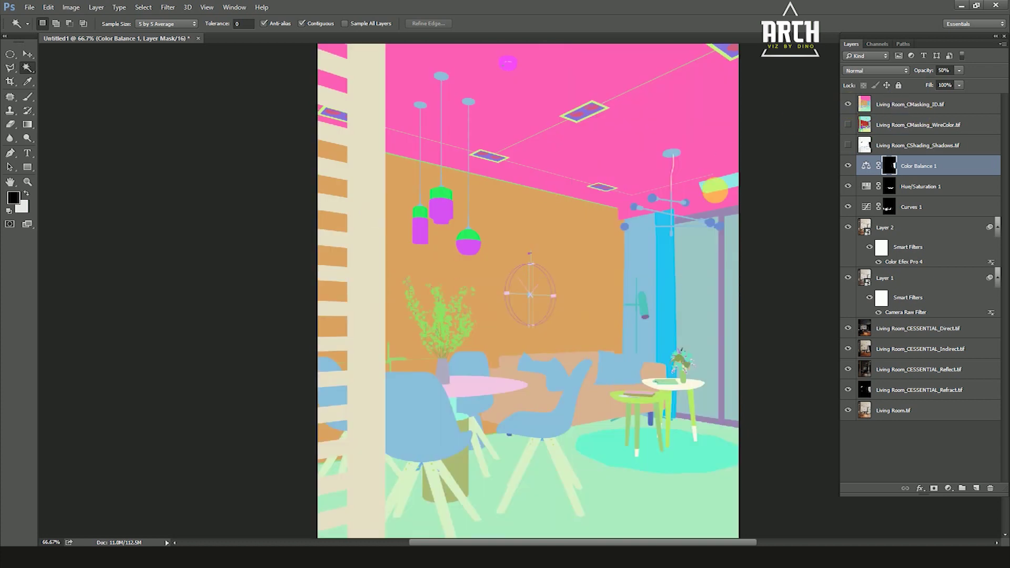
# Magic Wand the three green pendant lamp caps on the ID layer, then hide it.
pyautogui.click(897, 104)
pyautogui.click(440, 194)
pyautogui.keyDown('shift'); pyautogui.click(427, 216); pyautogui.keyUp('shift')
pyautogui.keyDown('shift'); pyautogui.click(468, 236); pyautogui.keyUp('shift')
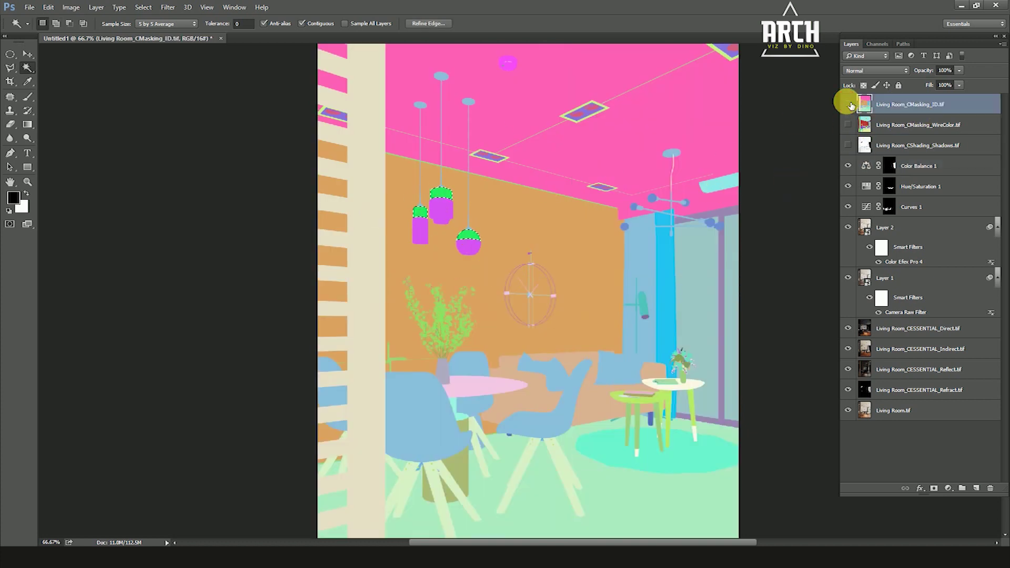
pyautogui.click(849, 105)
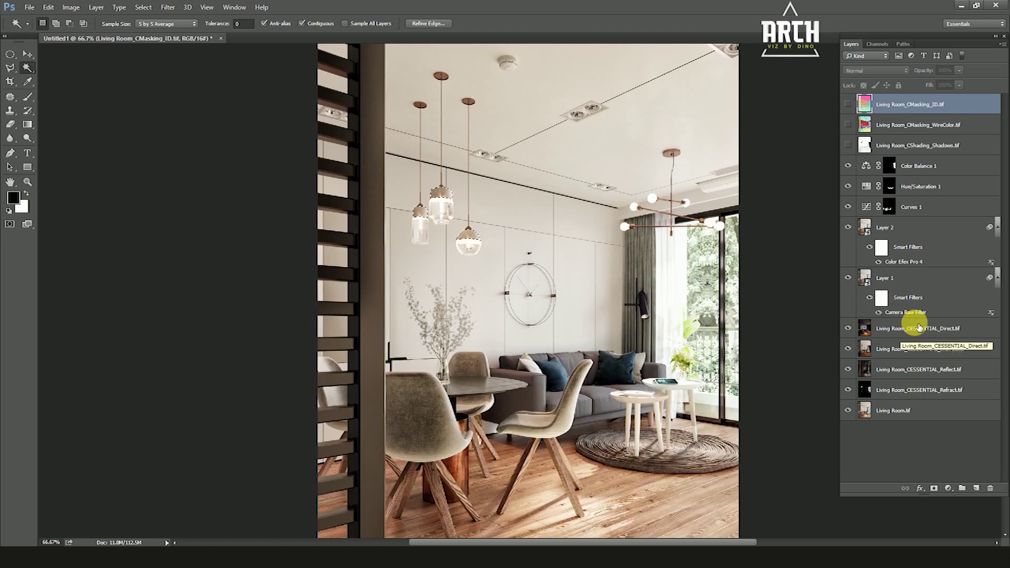
# Add a lamp-cap-masked Curves 2 above Color Balance 1 and bend its curve to darken them.
pyautogui.click(901, 416)
pyautogui.click(949, 488)
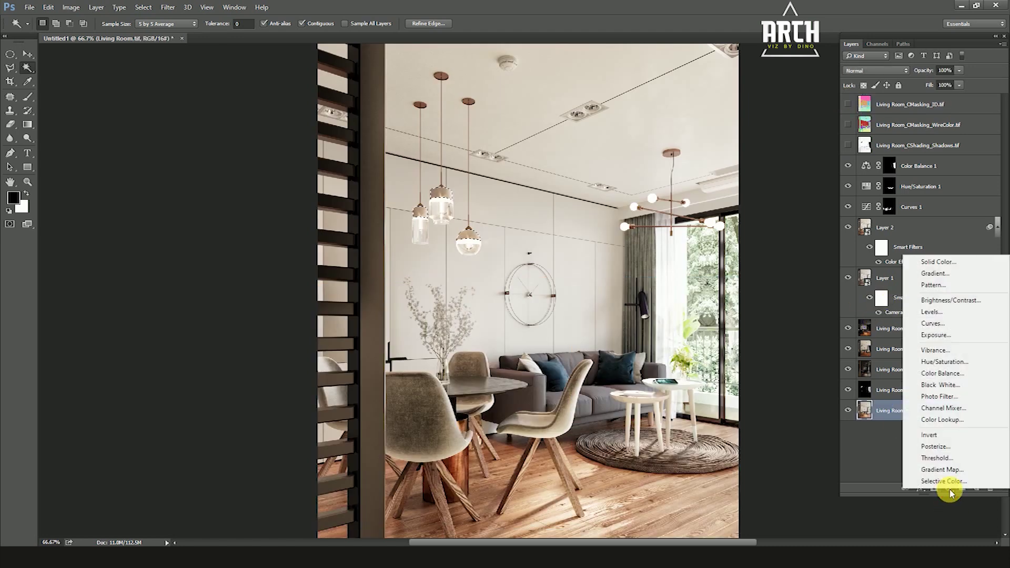
pyautogui.click(933, 323)
pyautogui.moveTo(889, 412); pyautogui.dragTo(896, 171)
pyautogui.moveTo(894, 156); pyautogui.dragTo(894, 158)
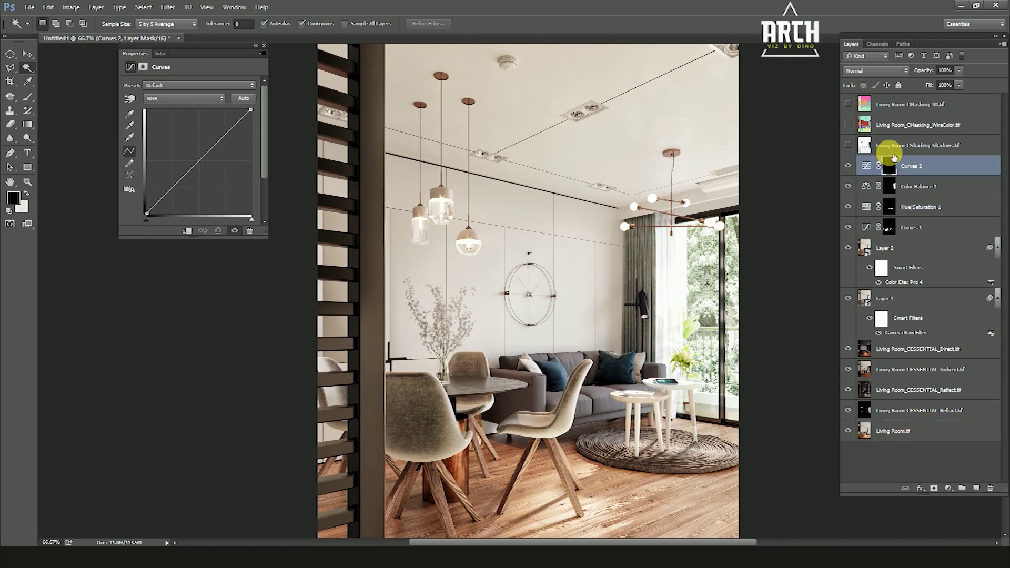
pyautogui.moveTo(197, 171); pyautogui.dragTo(210, 183)
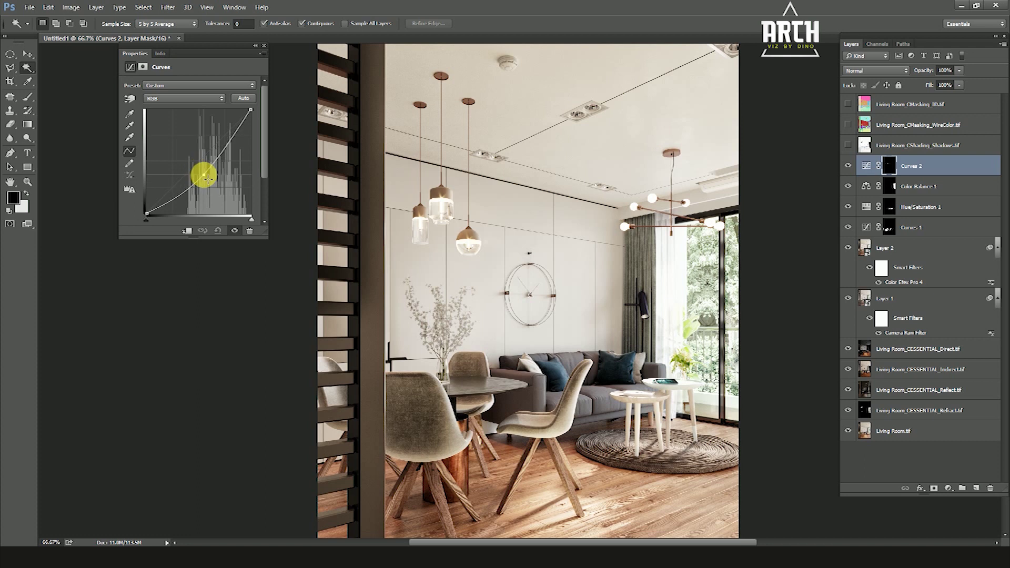
pyautogui.click(265, 49)
# Compare Curves 2 on and off, inspect the lower-right floor, and show the ID render.
pyautogui.click(849, 166)
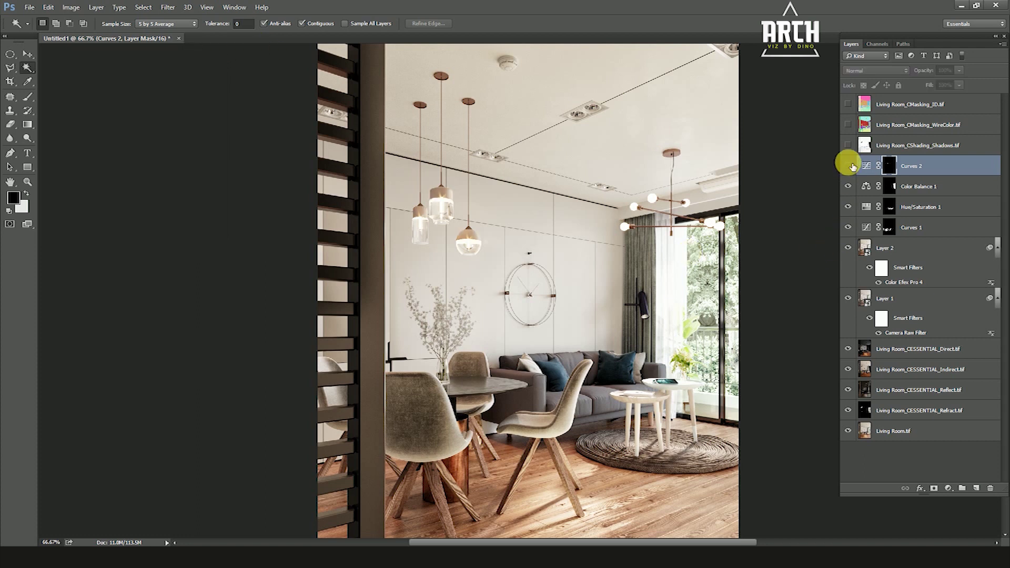
pyautogui.click(849, 166)
pyautogui.hotkey('ctrl', '-')
pyautogui.moveTo(489, 202); pyautogui.dragTo(735, 531)
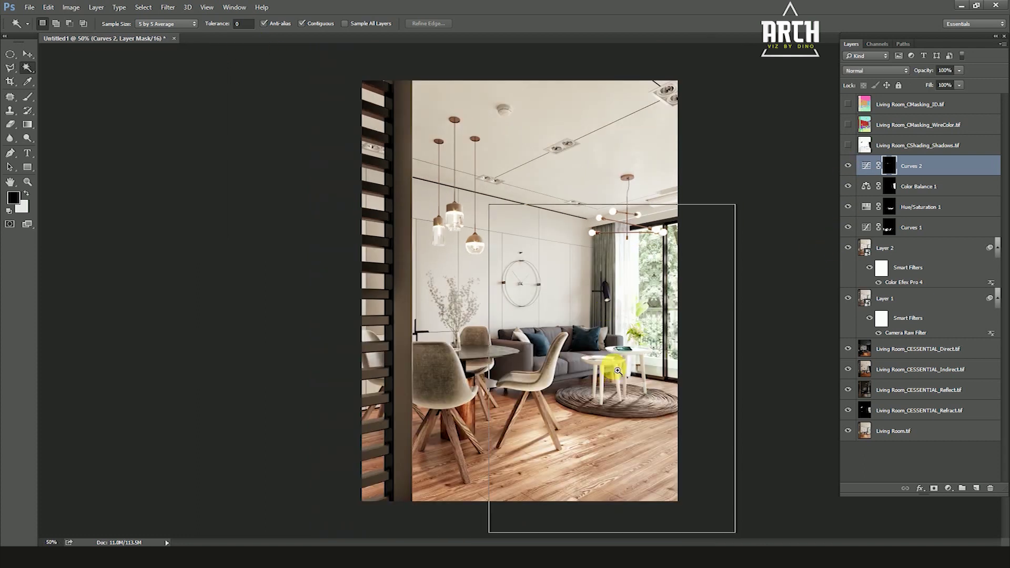
pyautogui.click(616, 469)
pyautogui.moveTo(537, 379); pyautogui.dragTo(497, 324)
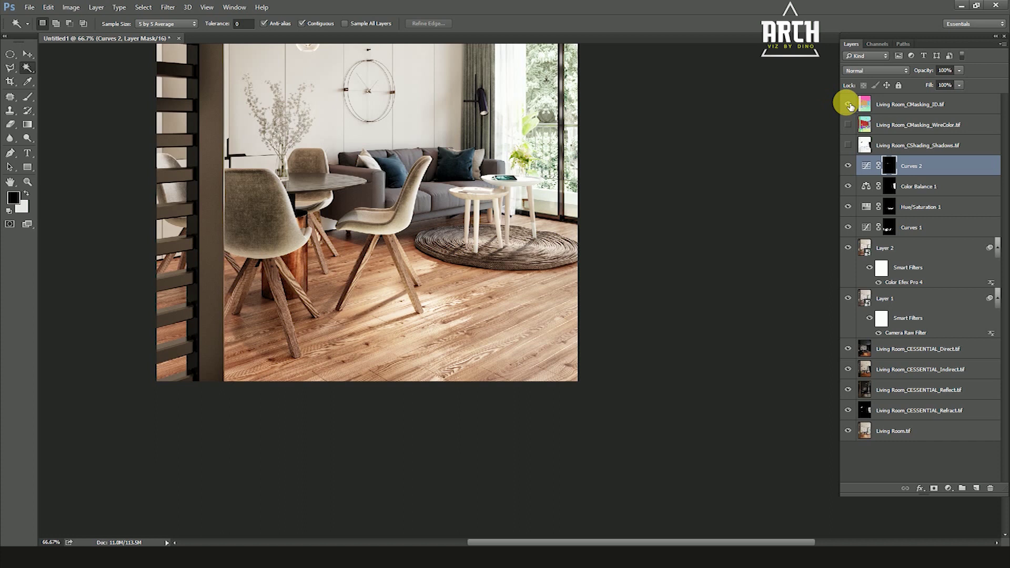
pyautogui.click(847, 104)
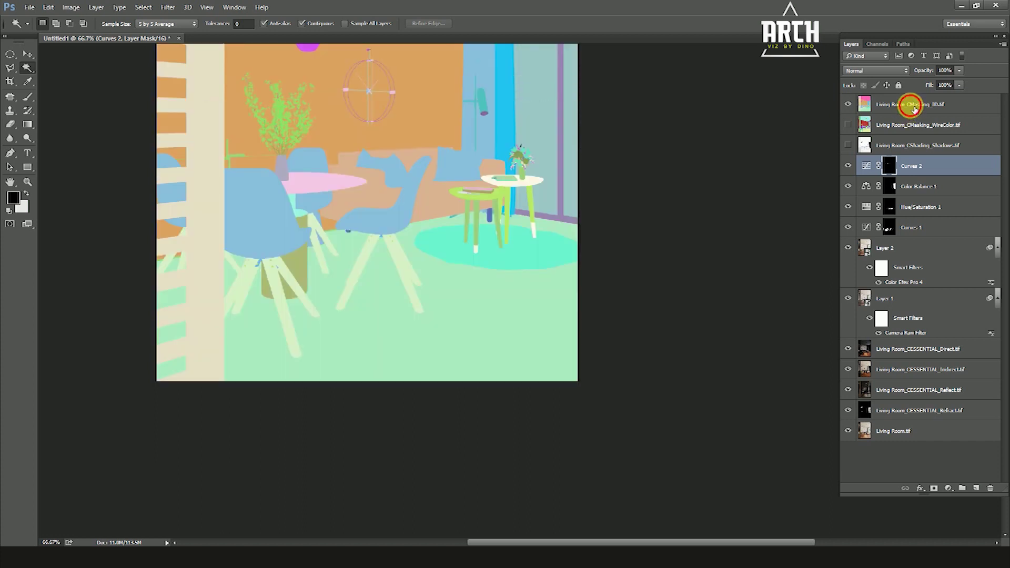
# Magic Wand the green floor stripes on the colour-ID layer, then hide it to reveal the render.
pyautogui.click(915, 109)
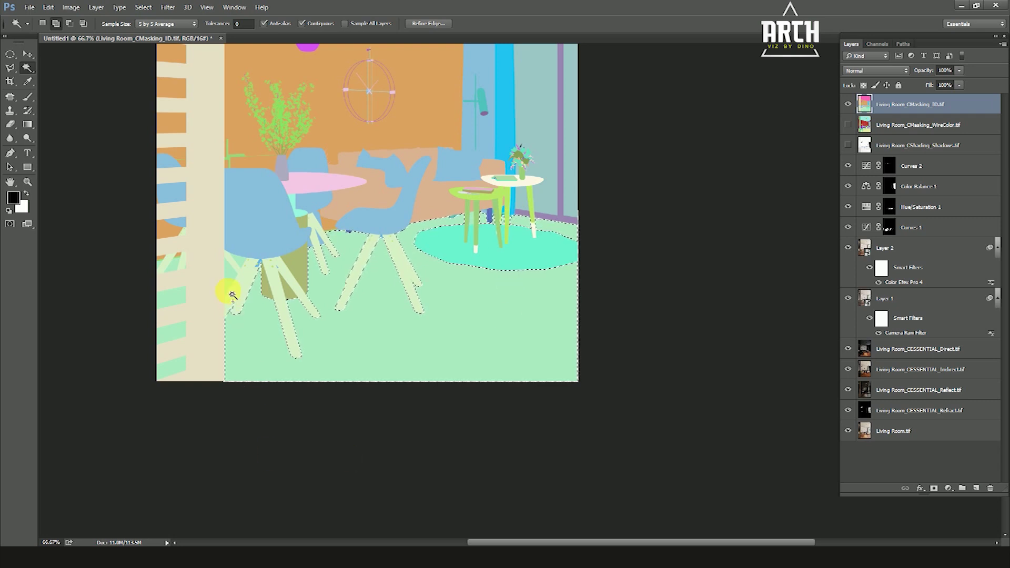
pyautogui.click(170, 295)
pyautogui.click(170, 335)
pyautogui.click(169, 368)
pyautogui.click(159, 264)
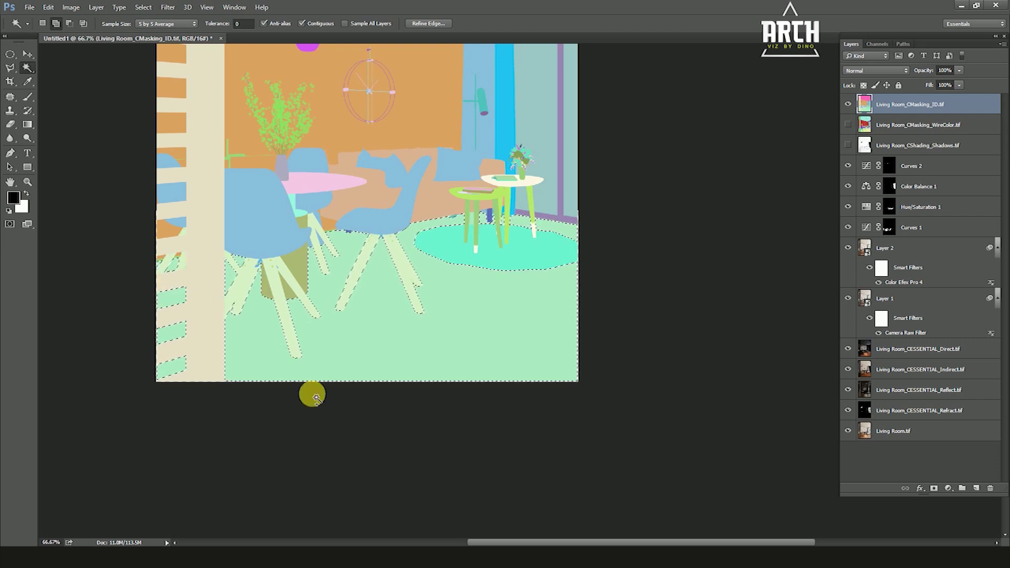
pyautogui.hotkey('ctrl', '0')
pyautogui.click(847, 104)
pyautogui.scroll(1, 626, 453)
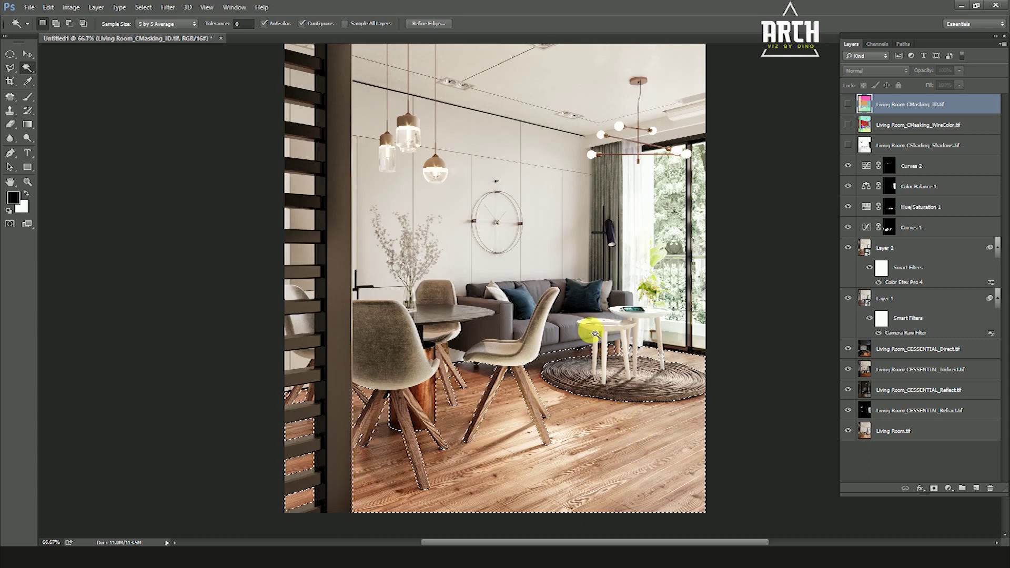
# Add a floor-masked Curves 3 above Curves 2 with the curve bent down.
pyautogui.click(906, 431)
pyautogui.click(949, 489)
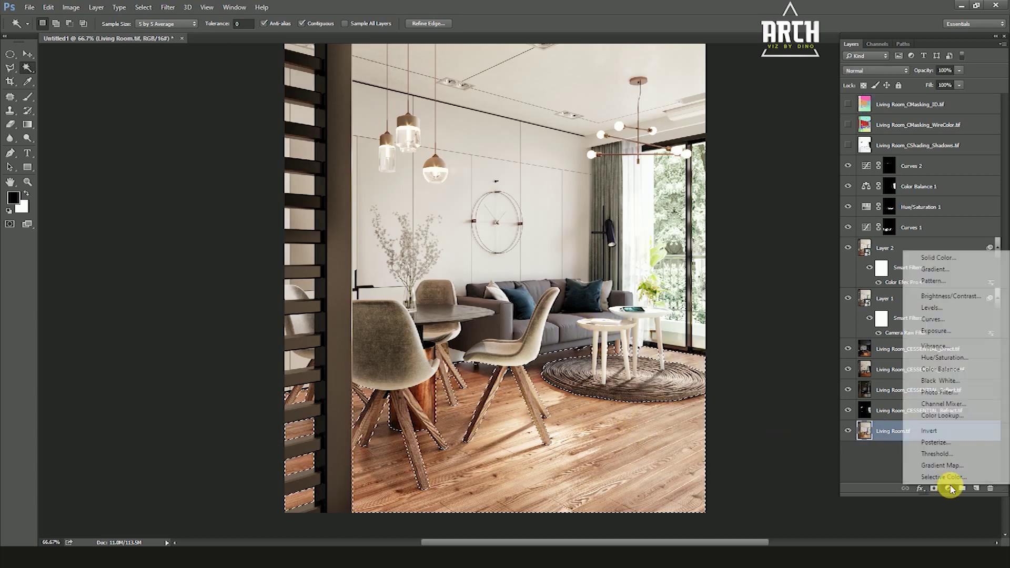
pyautogui.click(938, 322)
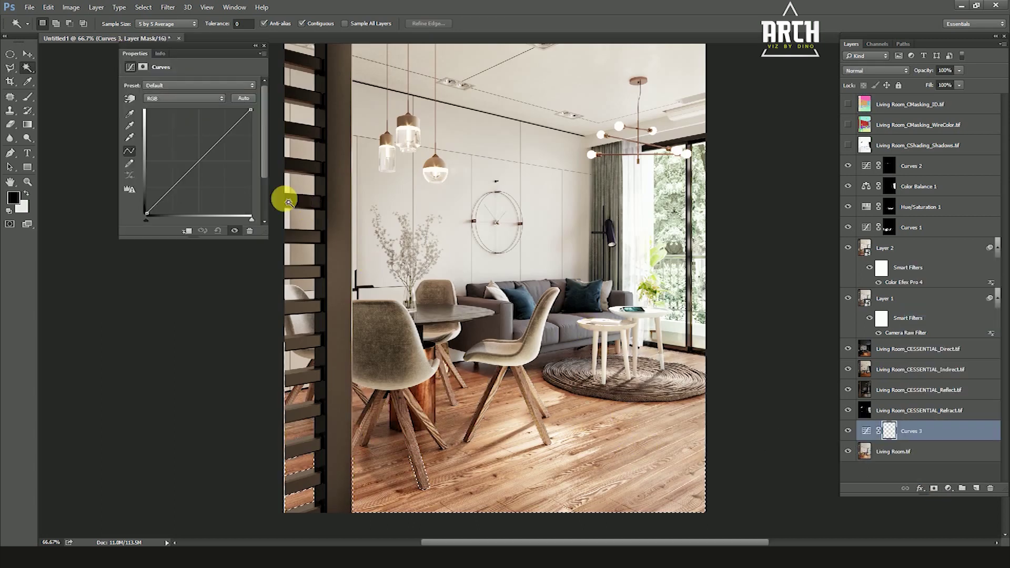
pyautogui.moveTo(199, 168); pyautogui.dragTo(203, 173)
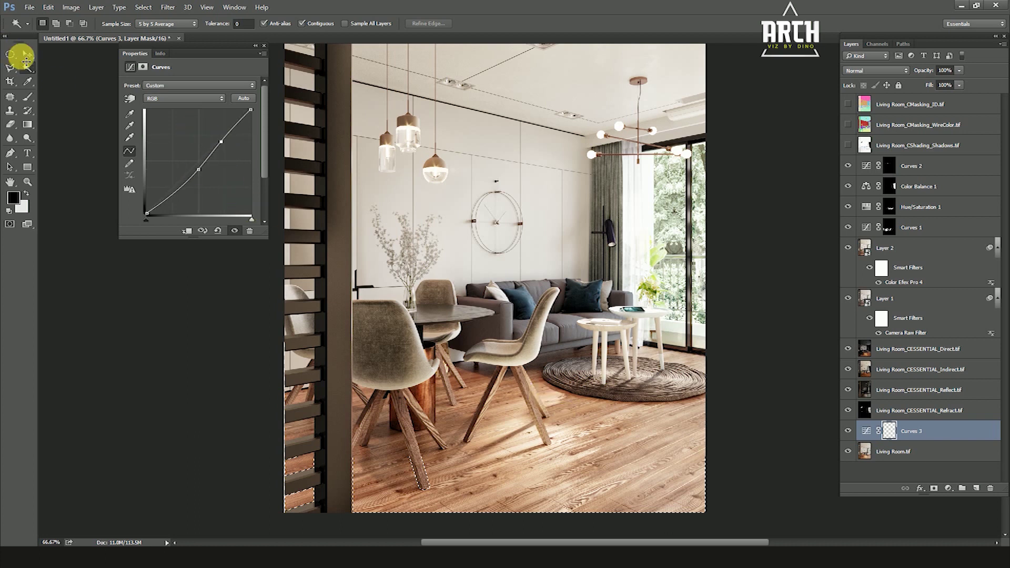
pyautogui.click(26, 54)
pyautogui.moveTo(916, 431); pyautogui.dragTo(900, 158)
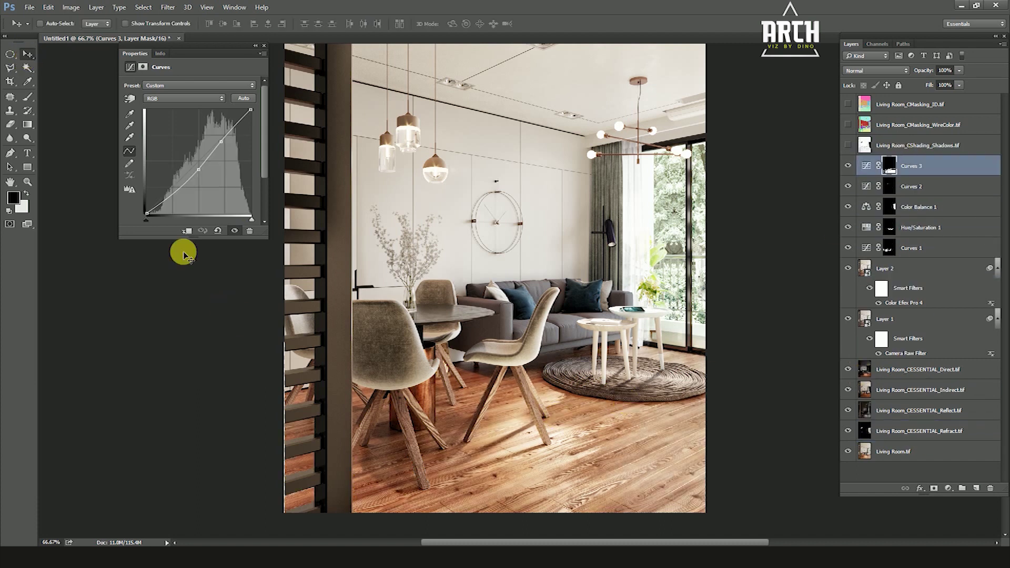
# Refine Curves 3 to darken the floor only slightly, then reload its mask as a selection.
pyautogui.click(236, 232)
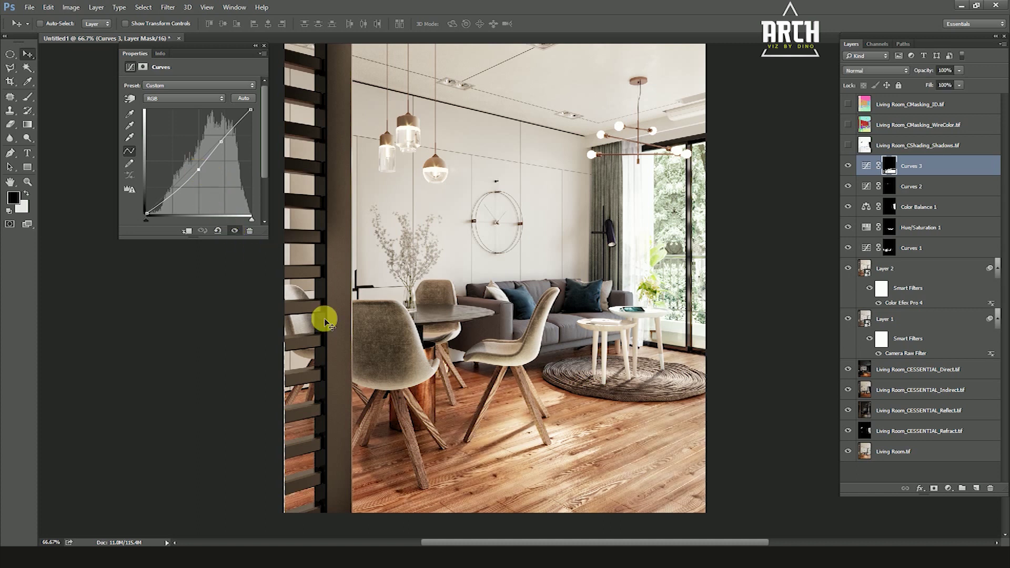
pyautogui.press('Delete')
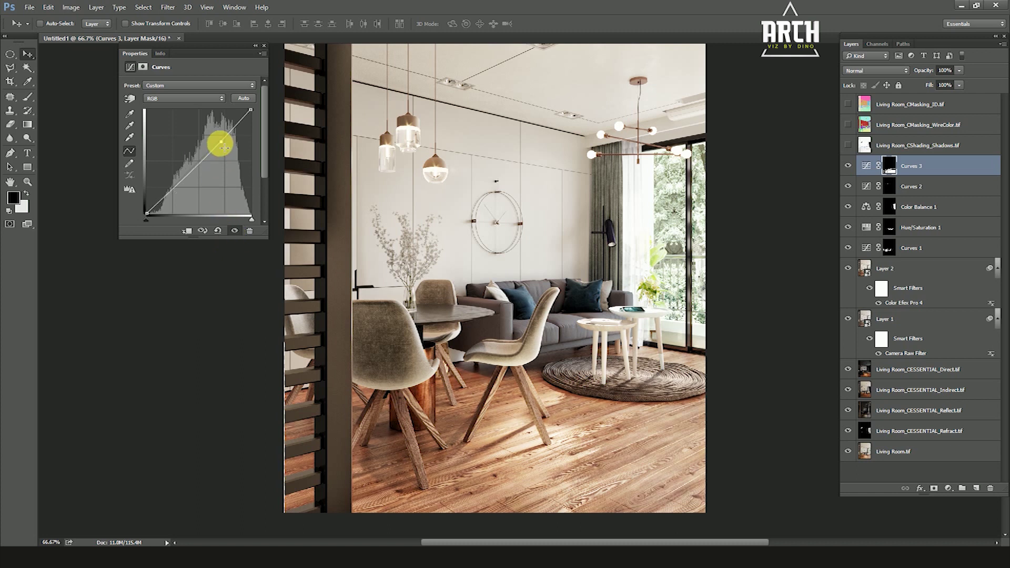
pyautogui.moveTo(201, 162); pyautogui.dragTo(201, 166)
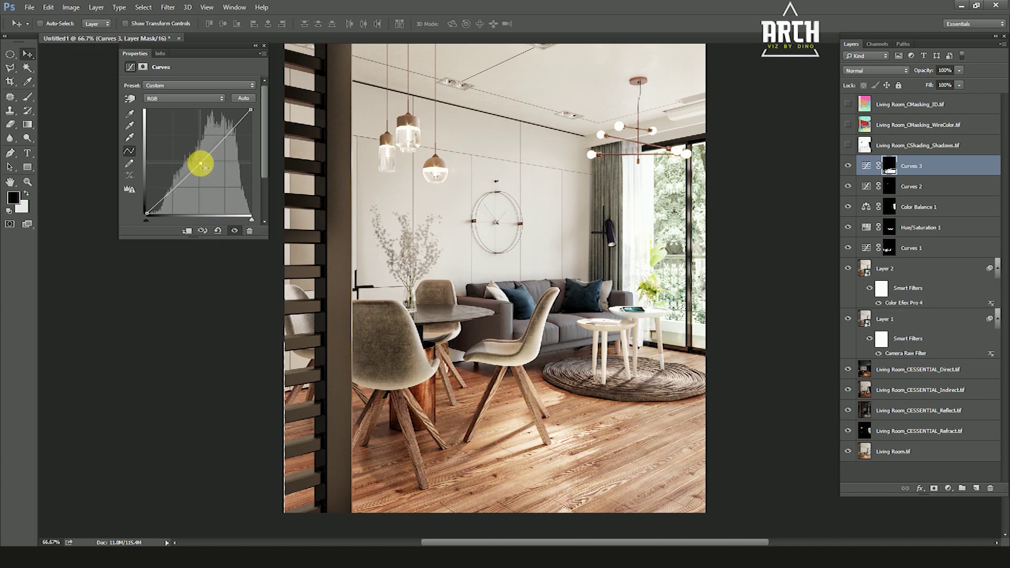
pyautogui.click(392, 142)
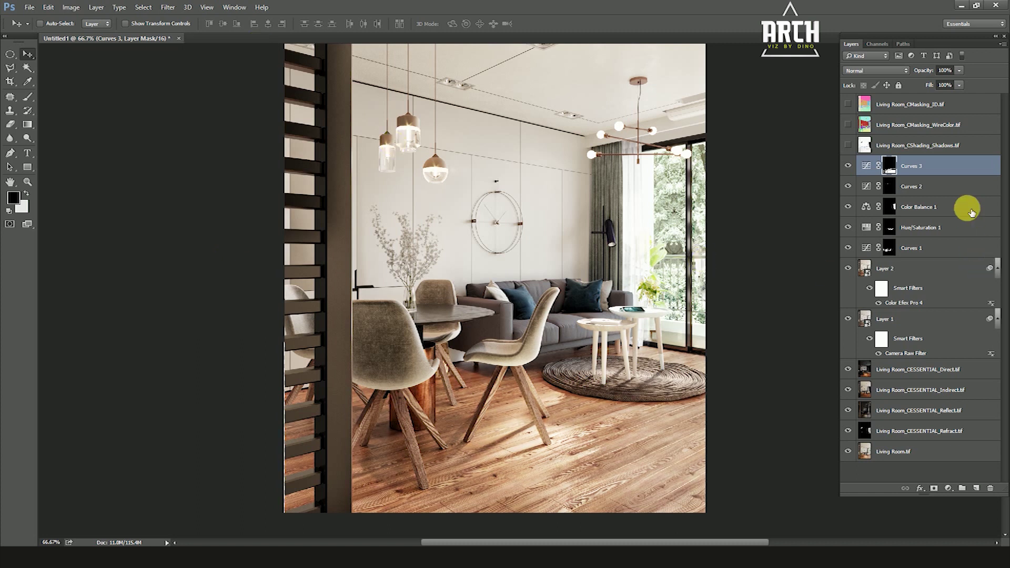
pyautogui.keyDown('ctrl'); pyautogui.click(889, 168); pyautogui.keyUp('ctrl')
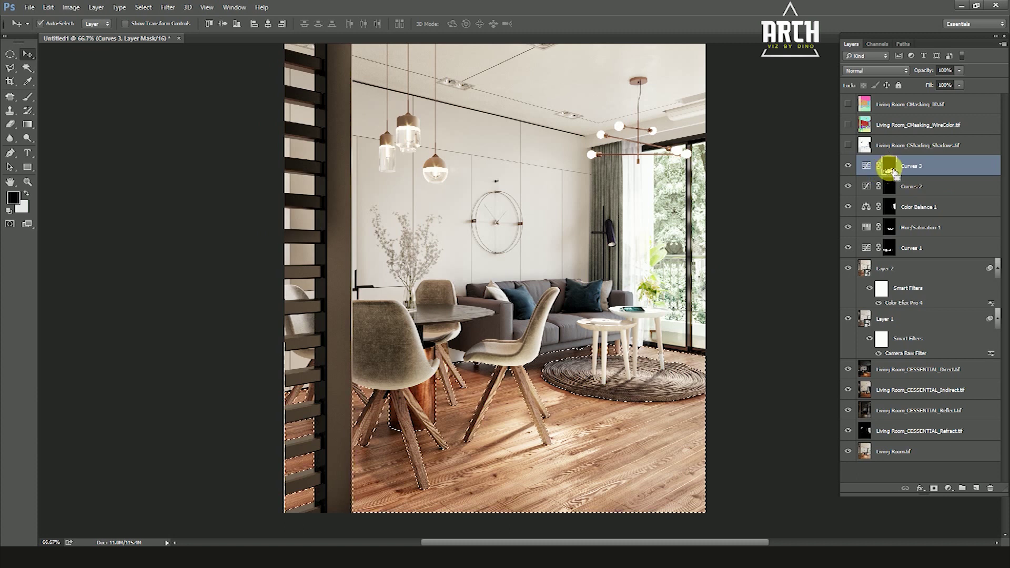
# Add a floor-masked Hue/Saturation 2 near the stack top with Saturation -45, comparing on and off.
pyautogui.click(904, 451)
pyautogui.click(949, 489)
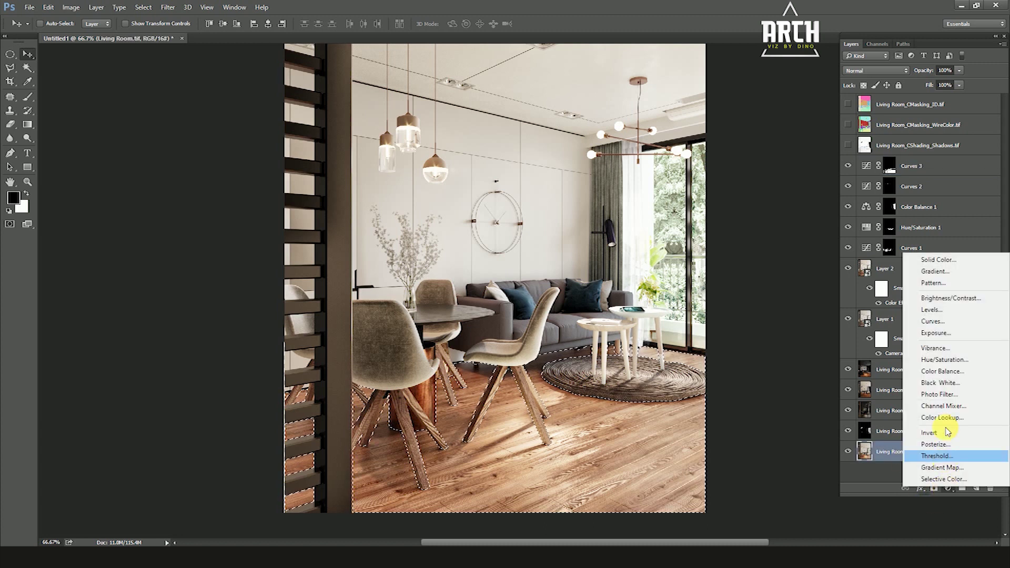
pyautogui.click(944, 359)
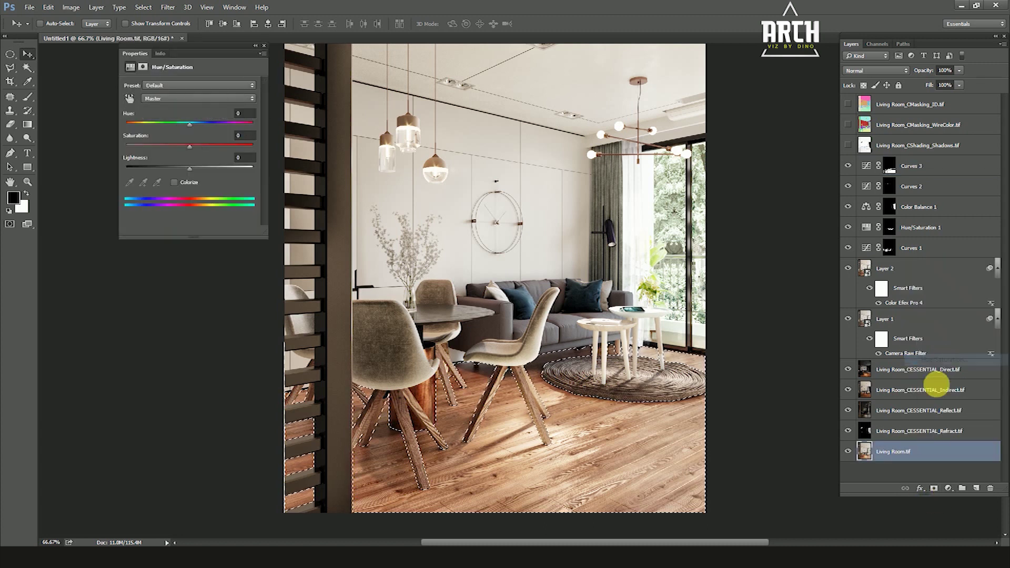
pyautogui.moveTo(891, 452); pyautogui.dragTo(889, 152)
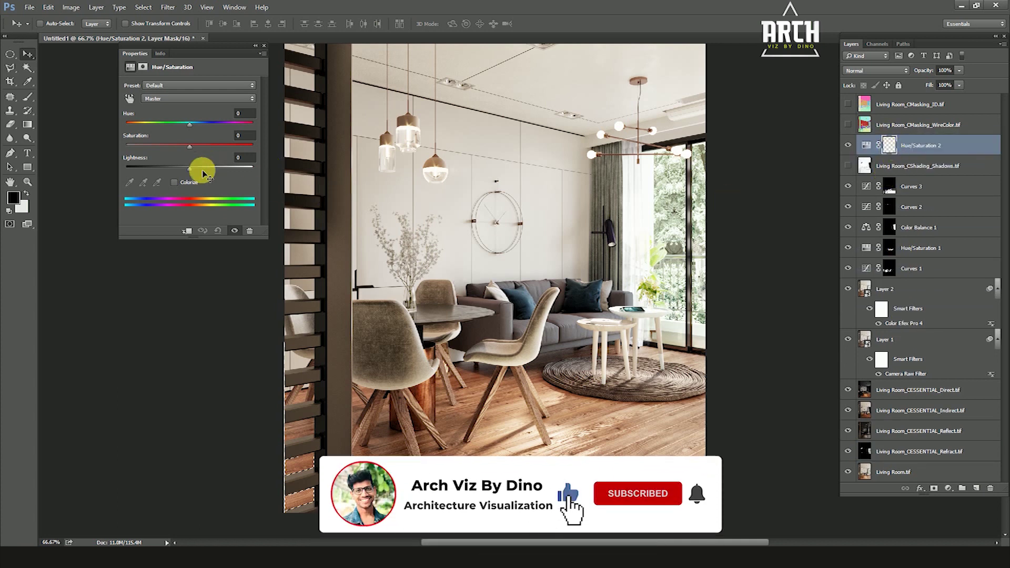
pyautogui.moveTo(189, 147); pyautogui.dragTo(162, 145)
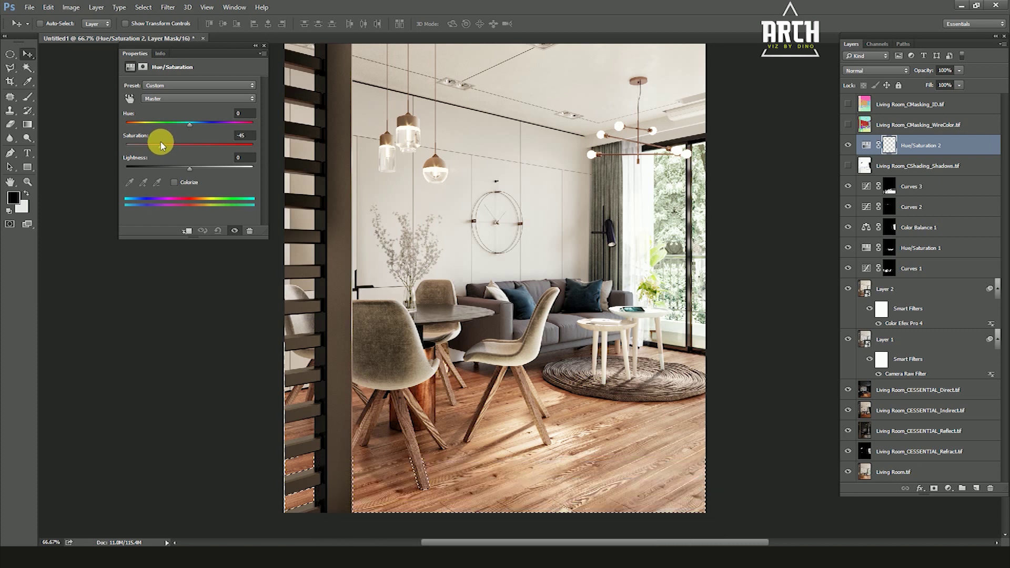
pyautogui.click(238, 233)
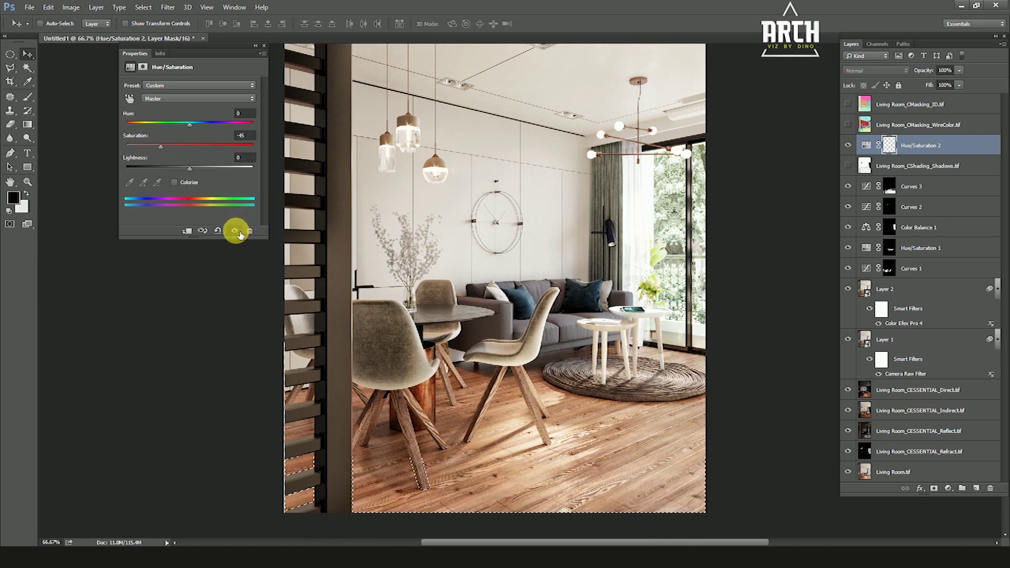
pyautogui.click(849, 145)
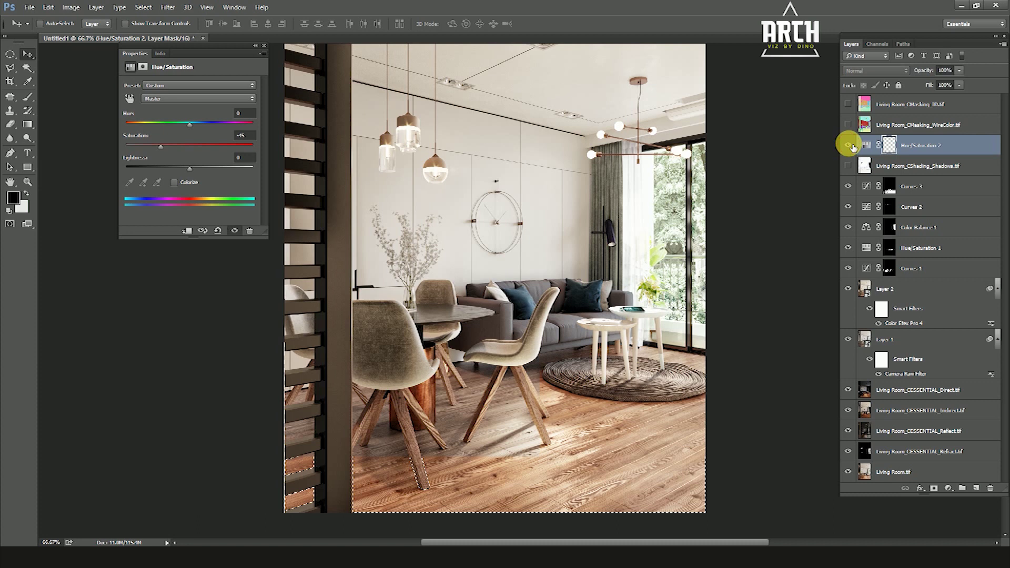
pyautogui.click(849, 146)
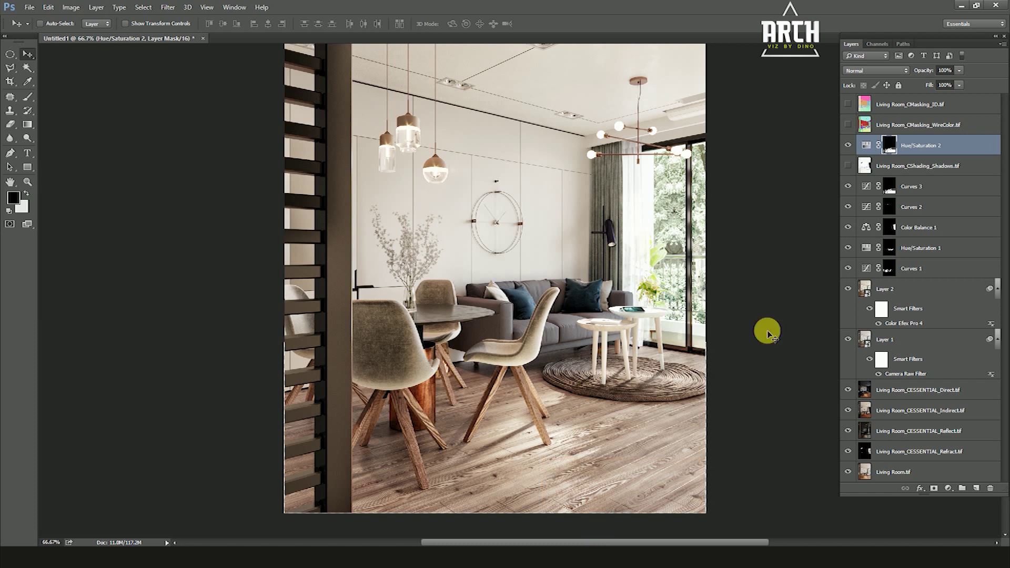
# Set Hue/Saturation 2 to 50% opacity, comparing the floor with and without it.
pyautogui.click(849, 146)
pyautogui.click(849, 145)
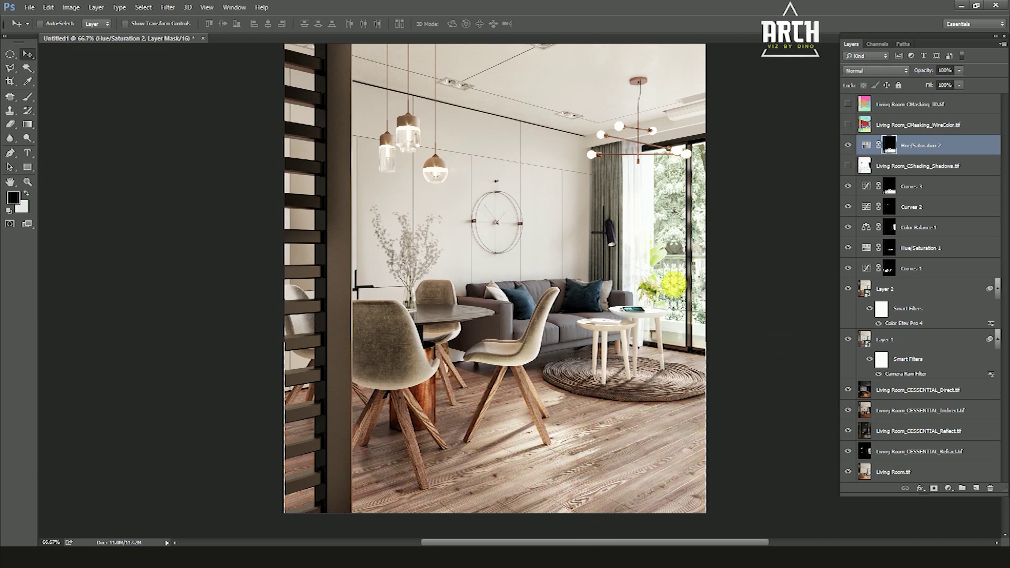
pyautogui.click(623, 491)
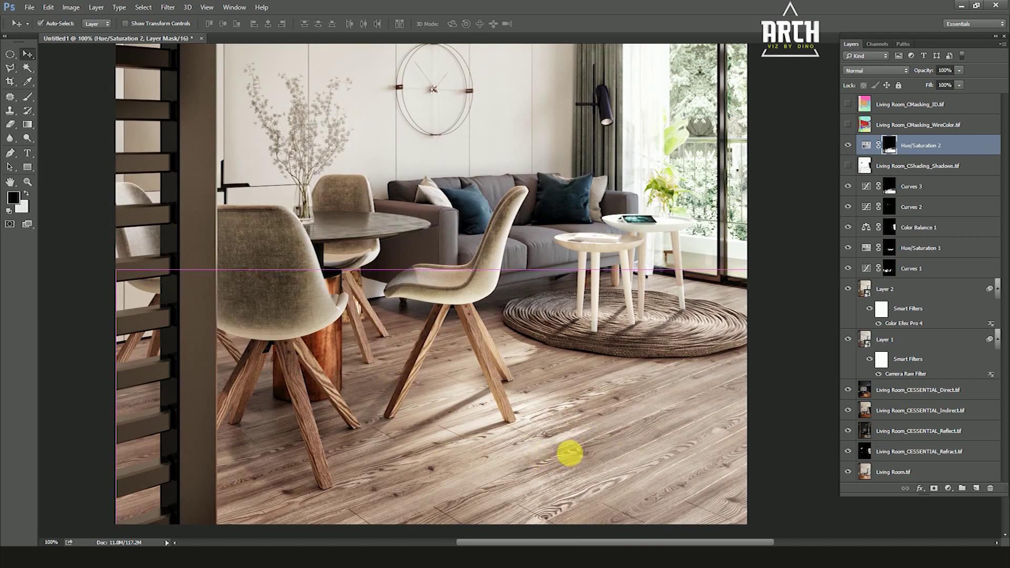
pyautogui.hotkey('ctrl', '-')
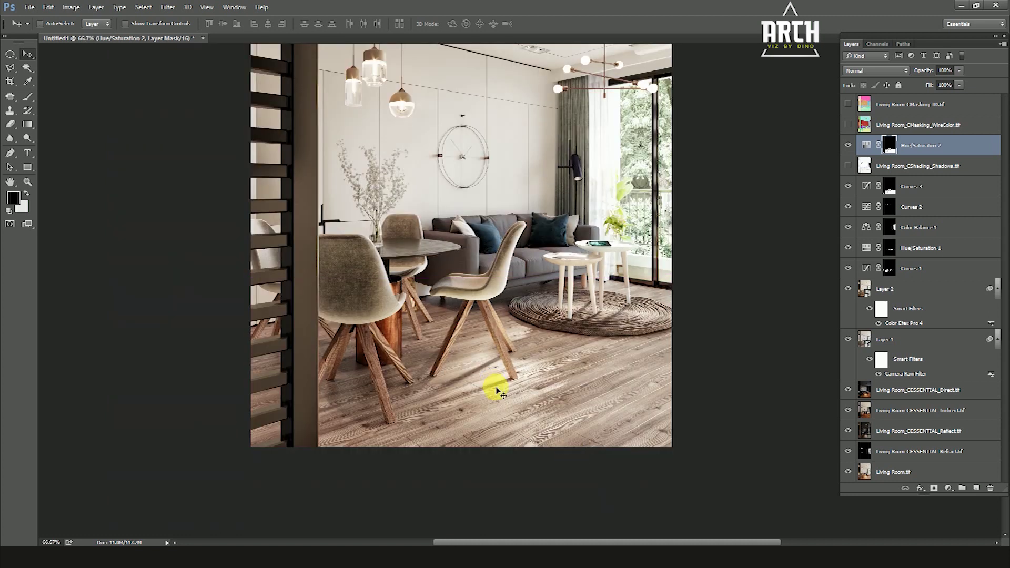
pyautogui.press('Return')
pyautogui.click(850, 146)
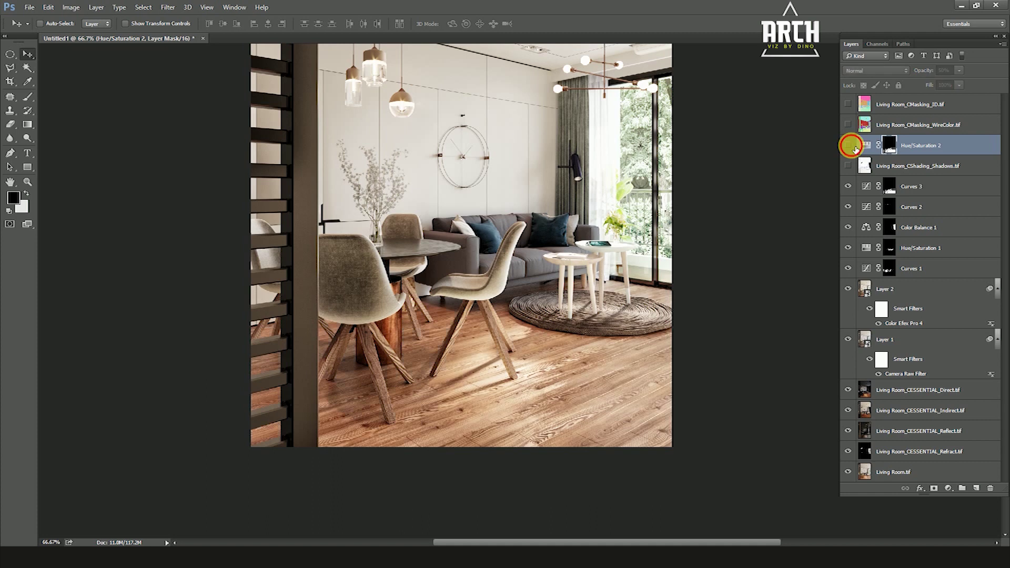
pyautogui.click(851, 148)
pyautogui.click(849, 146)
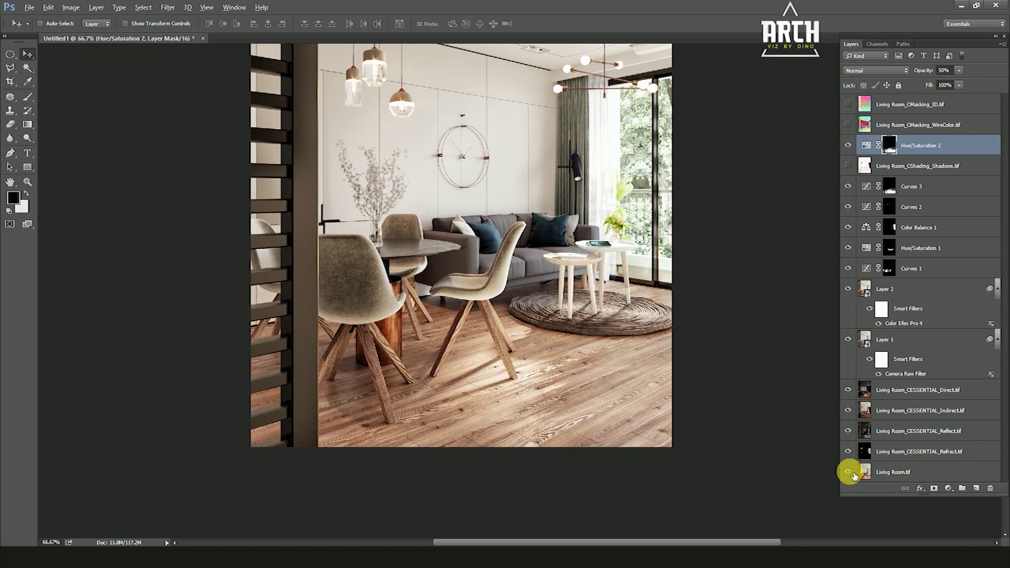
# Flip between the base Living Room.tif alone and the full grade for a before/after view.
pyautogui.keyDown('alt'); pyautogui.click(849, 472); pyautogui.keyUp('alt')
pyautogui.keyDown('alt'); pyautogui.click(849, 472); pyautogui.keyUp('alt')
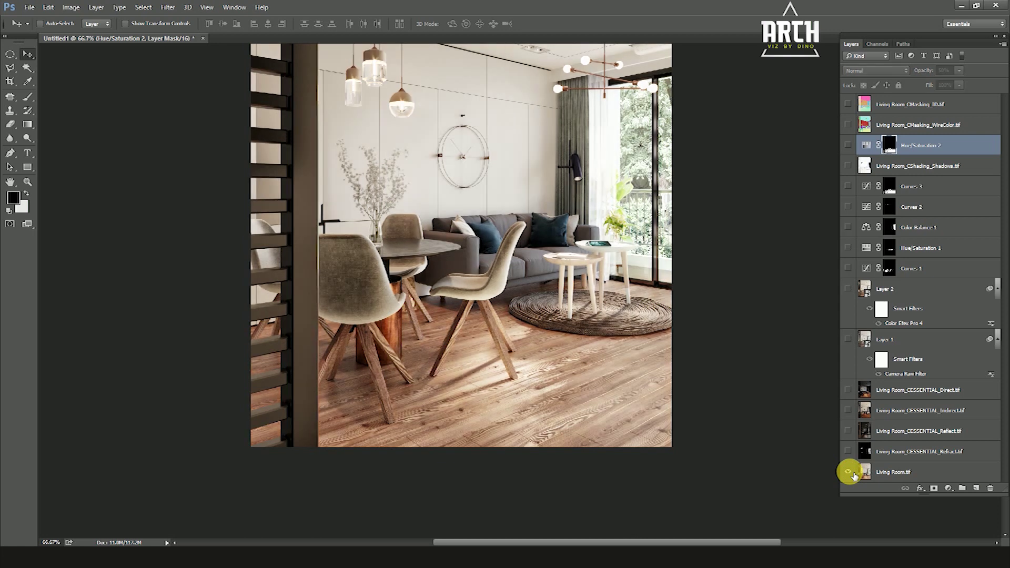
pyautogui.keyDown('alt'); pyautogui.click(849, 472); pyautogui.keyUp('alt')
pyautogui.keyDown('alt'); pyautogui.click(849, 472); pyautogui.keyUp('alt')
pyautogui.keyDown('alt'); pyautogui.click(849, 472); pyautogui.keyUp('alt')
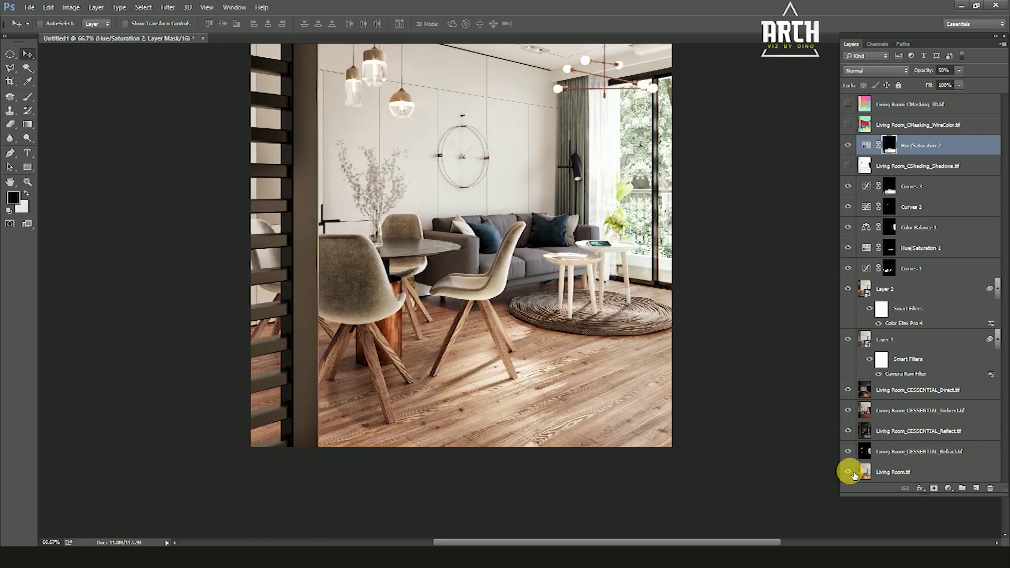
pyautogui.keyDown('alt'); pyautogui.click(849, 472); pyautogui.keyUp('alt')
pyautogui.keyDown('alt'); pyautogui.click(850, 472); pyautogui.keyUp('alt')
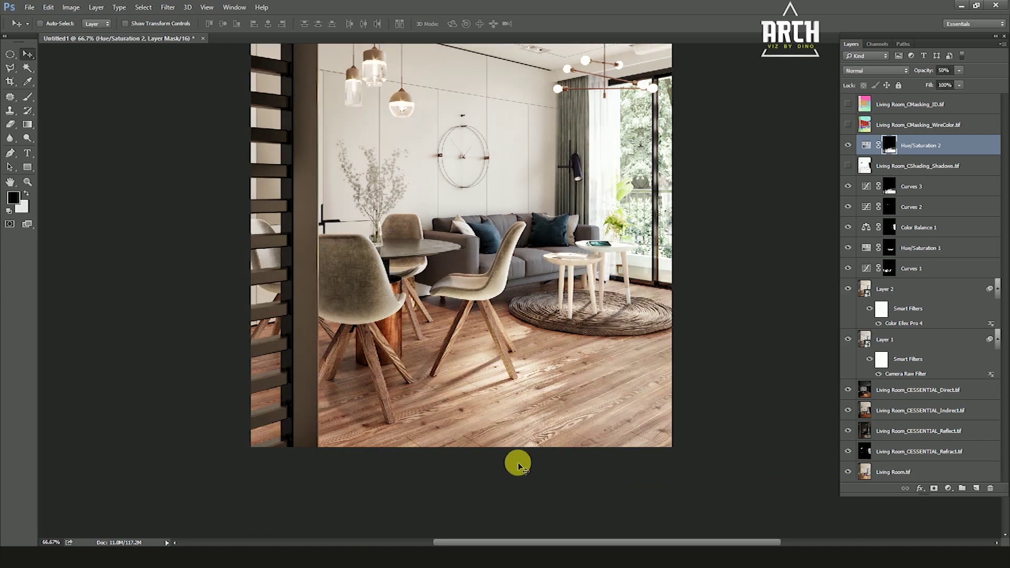
pyautogui.scroll(-2, 521, 461)
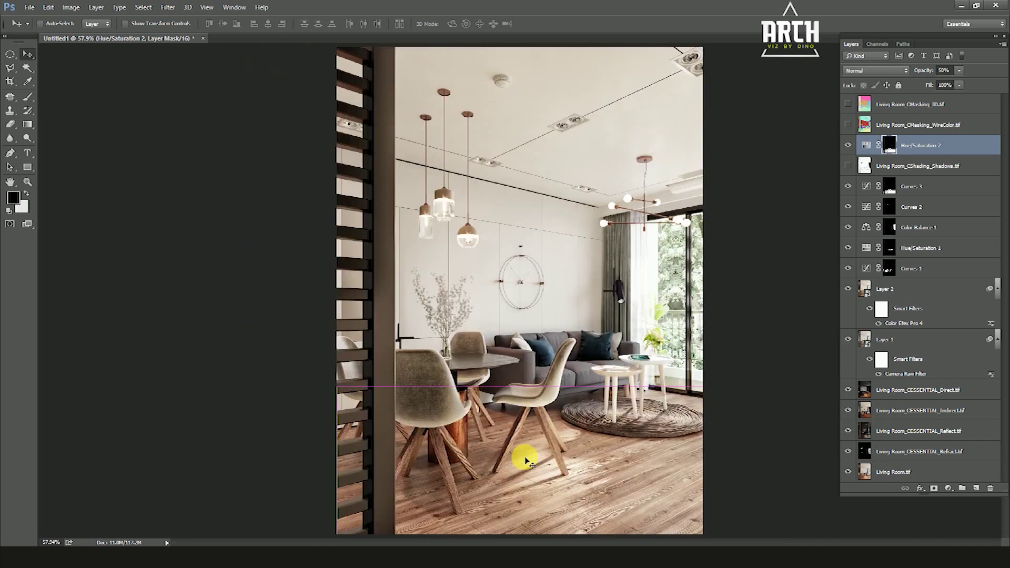